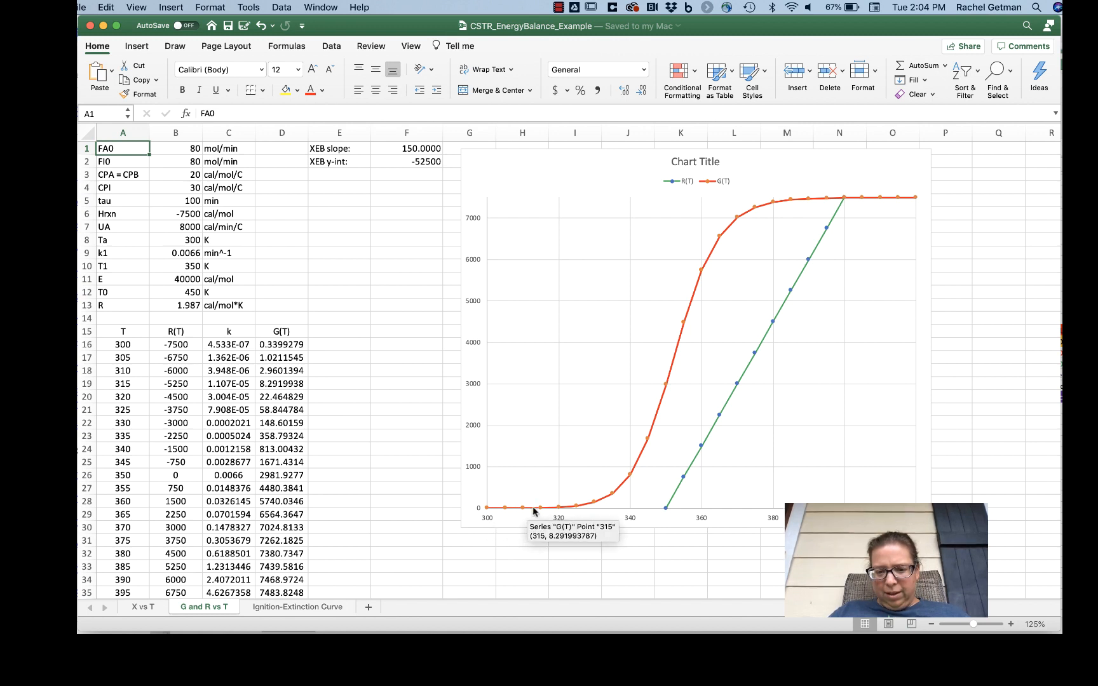
# Step: Set the feed temperature T0 to 325 K on the G and R vs T sheet
pyautogui.moveTo(501, 510)
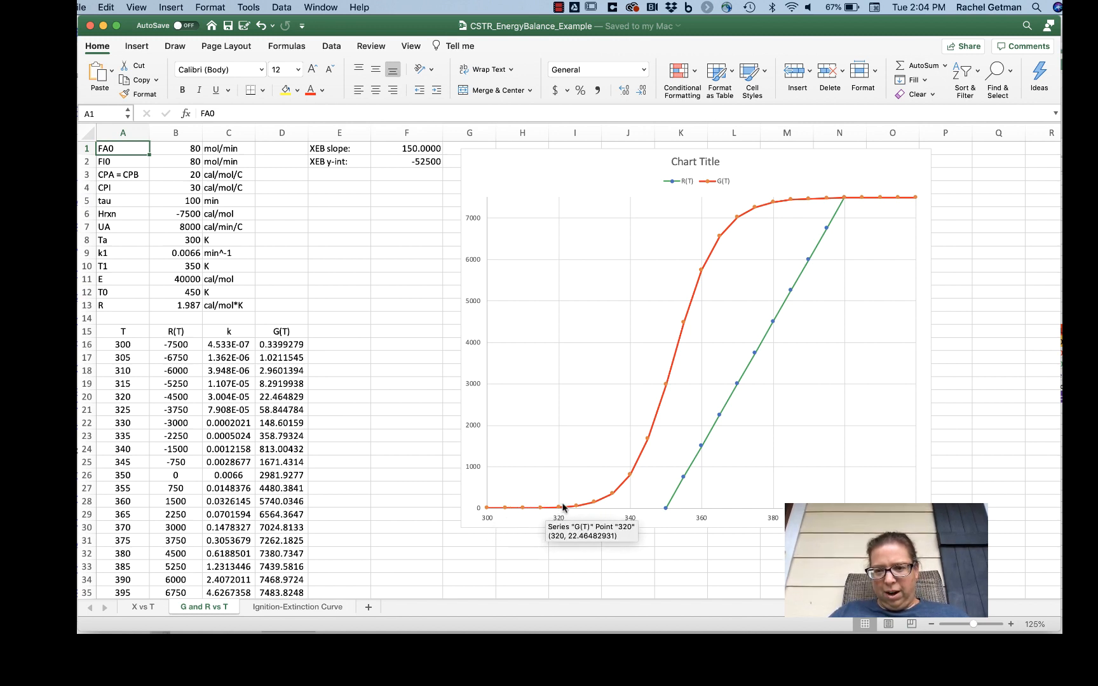
pyautogui.moveTo(590, 505)
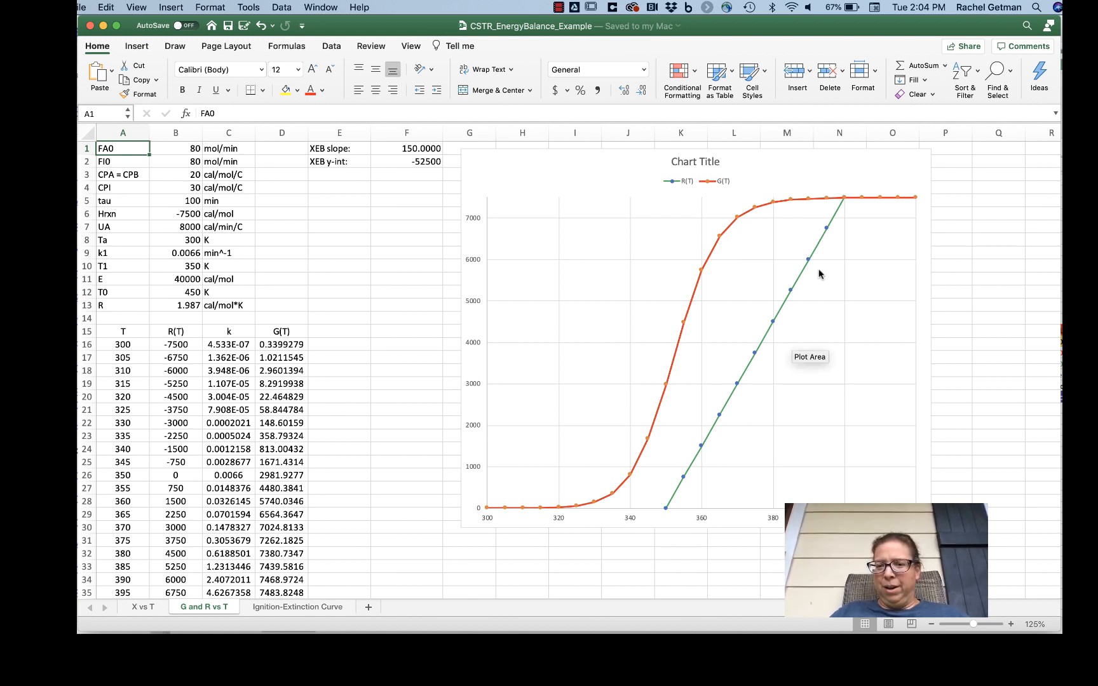
pyautogui.moveTo(850, 201)
pyautogui.moveTo(818, 250)
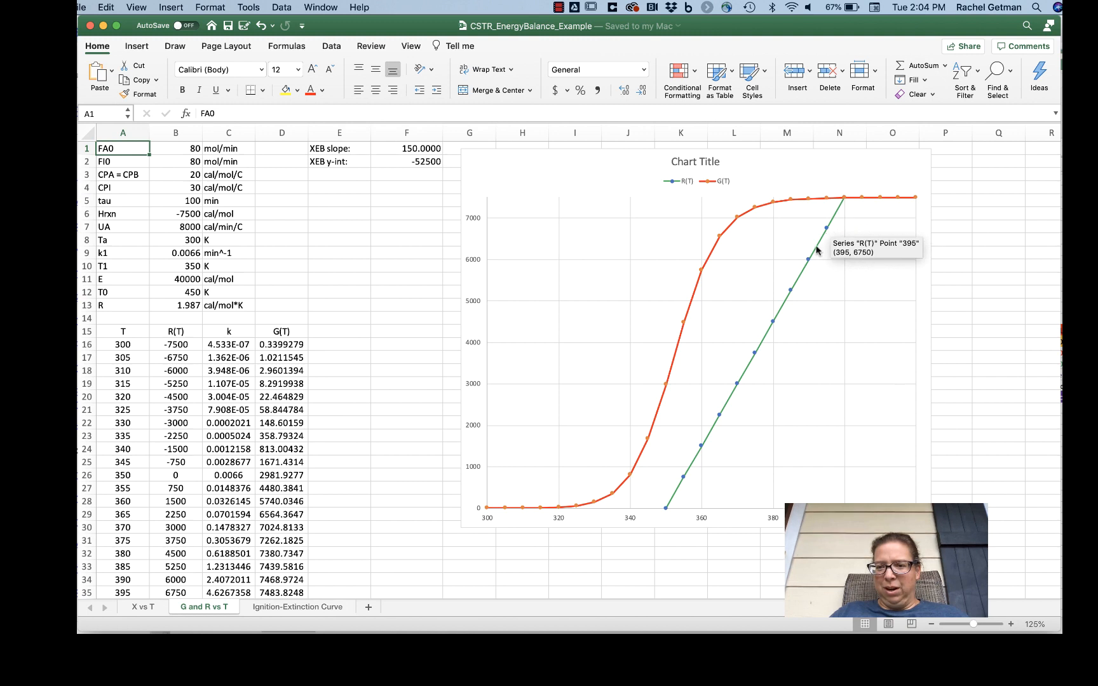
pyautogui.moveTo(835, 226)
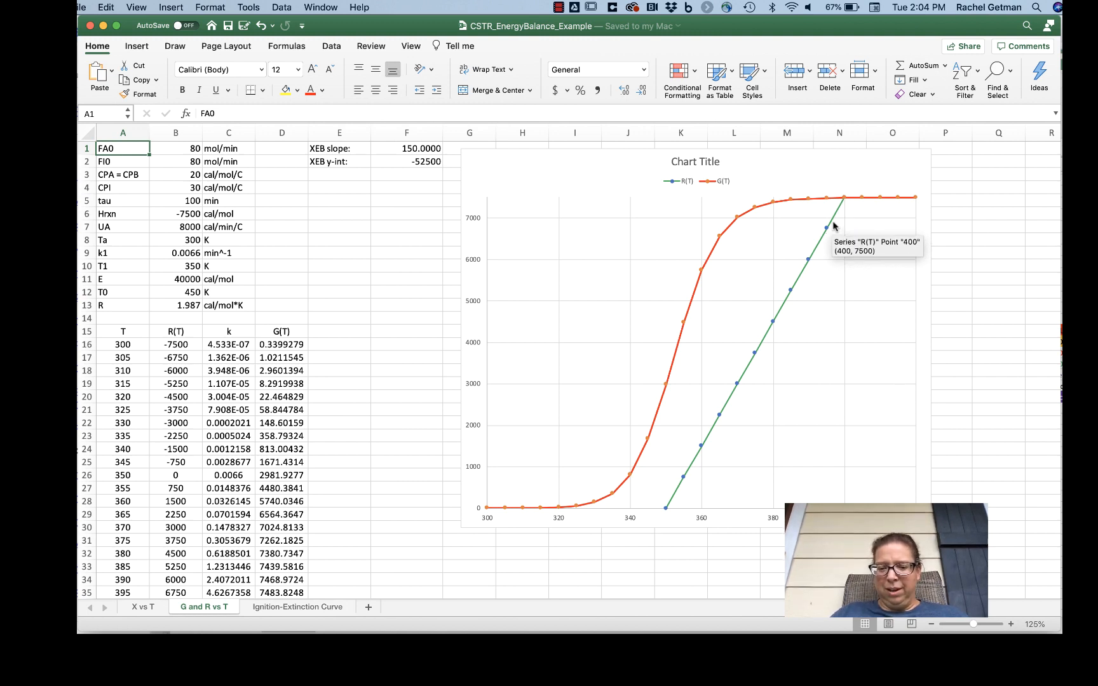
pyautogui.click(196, 294)
pyautogui.write('325')
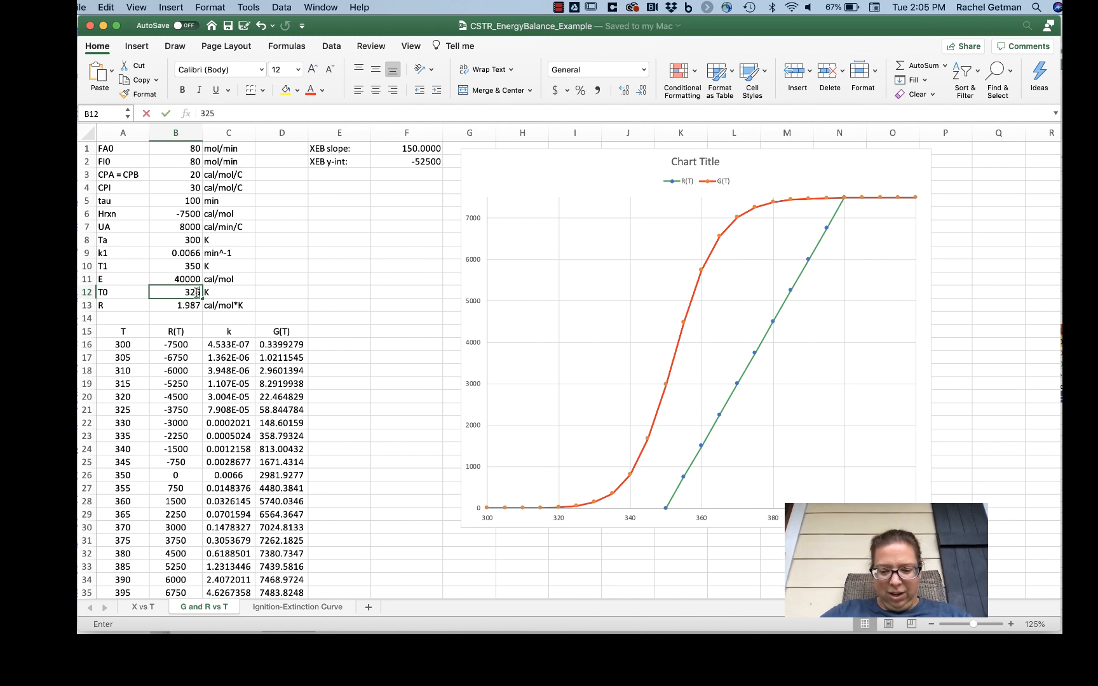
pyautogui.press('Return')
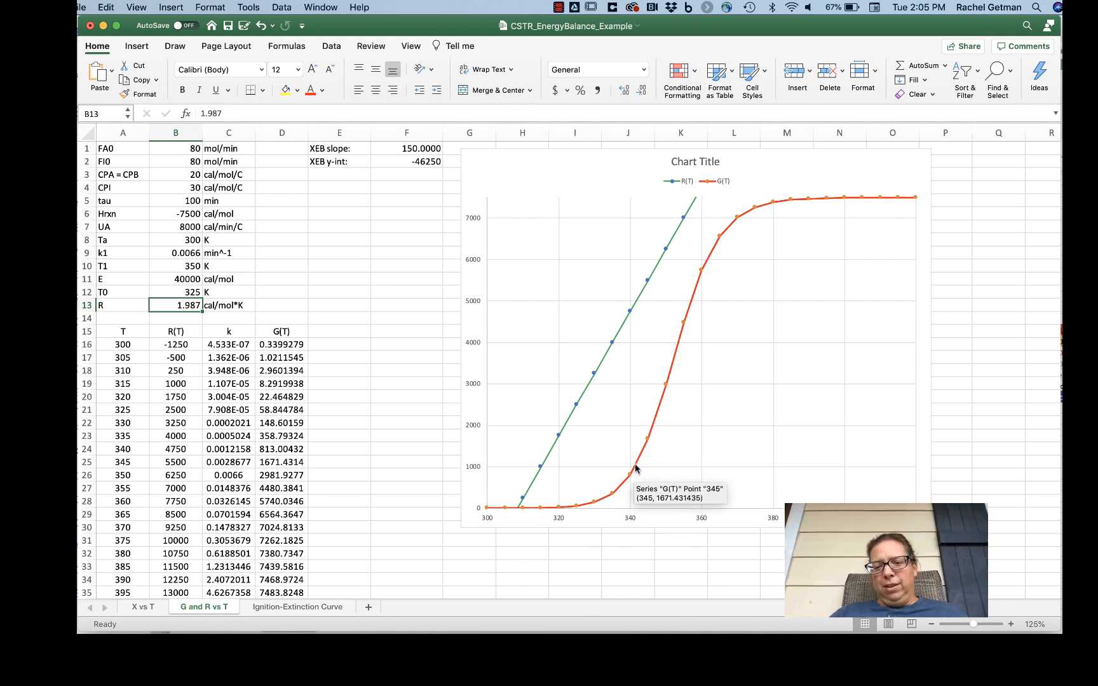
# Step: Set the feed temperature T0 to 450 K on the G and R vs T sheet
pyautogui.moveTo(804, 199)
pyautogui.moveTo(864, 199)
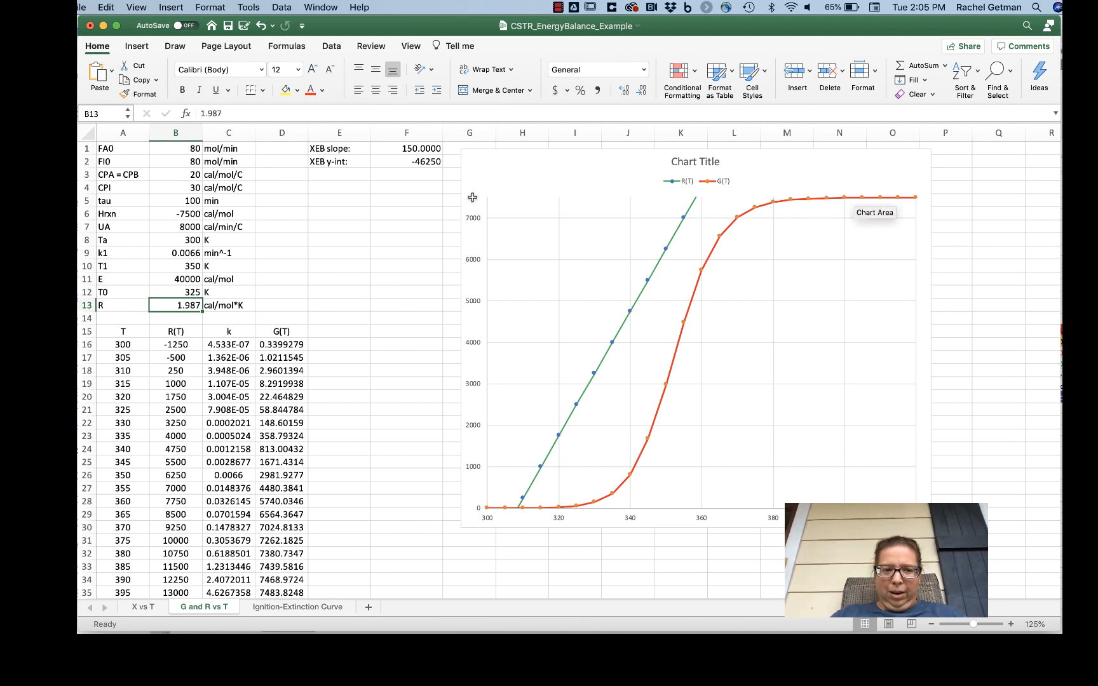
pyautogui.click(189, 289)
pyautogui.write('450')
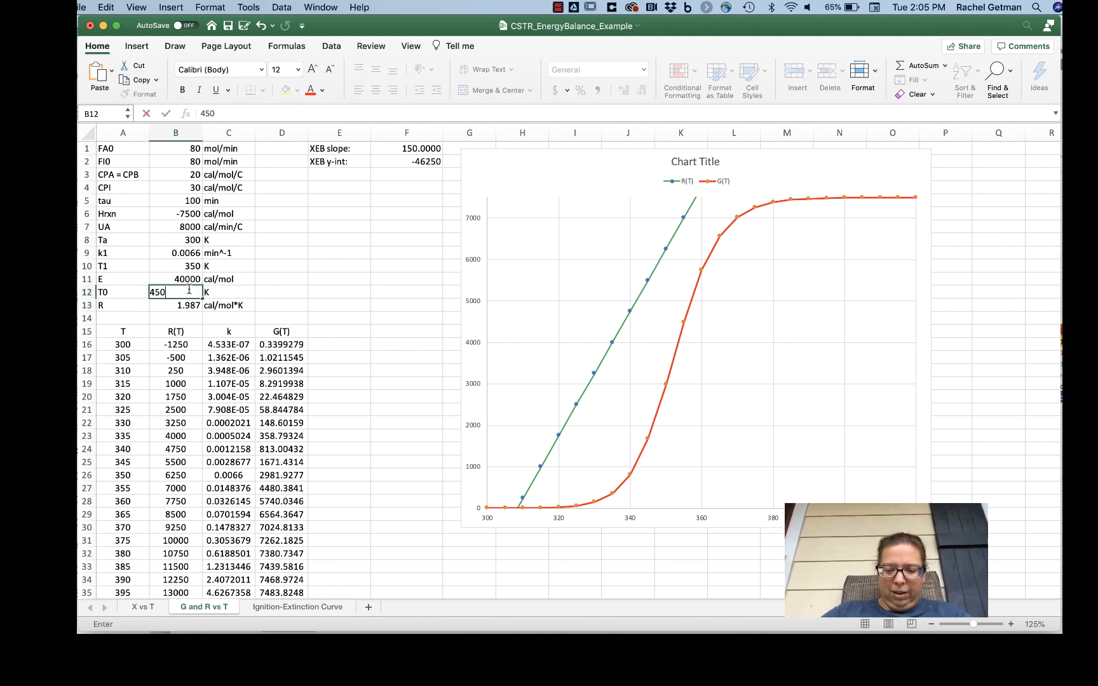
pyautogui.press('Return')
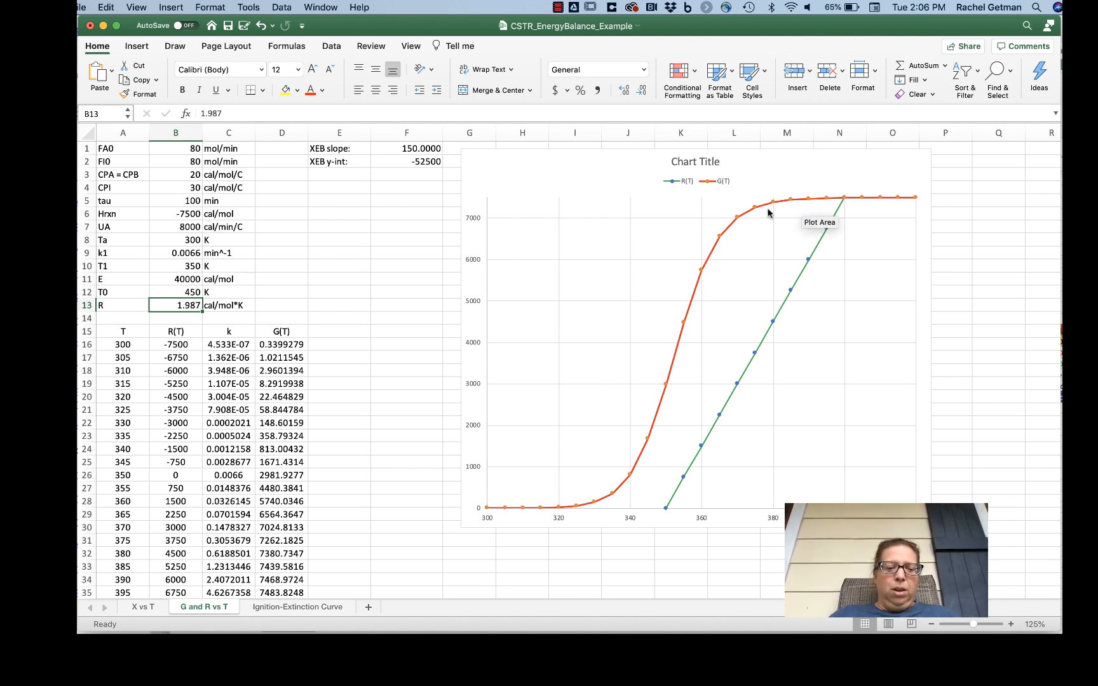
# Step: Go to the Ignition-Extinction Curve sheet and set its feed temperature T0 to 300 K
pyautogui.click(293, 608)
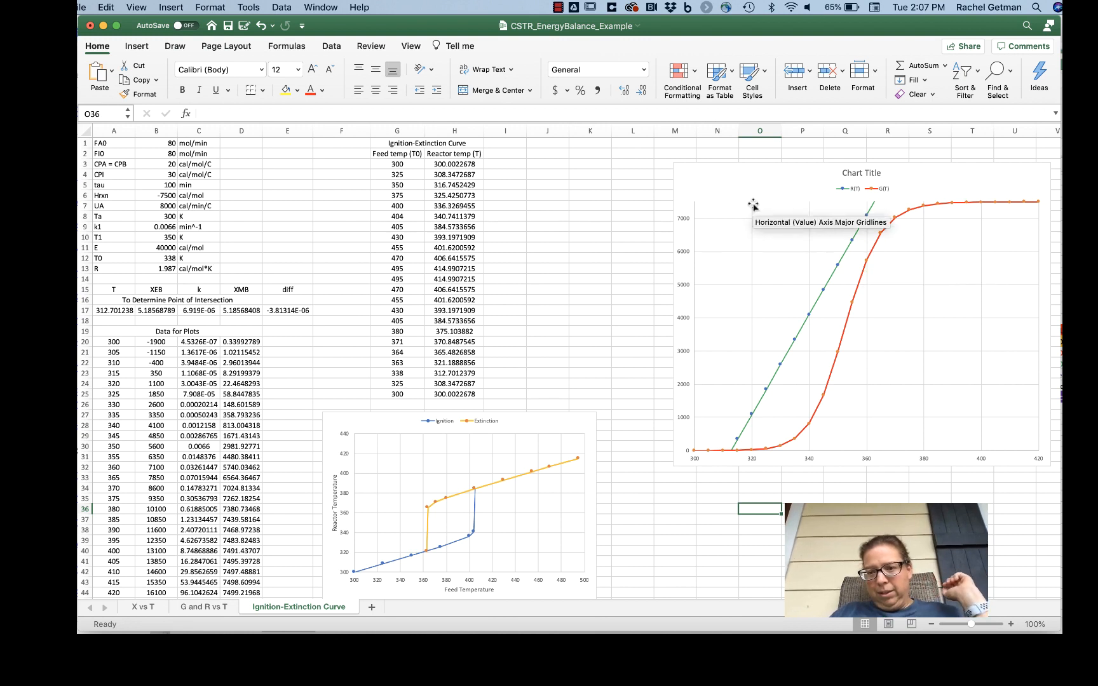
pyautogui.moveTo(839, 270)
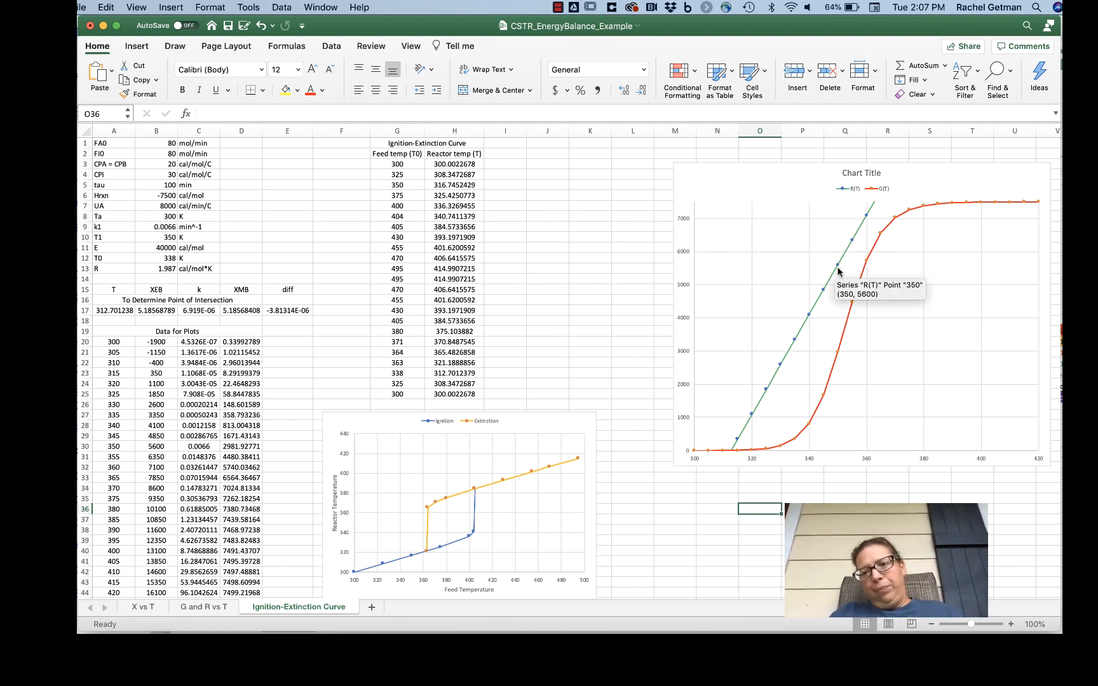
pyautogui.click(163, 256)
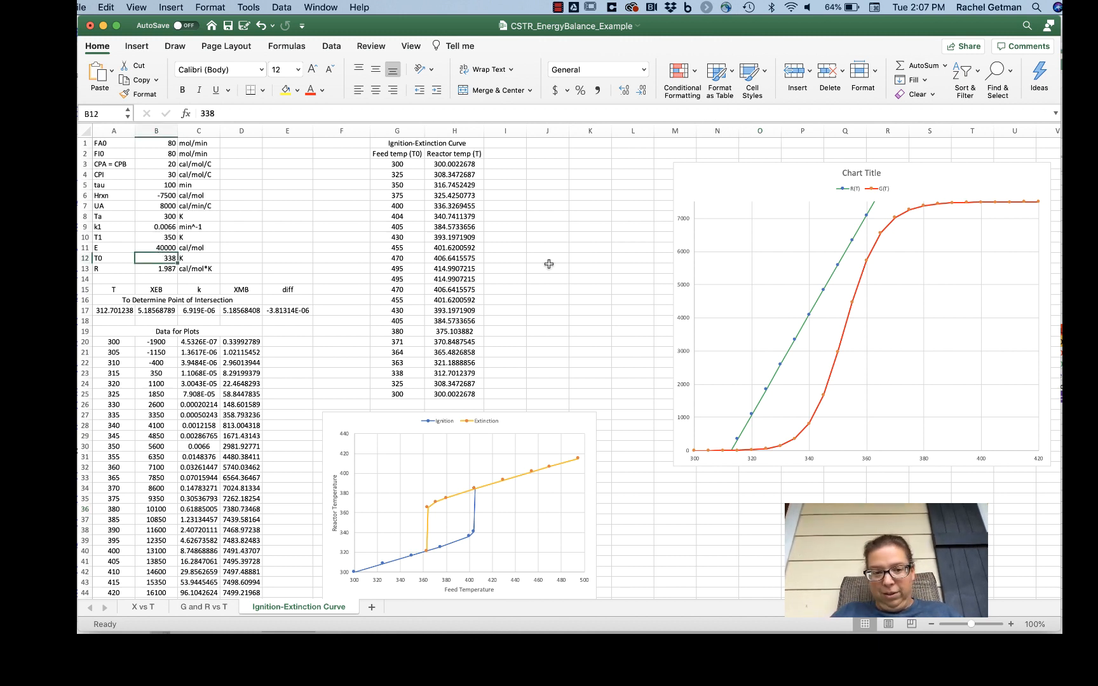
pyautogui.write('300')
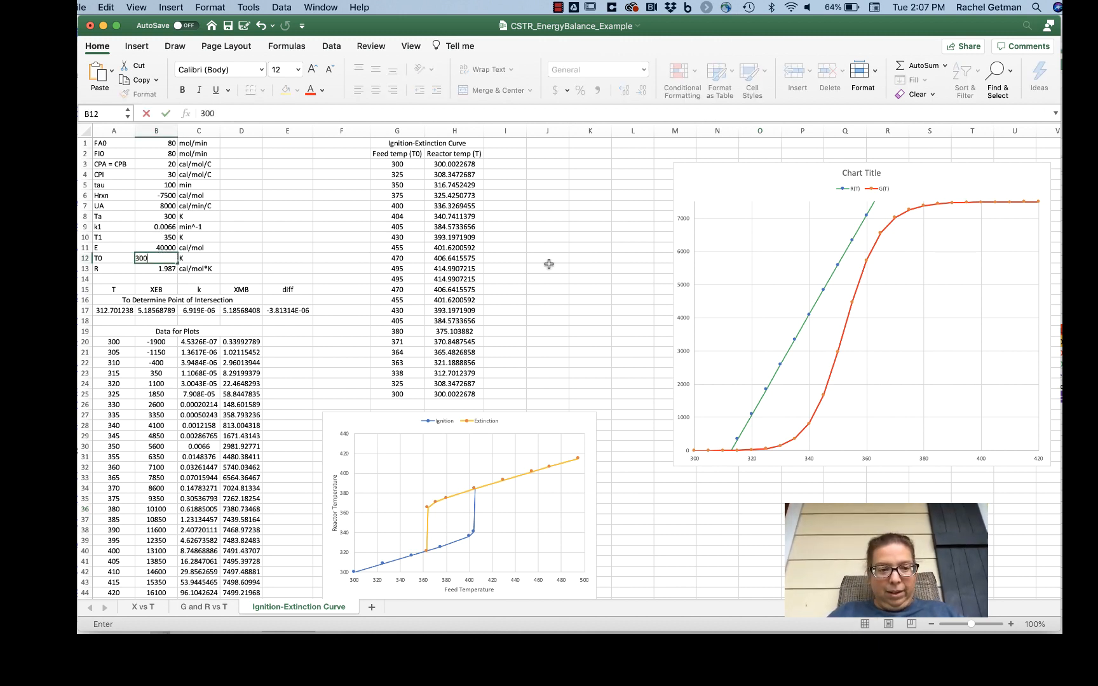
pyautogui.press('Return')
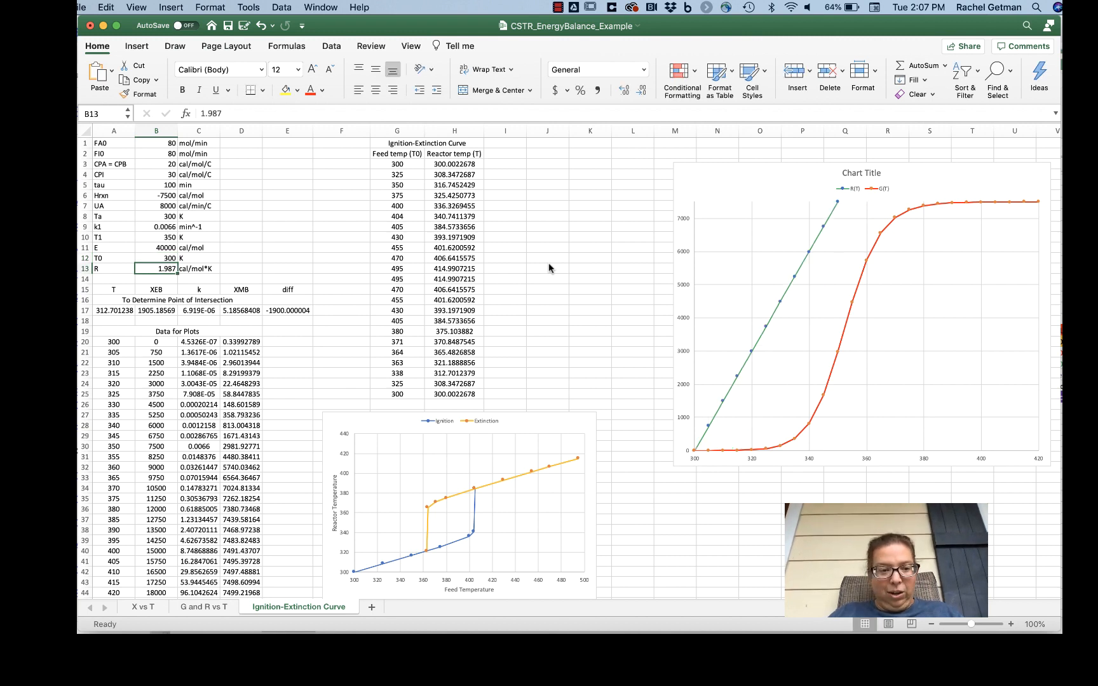
# Step: Set the feed temperature T0 to 500 K to see how the R(T) line shifts on the chart
pyautogui.press('Up')
pyautogui.write('500')
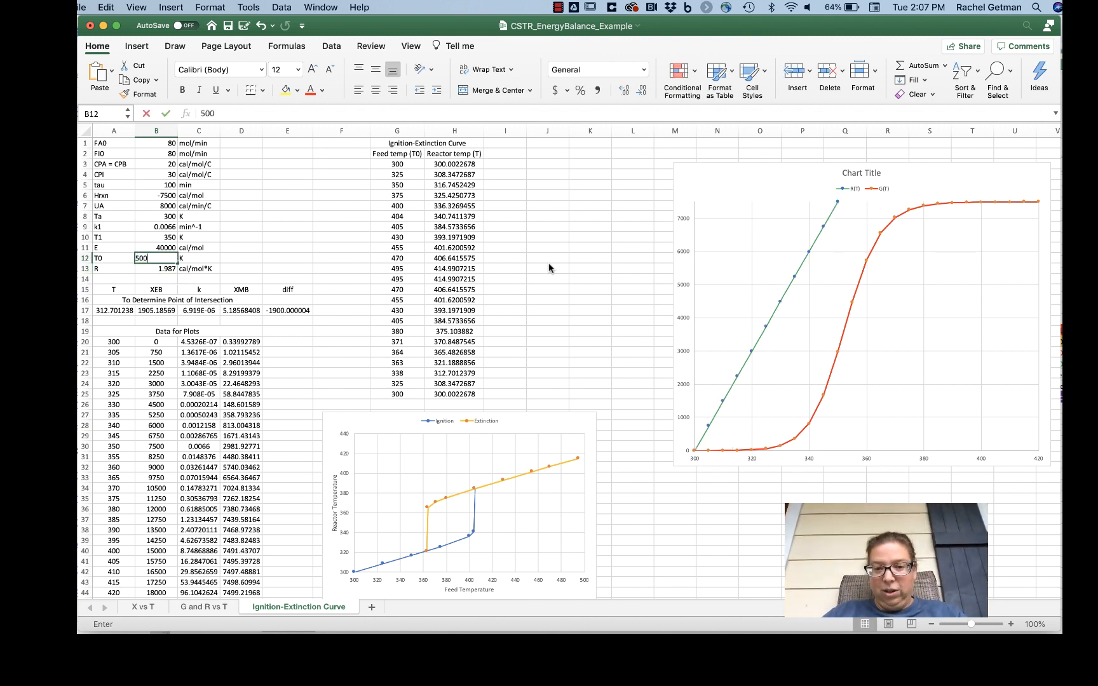
pyautogui.press('Return')
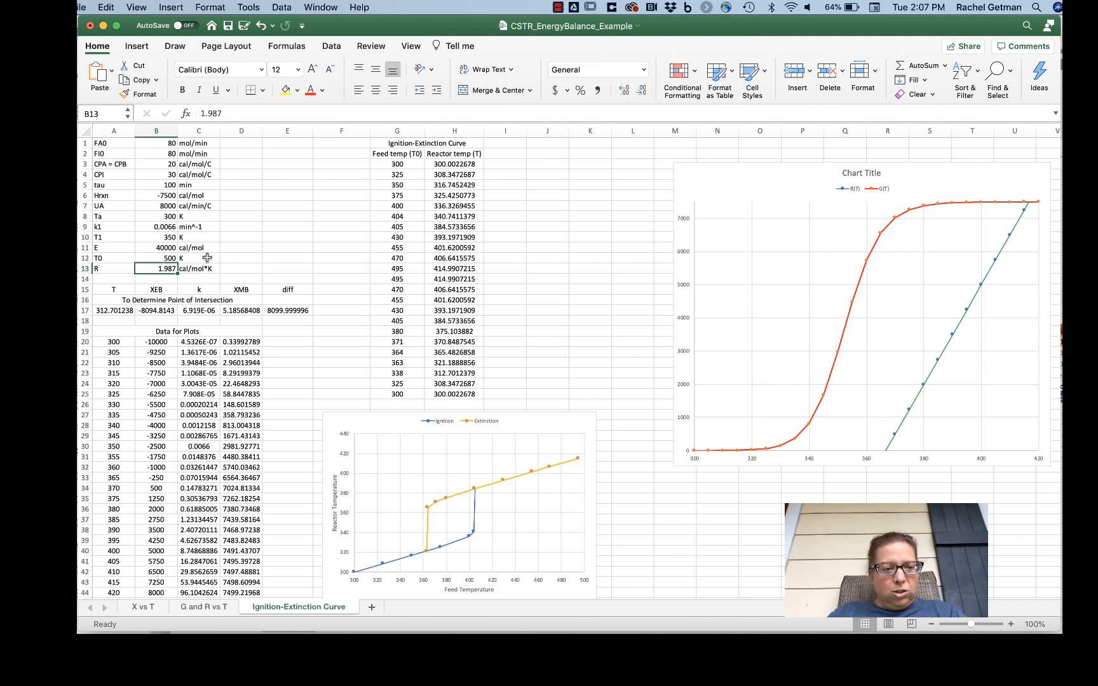
# Step: Return the feed temperature T0 in cell B12 to 300 K
pyautogui.click(159, 258)
pyautogui.write('300')
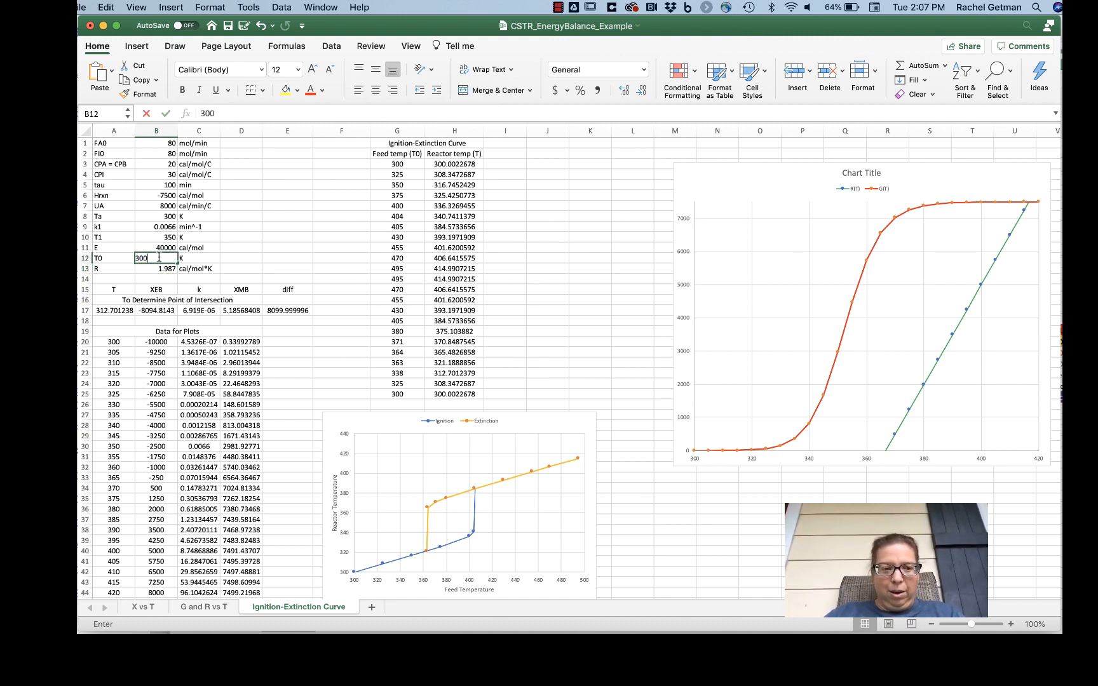
pyautogui.press('Return')
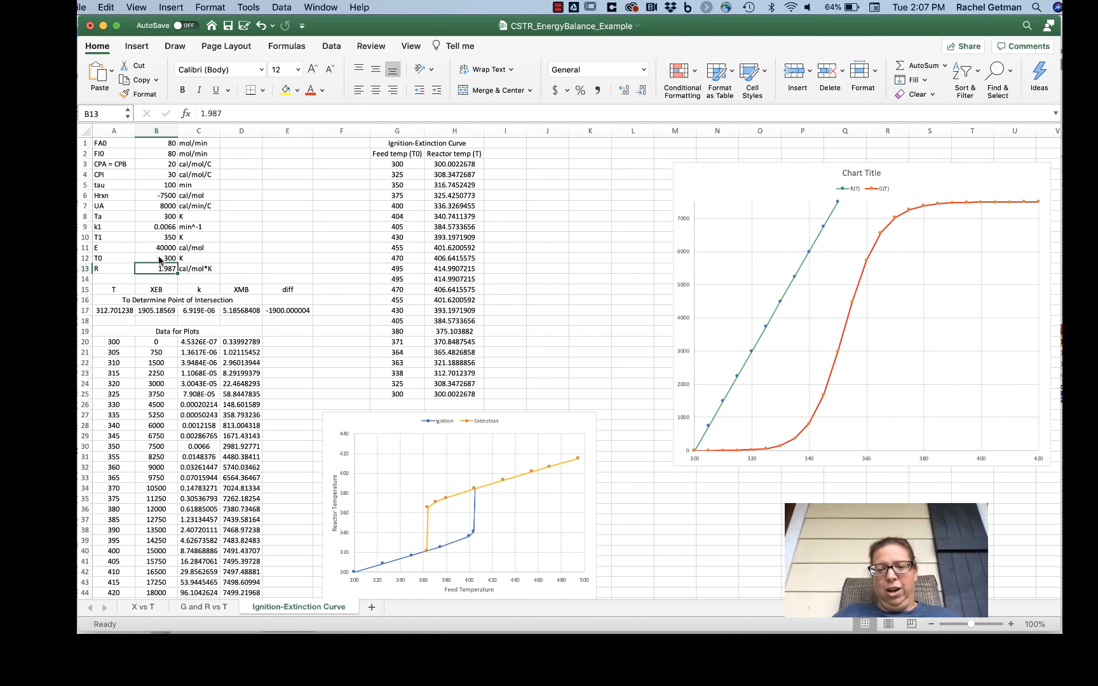
# Step: Examine the T0 input, the first feed temperature entry, and the T value and the XEB, k and XMB formulas in the point-of-intersection row
pyautogui.click(169, 258)
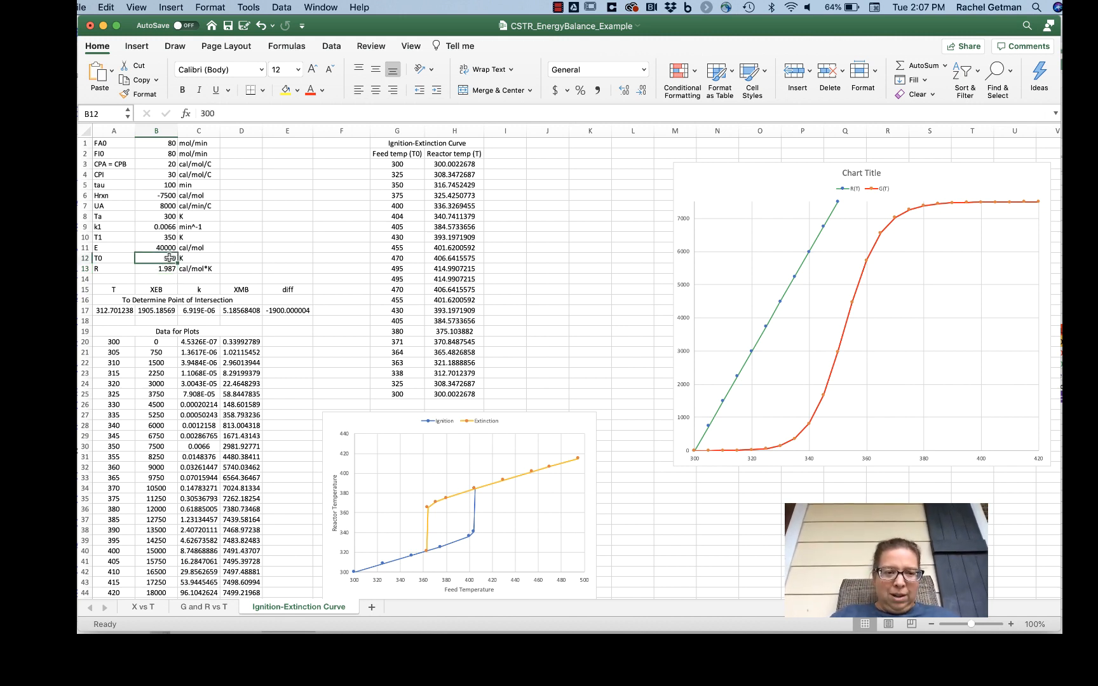
pyautogui.click(407, 164)
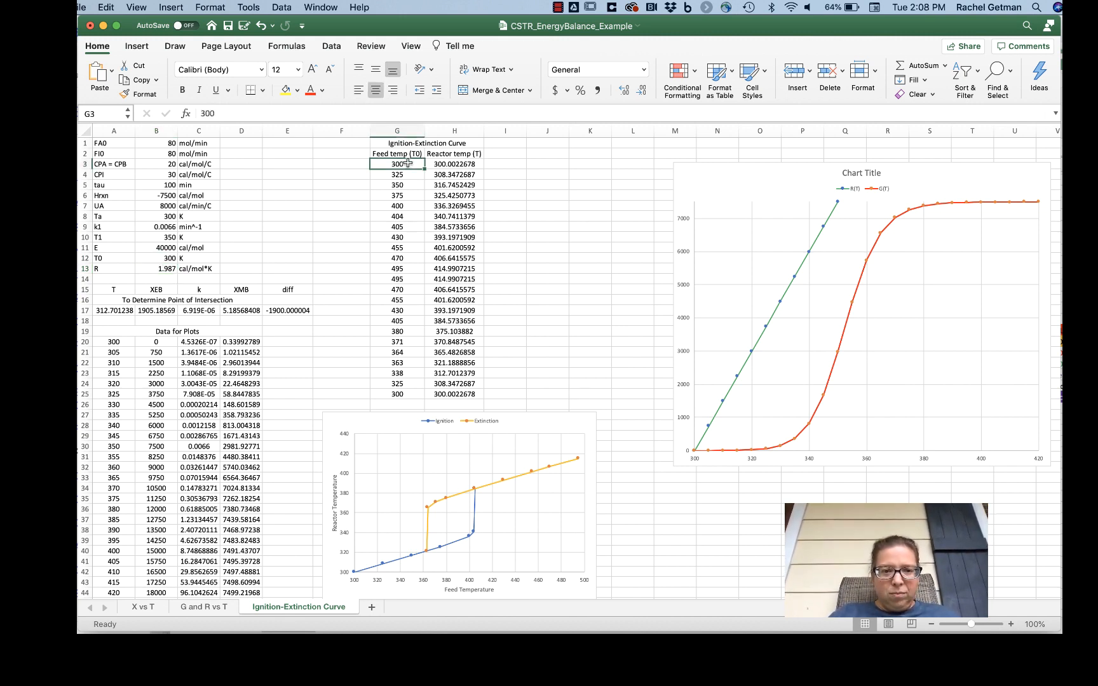
pyautogui.click(119, 310)
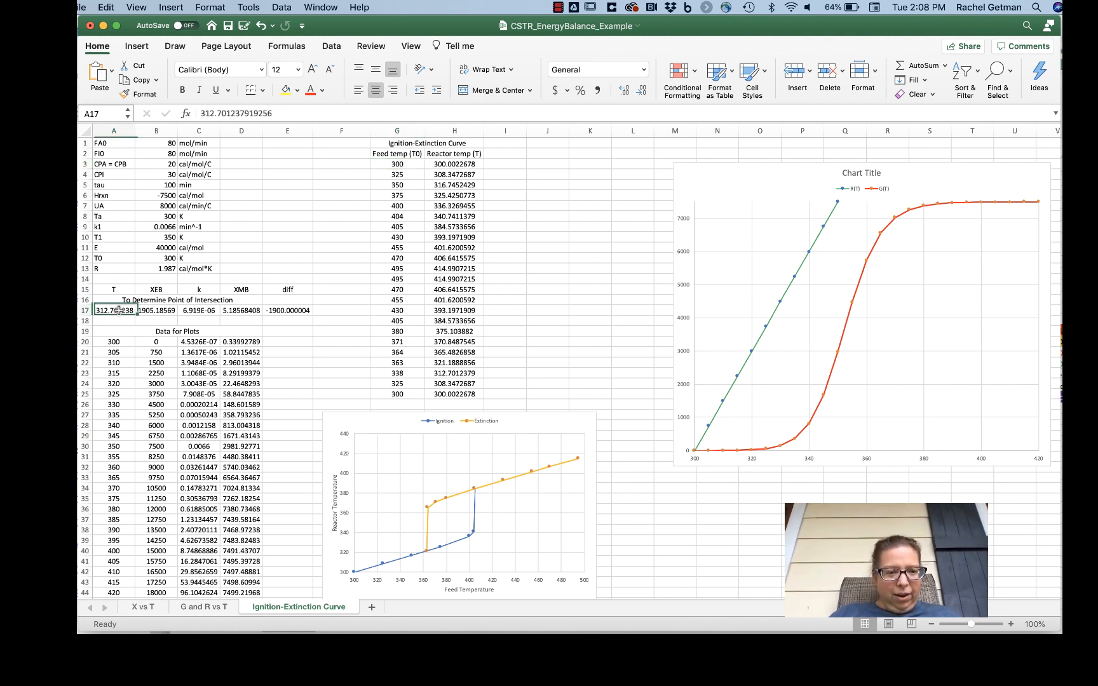
pyautogui.doubleClick(149, 310)
pyautogui.press('Escape')
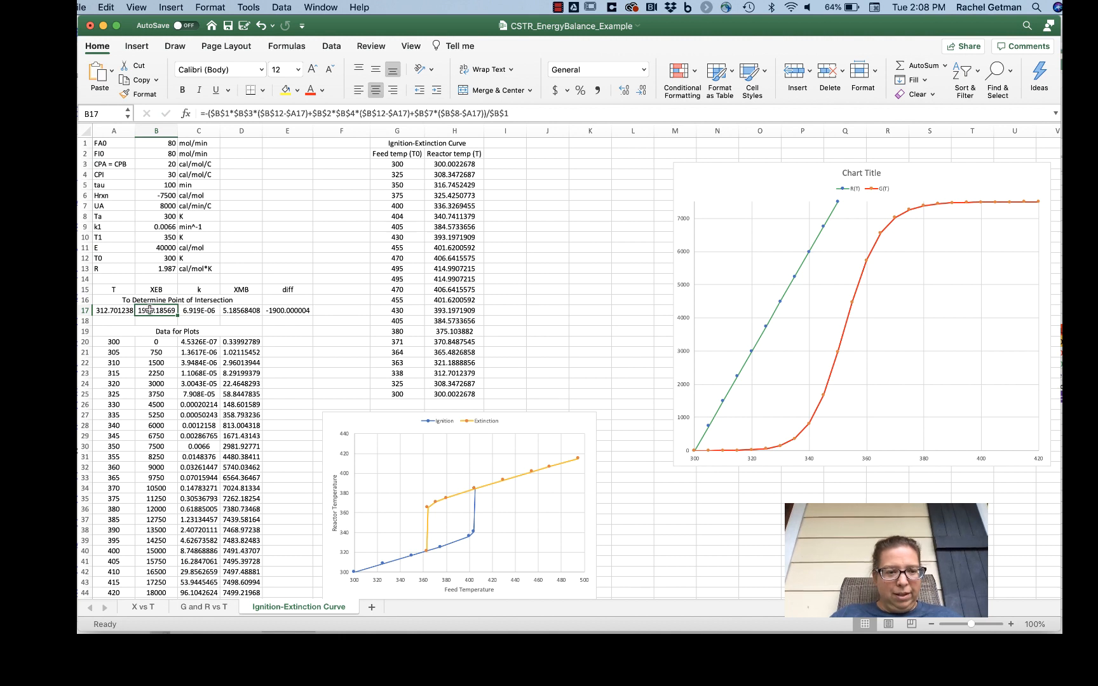
pyautogui.doubleClick(164, 309)
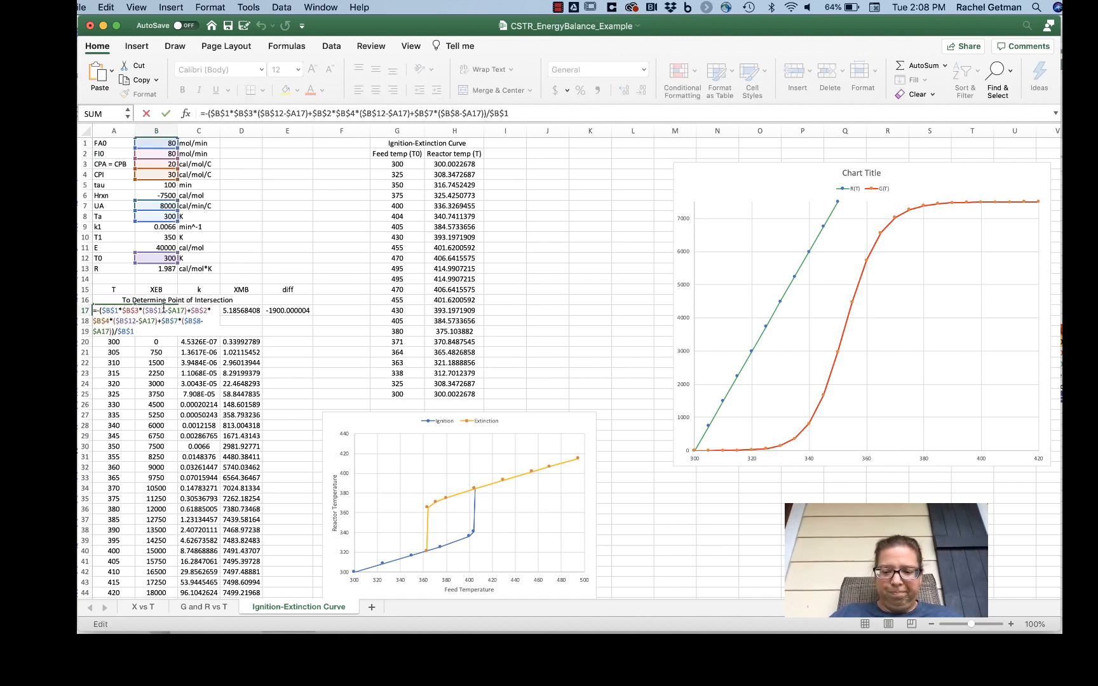
pyautogui.press('Return')
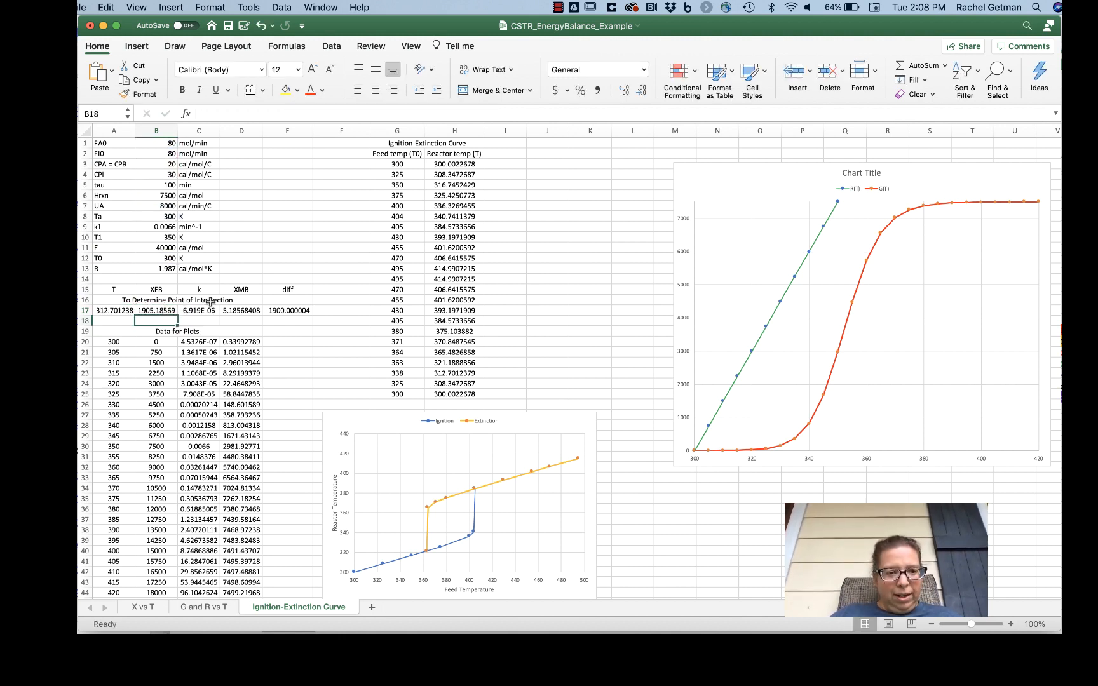
pyautogui.click(115, 310)
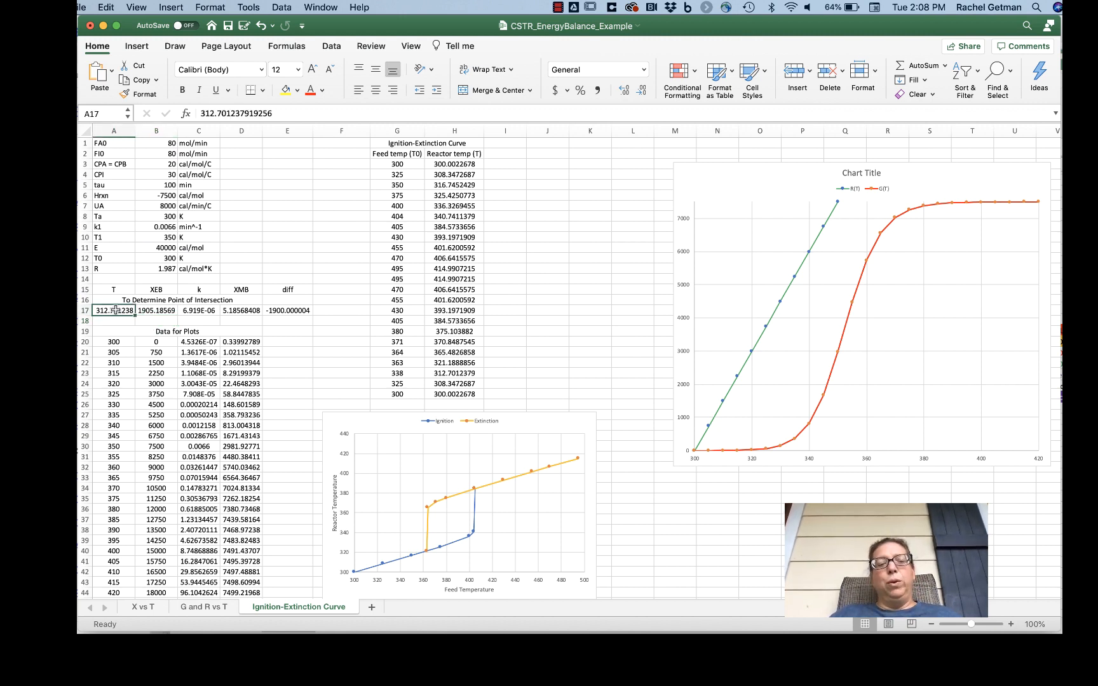
pyautogui.doubleClick(206, 310)
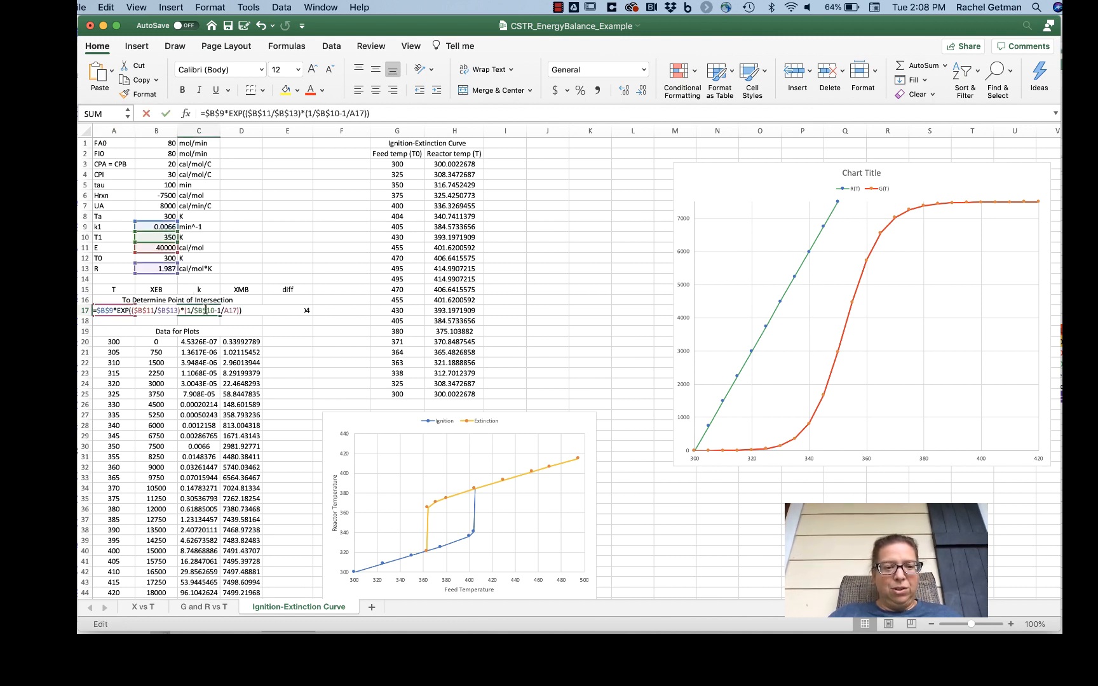
pyautogui.press('Return')
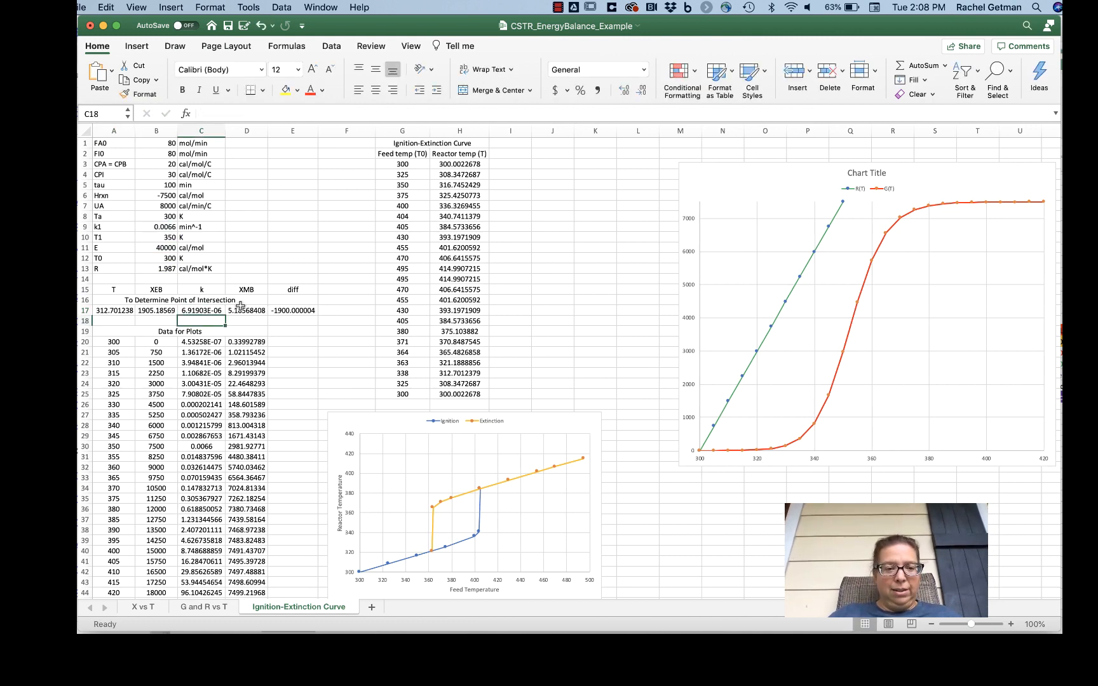
pyautogui.doubleClick(240, 310)
pyautogui.press('Return')
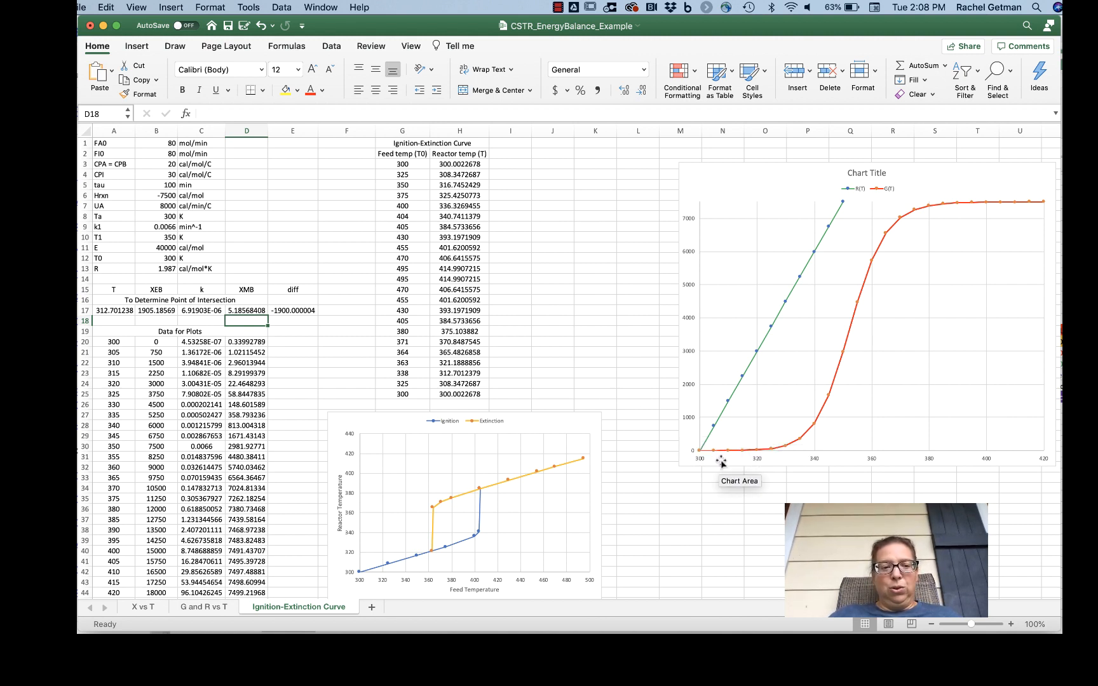
# Step: Rename the XEB column header in B15 as F(T) and the XMB column header in D15 as G(T)
pyautogui.click(156, 290)
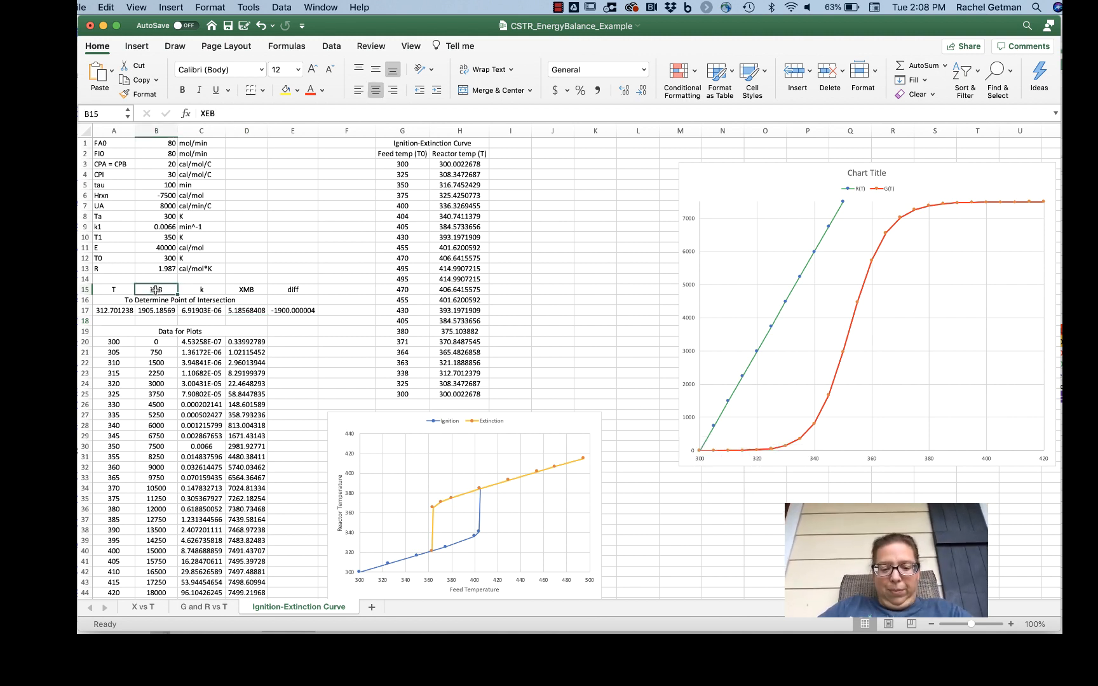
pyautogui.write('F(')
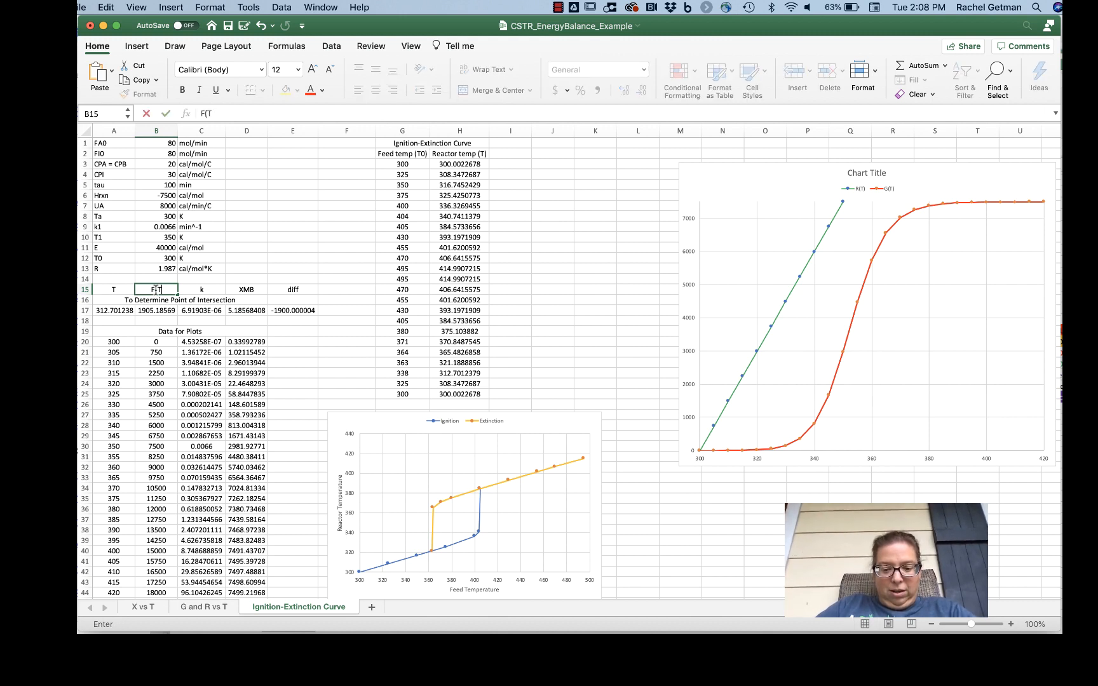
pyautogui.write('T)')
pyautogui.press('Tab')
pyautogui.press('Tab')
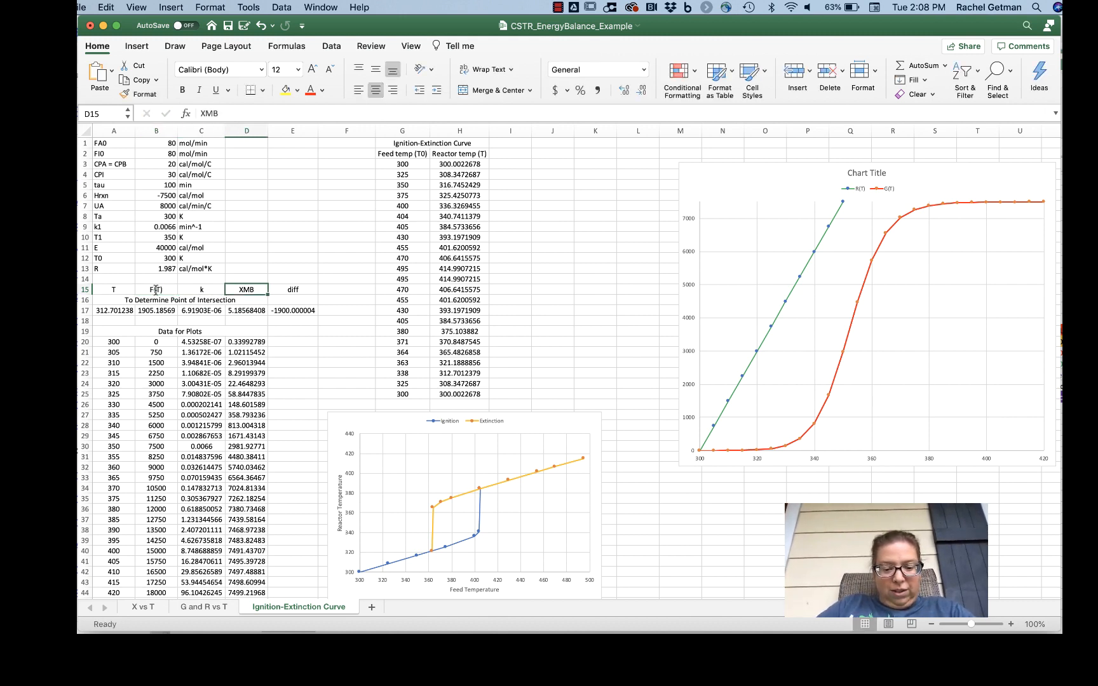
pyautogui.write('G(T')
pyautogui.press('Return')
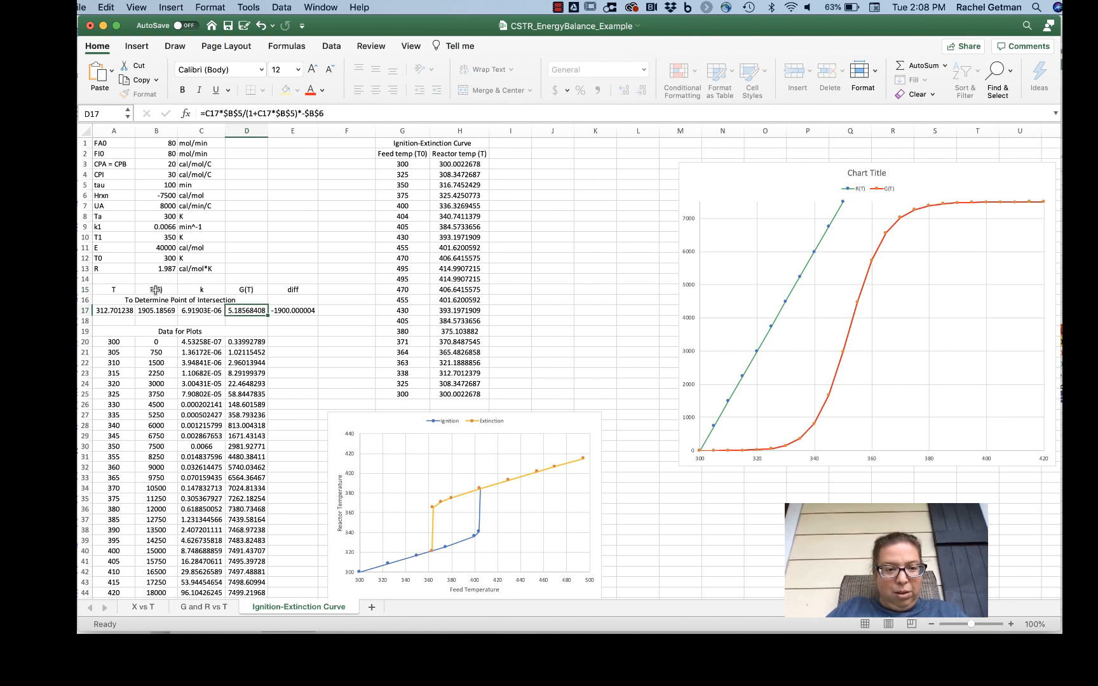
# Step: Correct the column header in B15 to R(T)
pyautogui.click(164, 290)
pyautogui.write('R')
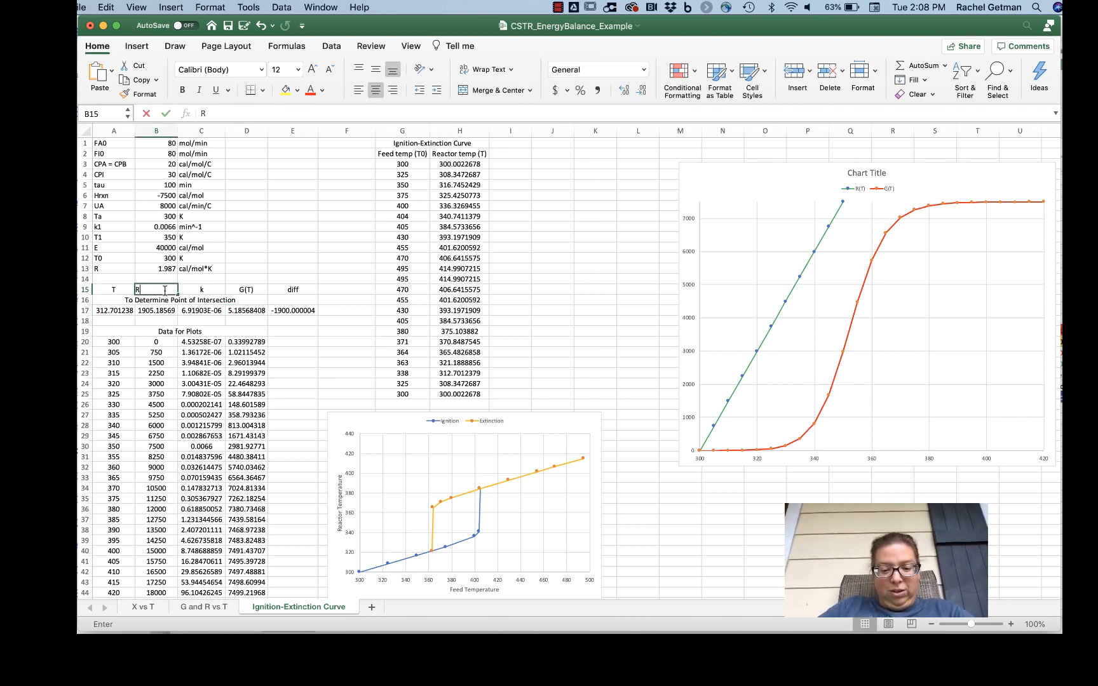
pyautogui.write('(T)')
pyautogui.press('Return')
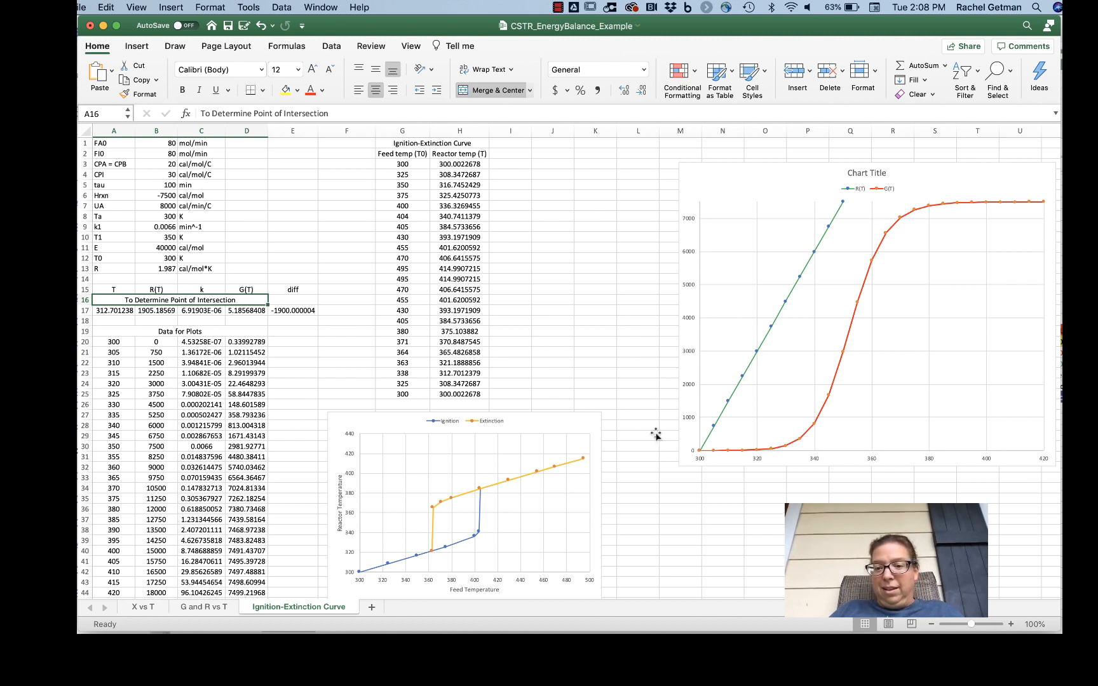
pyautogui.moveTo(705, 452)
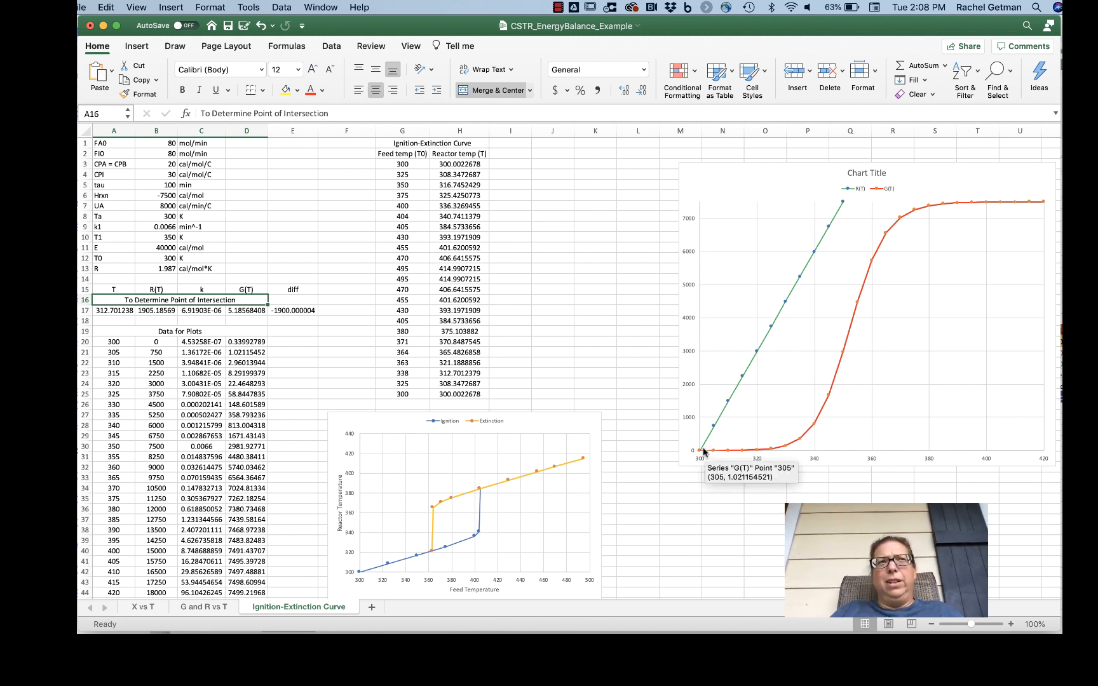
# Step: Check the diff formula in E17, then use Goal Seek to bring E17 to 0 by changing the T value in A17
pyautogui.doubleClick(297, 309)
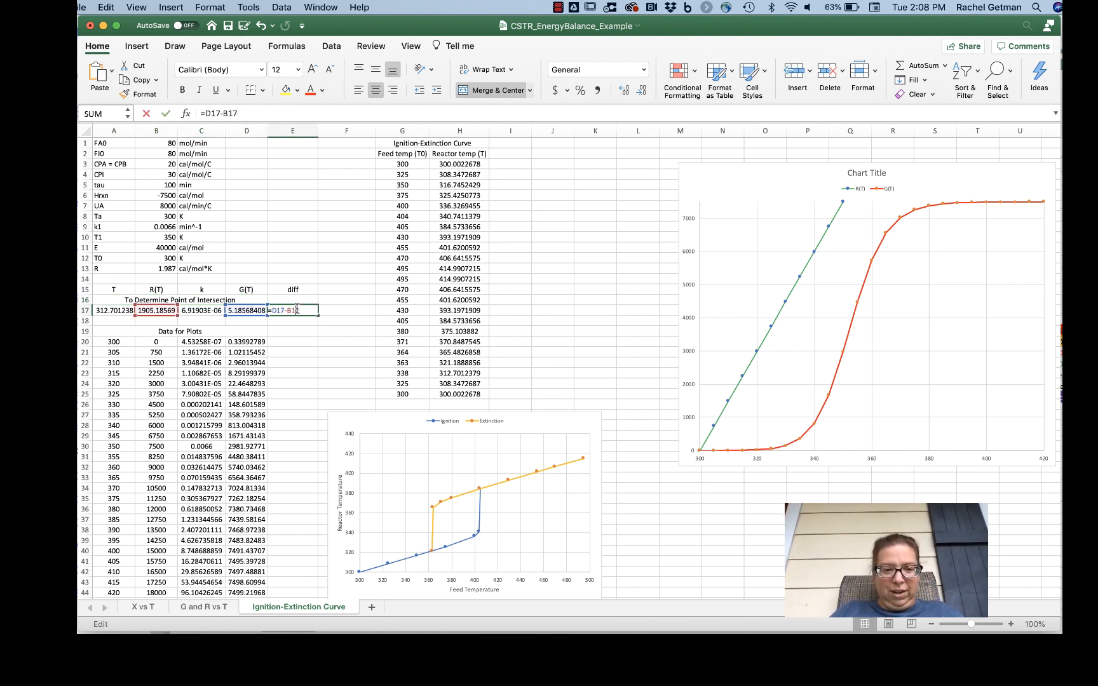
pyautogui.press('Return')
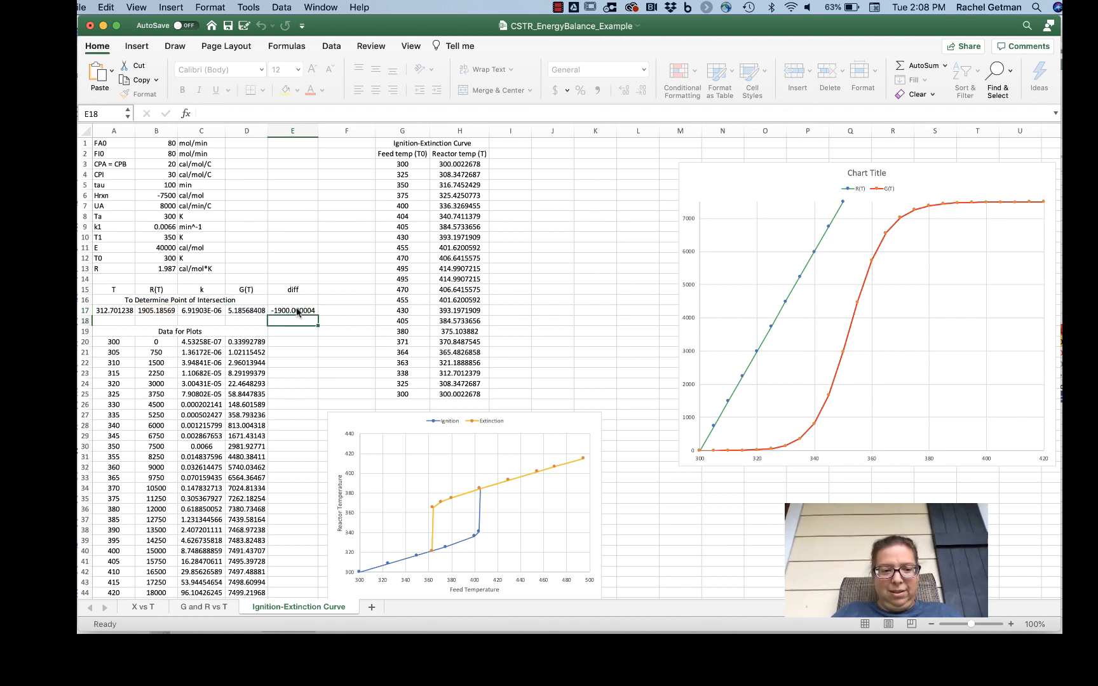
pyautogui.click(295, 311)
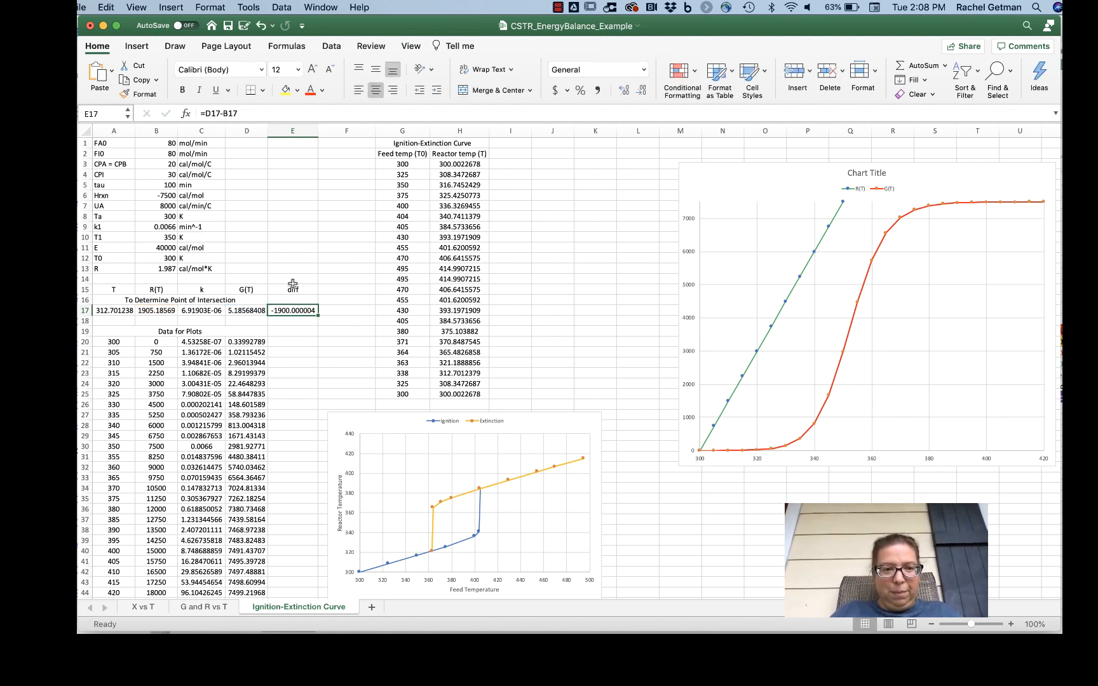
pyautogui.click(251, 8)
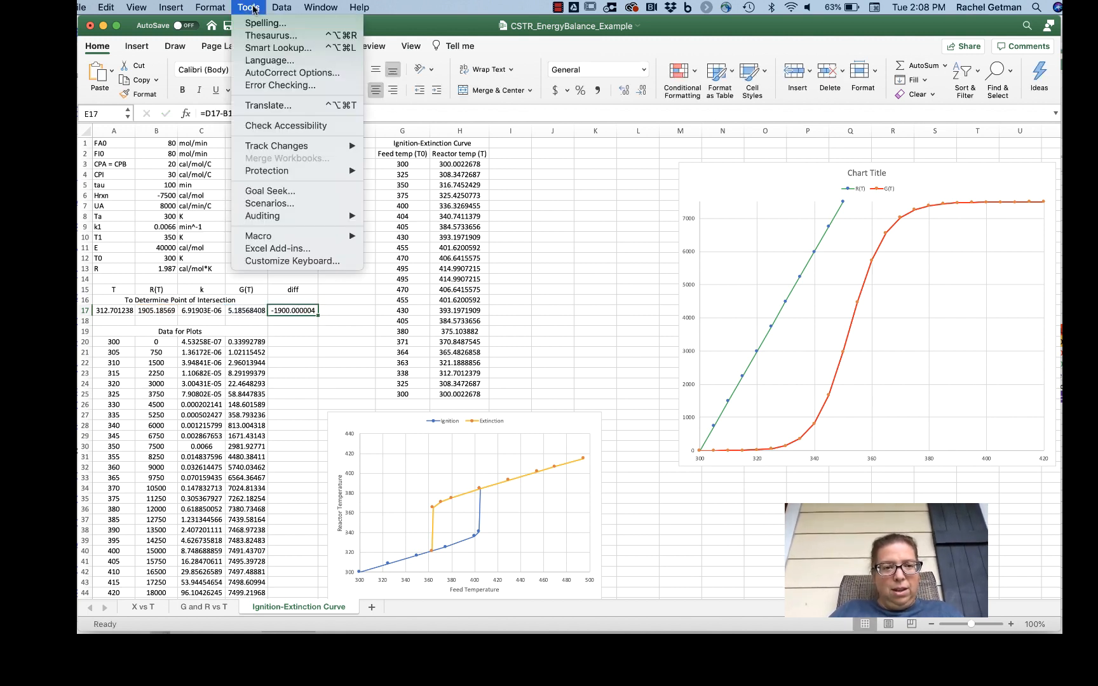
pyautogui.click(262, 191)
pyautogui.click(611, 203)
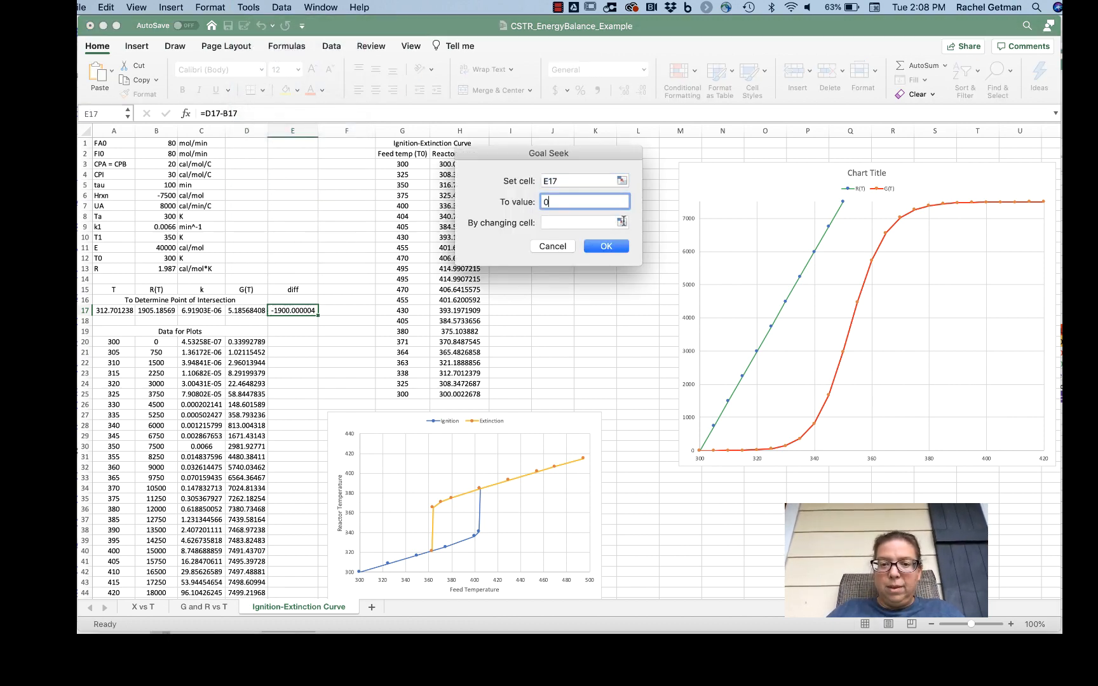
pyautogui.click(622, 220)
pyautogui.click(94, 311)
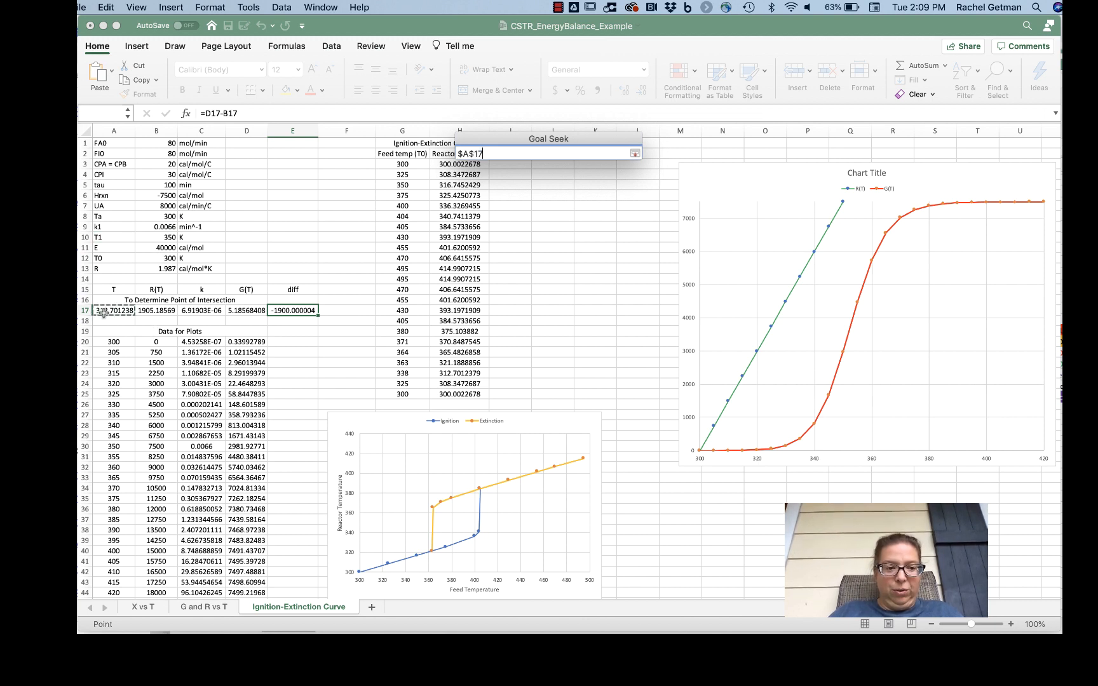
pyautogui.click(634, 154)
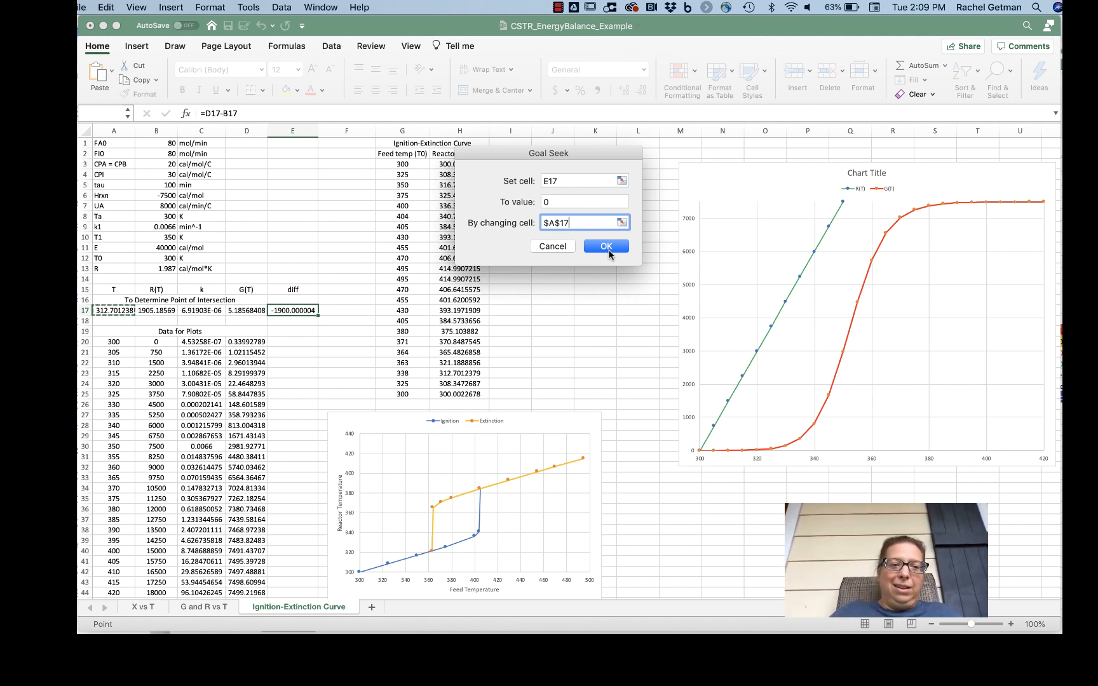
pyautogui.click(608, 248)
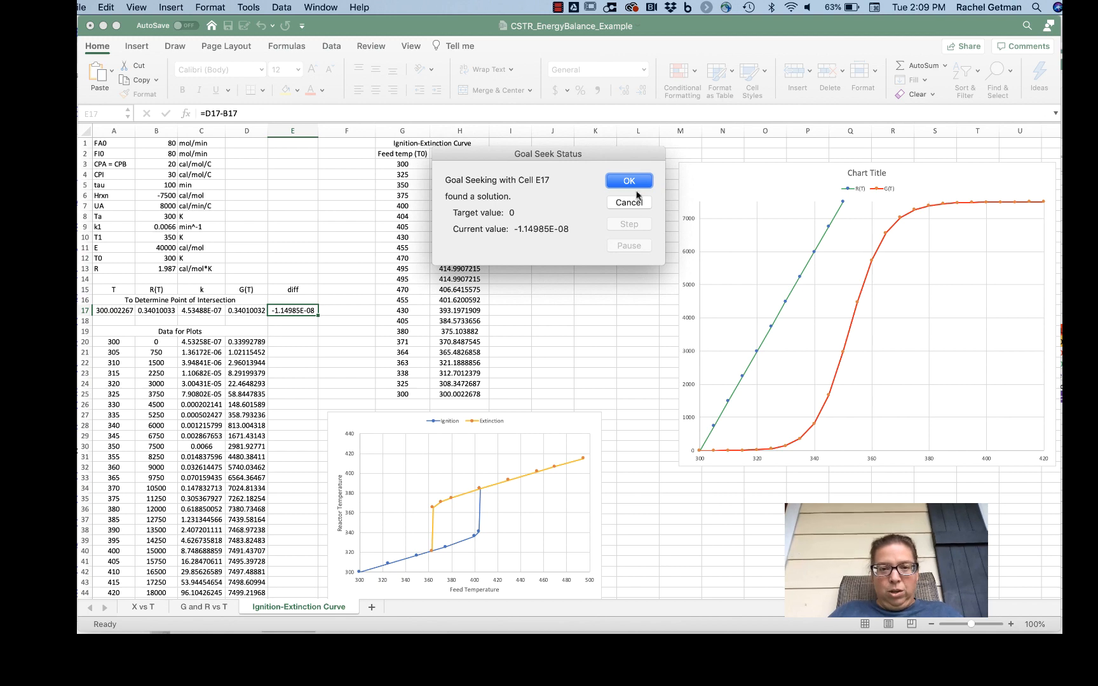
pyautogui.click(630, 181)
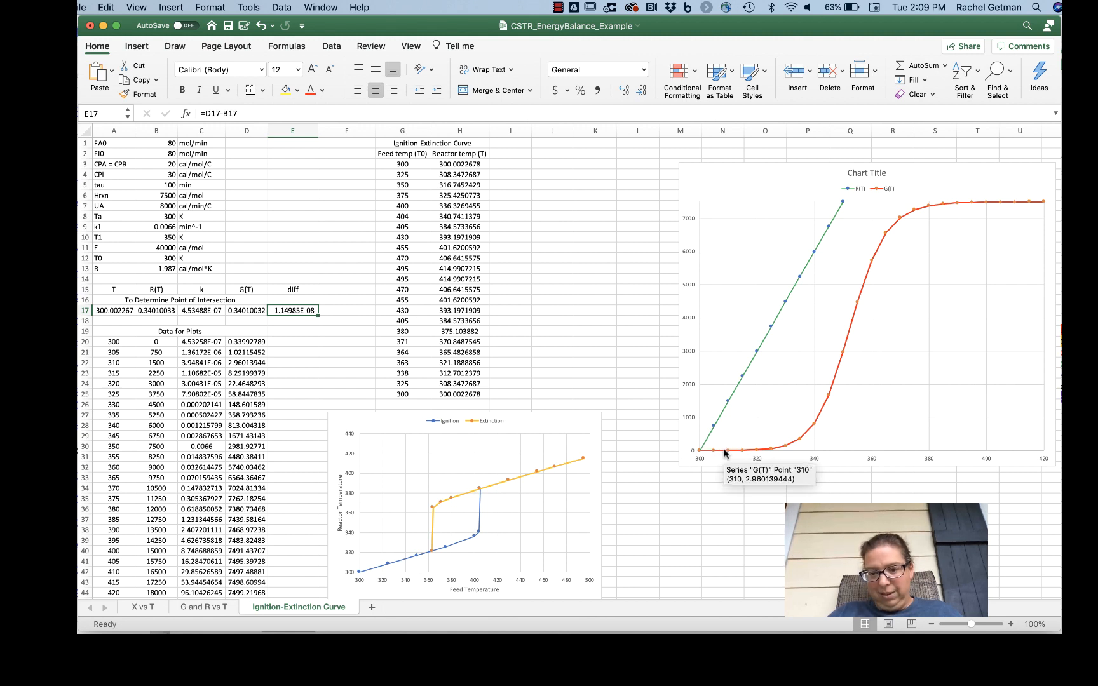
# Step: Copy the solved T from A17 and paste it as values only into the first reactor temperature cell, H3
pyautogui.moveTo(725, 452)
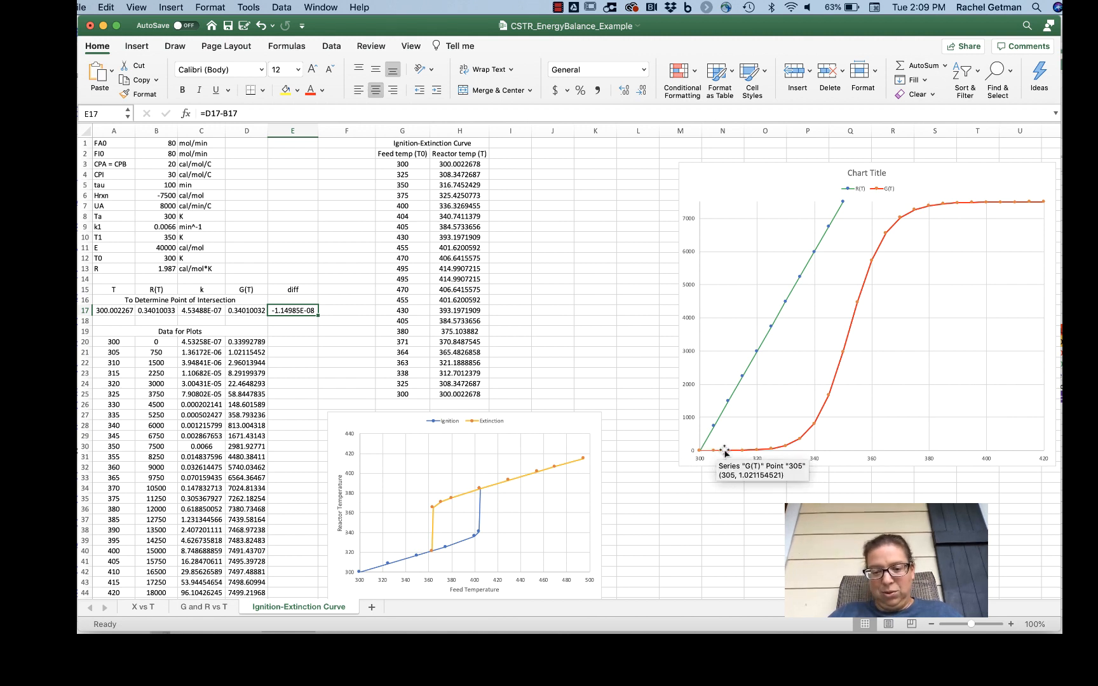
pyautogui.click(120, 311)
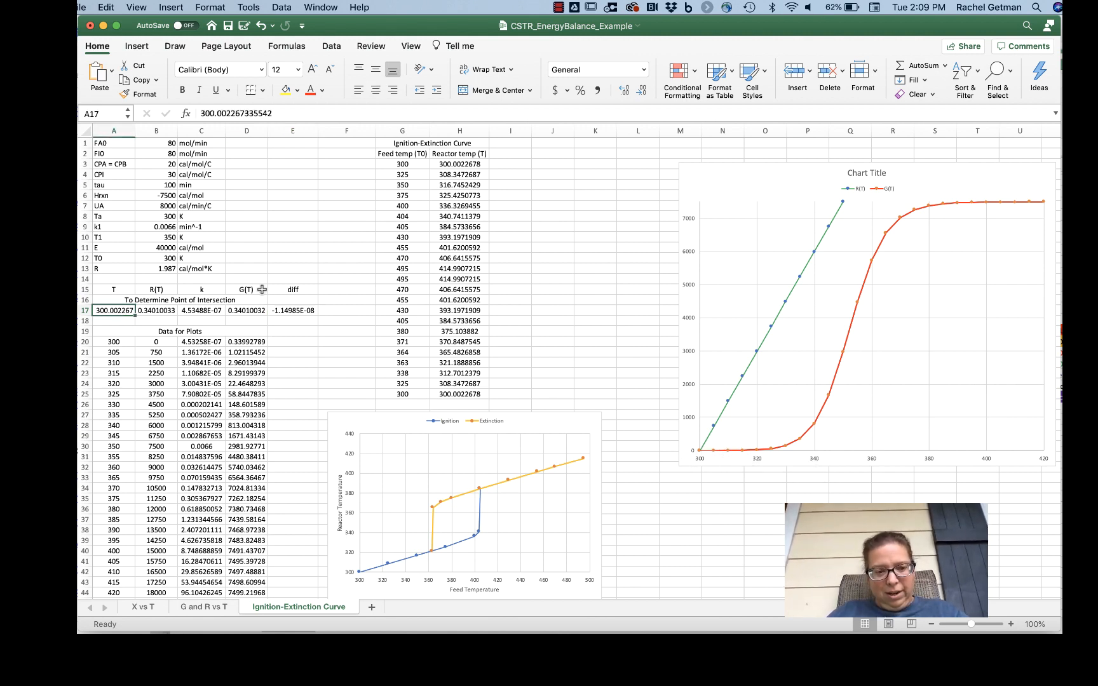
pyautogui.press('super+c')
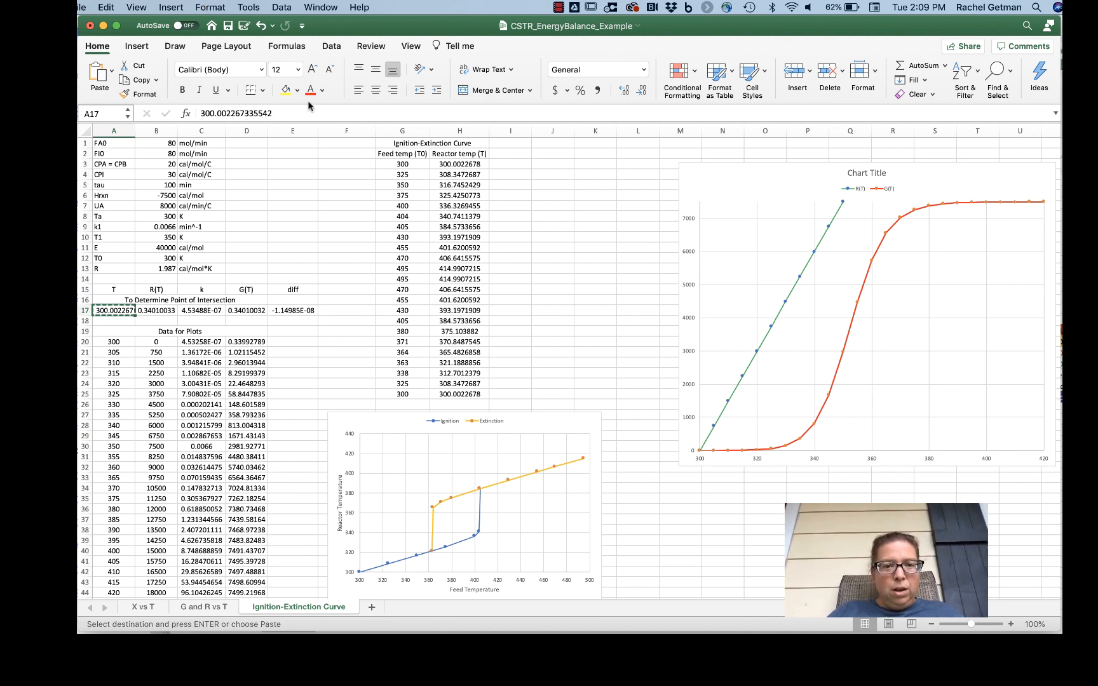
pyautogui.click(460, 164)
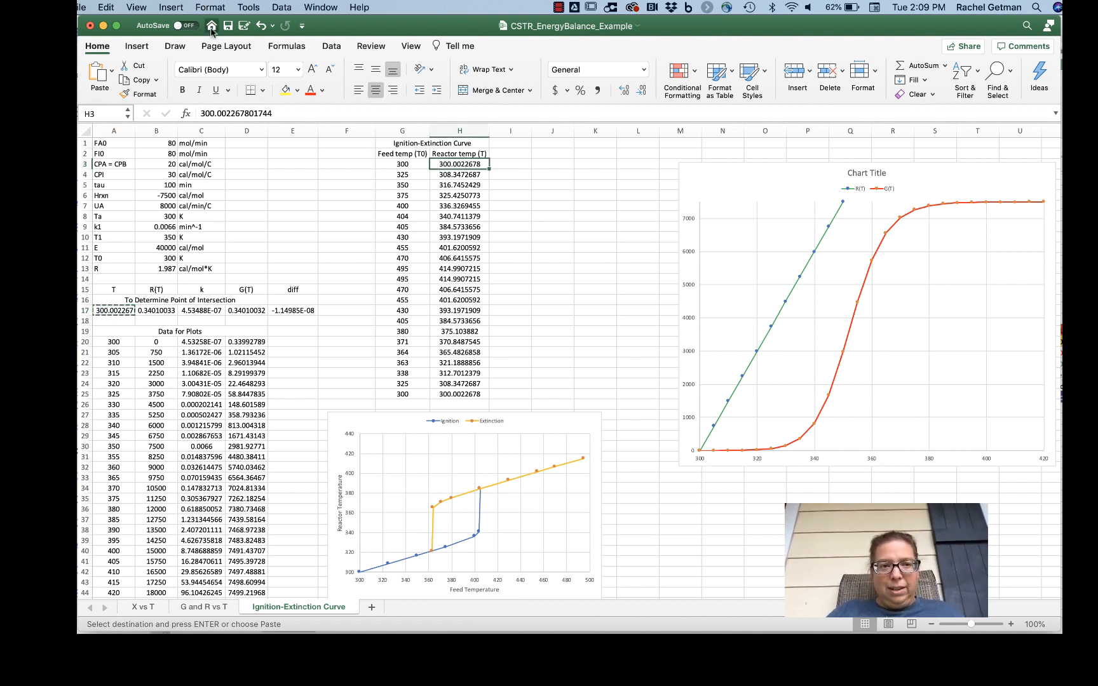
pyautogui.click(115, 8)
pyautogui.click(122, 103)
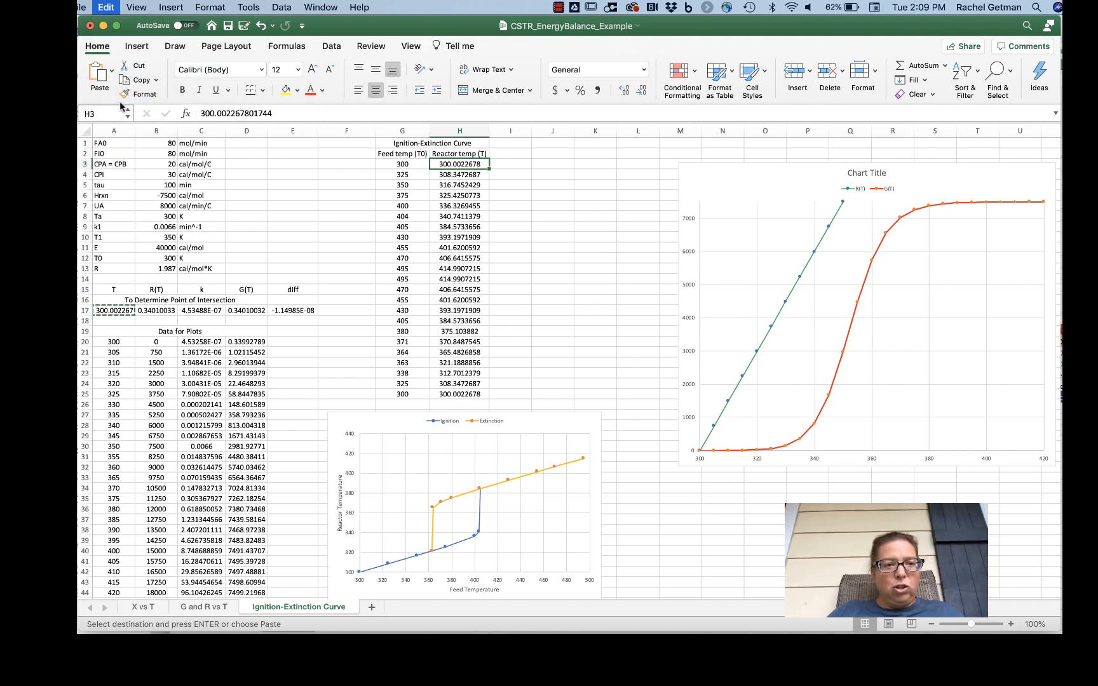
pyautogui.click(444, 186)
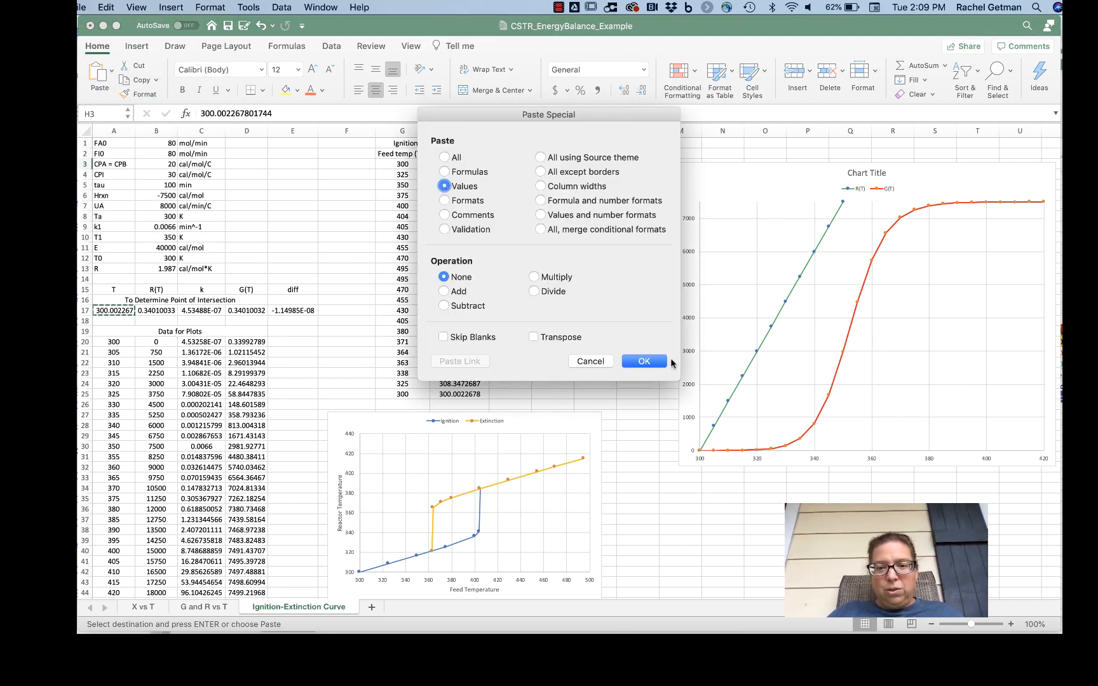
pyautogui.click(659, 361)
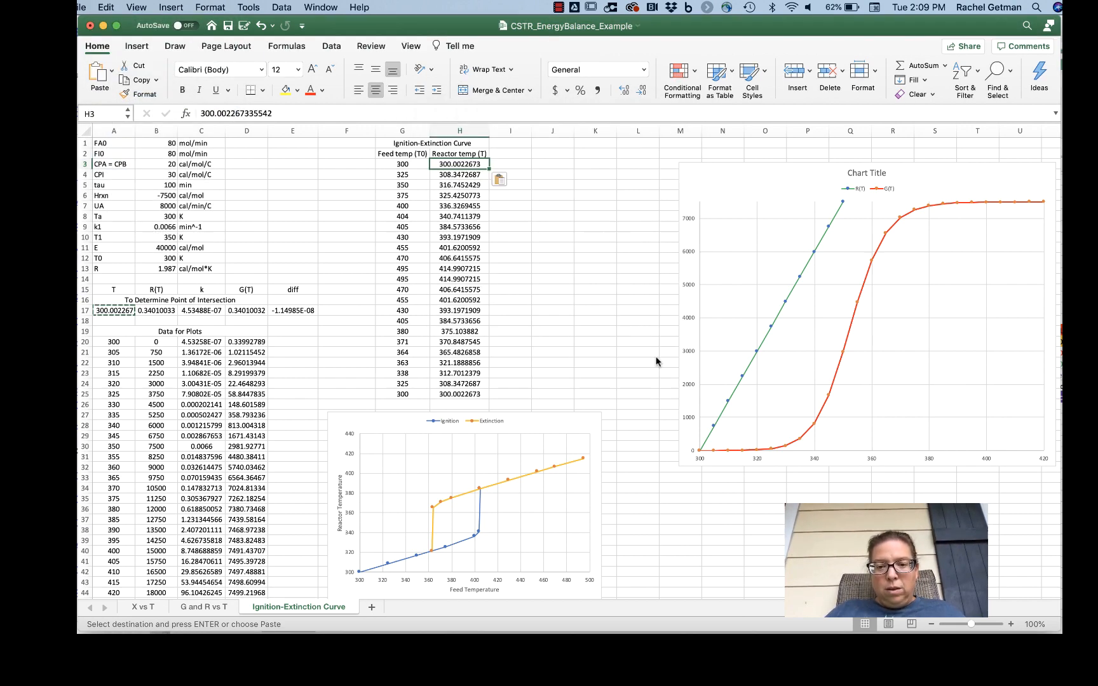
# Step: Review the first feed and reactor temperature pair and the feed temperatures down to G8 in the Ignition-Extinction table
pyautogui.click(420, 164)
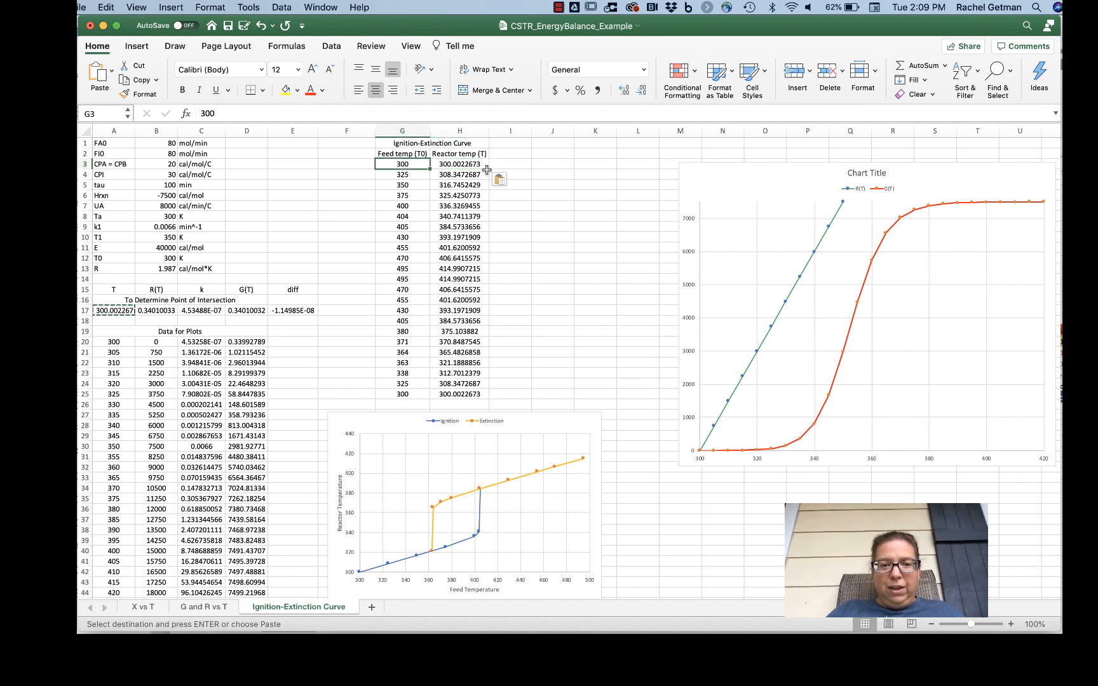
pyautogui.press('Right')
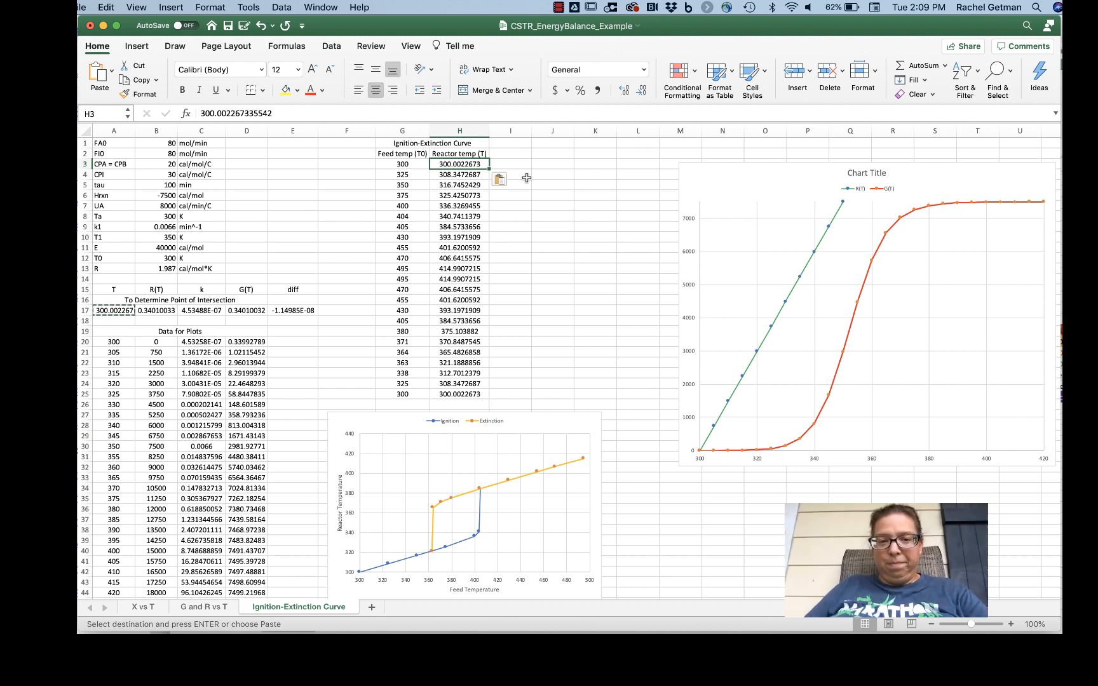
pyautogui.click(413, 161)
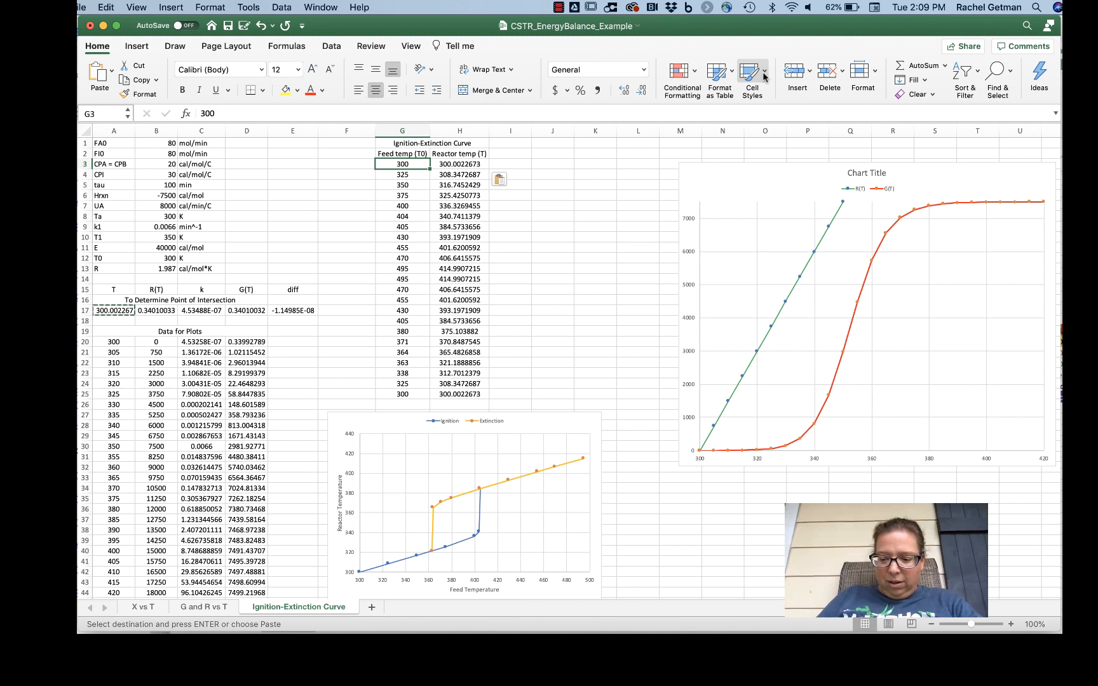
pyautogui.press('Down')
pyautogui.press('Down')
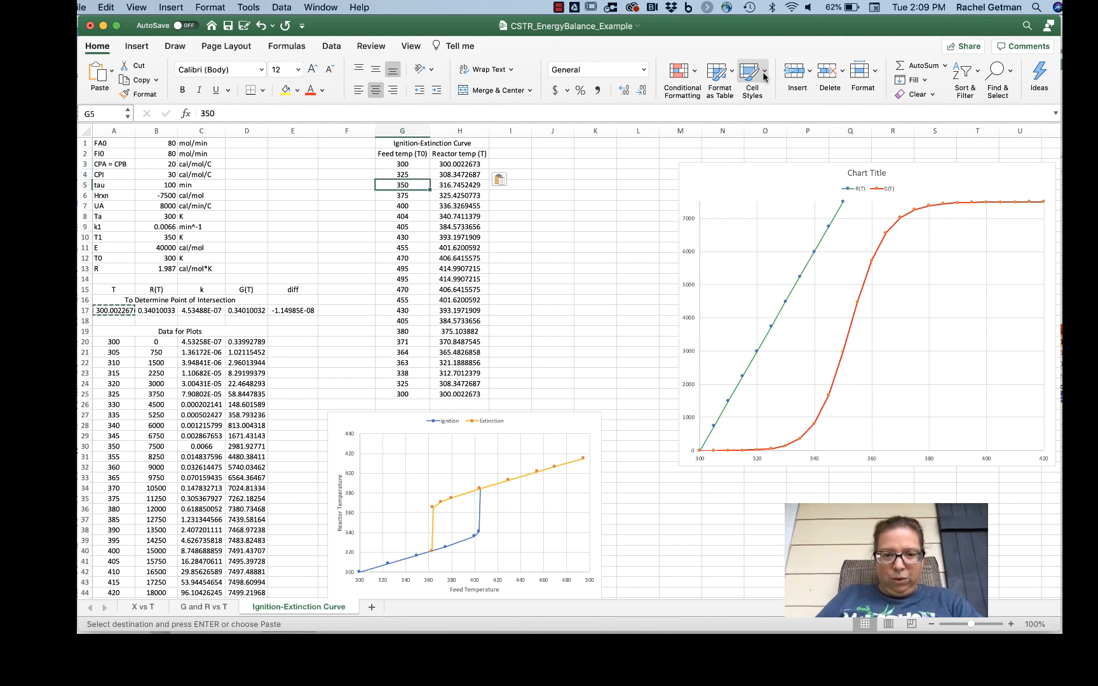
pyautogui.press('Down')
pyautogui.press('Down')
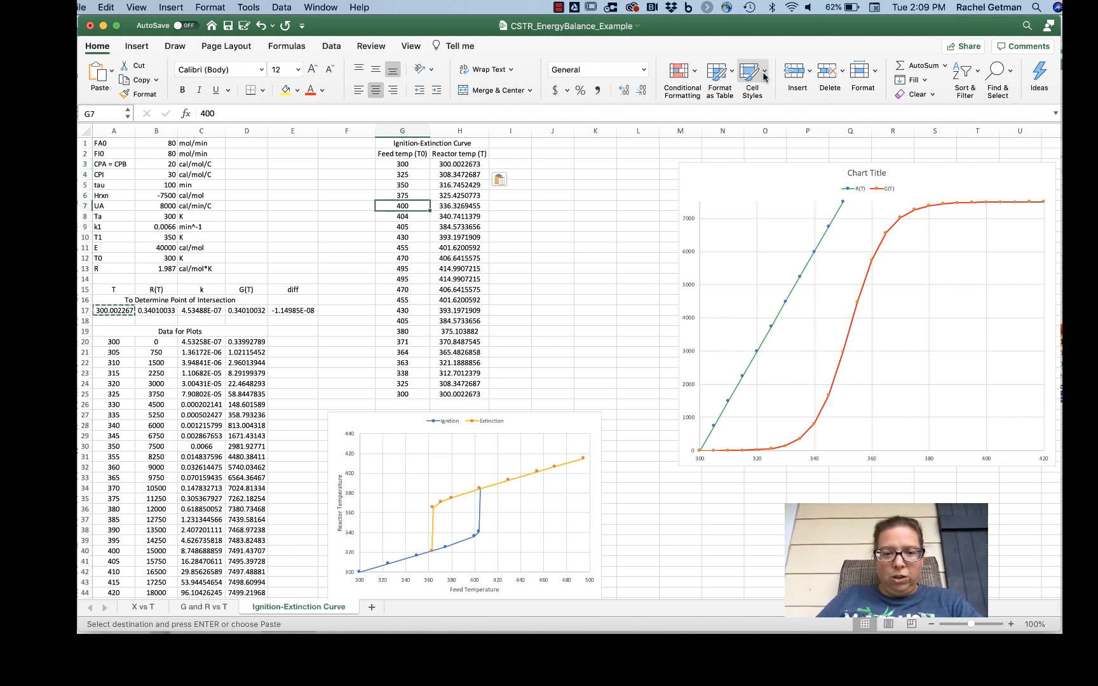
pyautogui.press('Down')
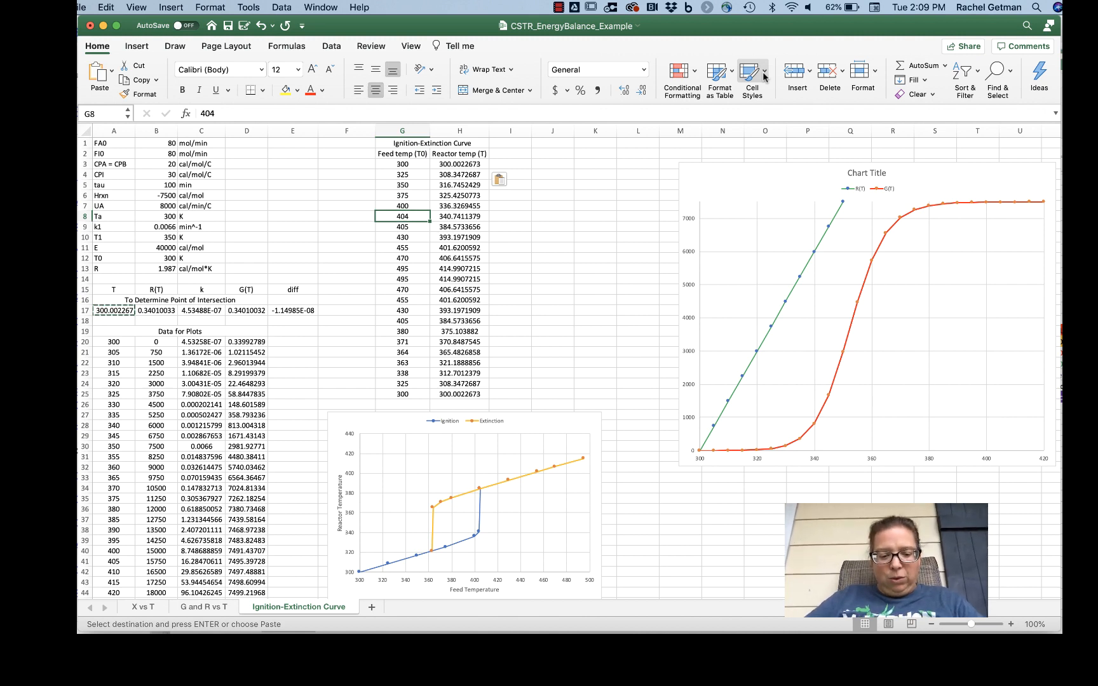
pyautogui.write('2')
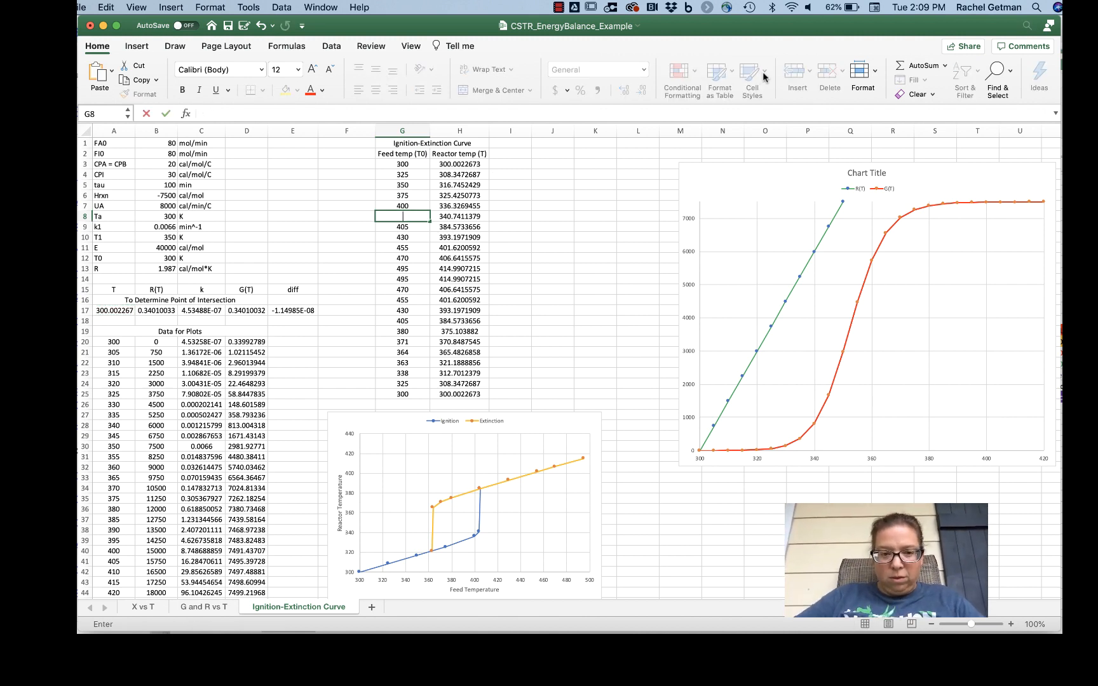
pyautogui.press('super+z')
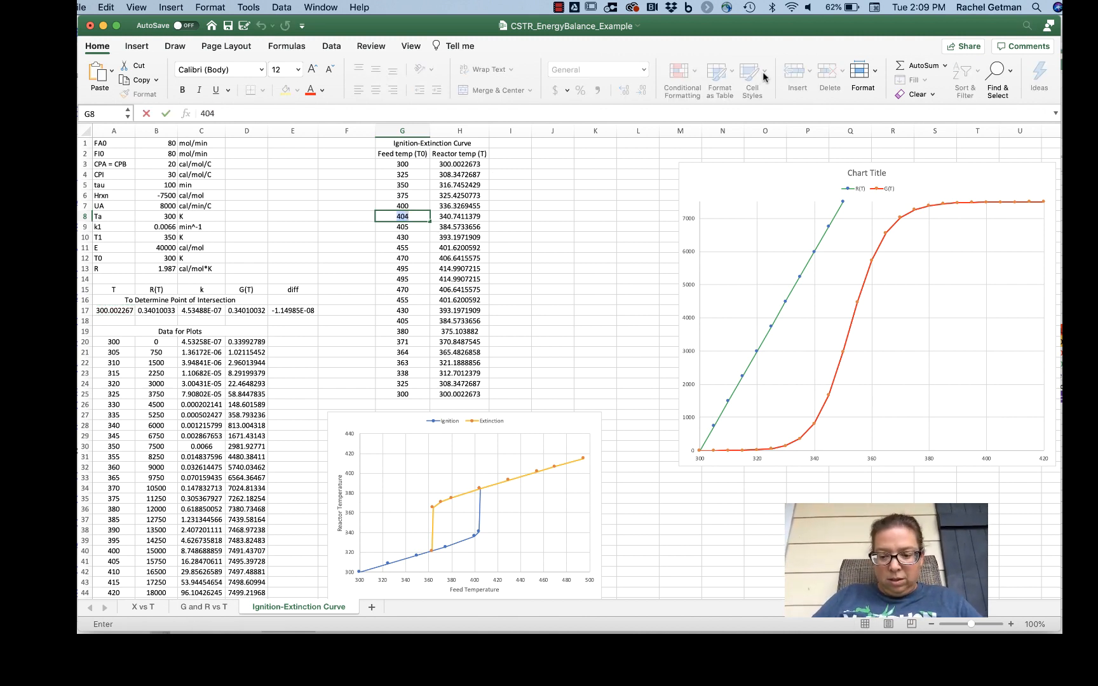
pyautogui.press('Return')
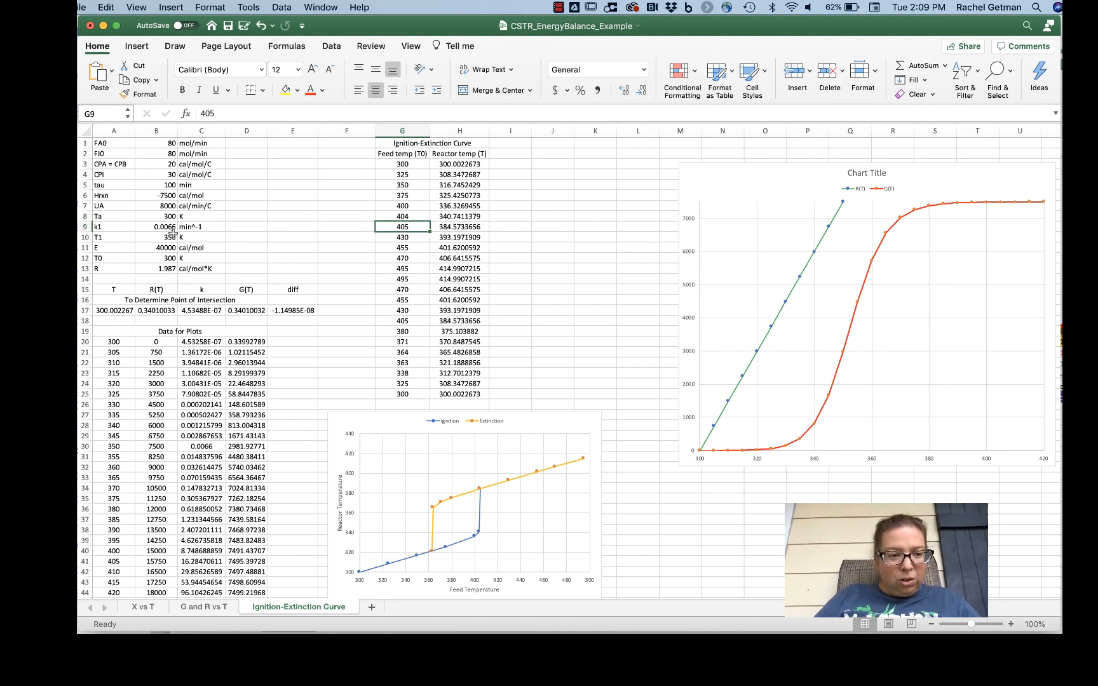
# Step: Set the feed temperature T0 in cell B12 to 425 K and check where R(T) and G(T) intersect
pyautogui.click(165, 257)
pyautogui.write('425')
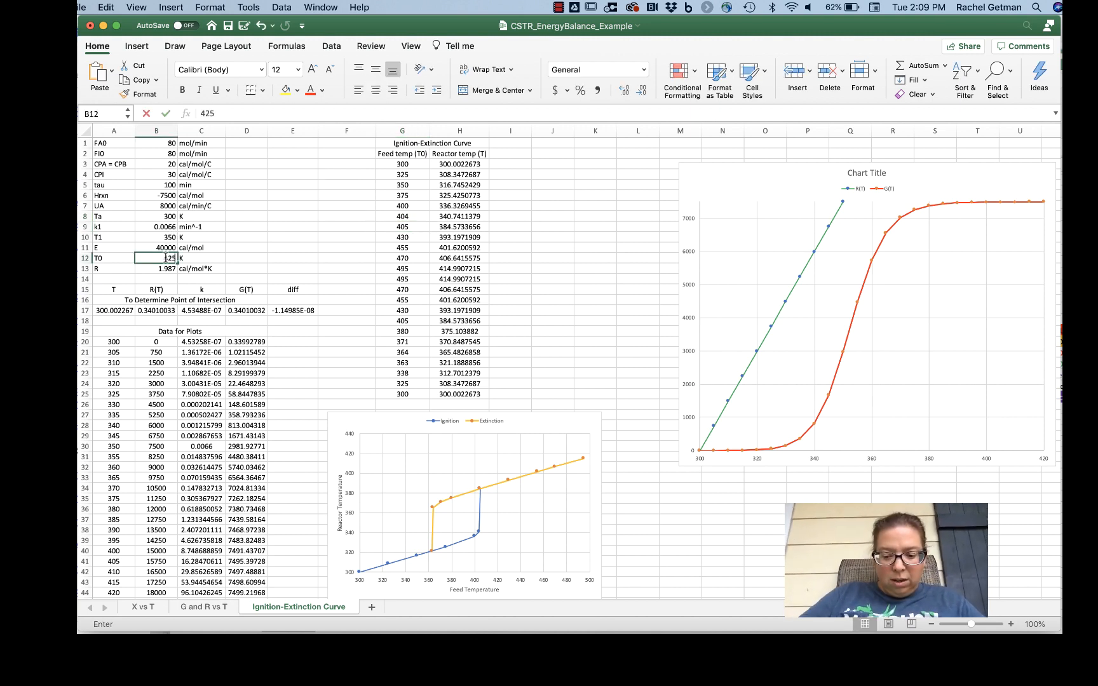
pyautogui.press('Return')
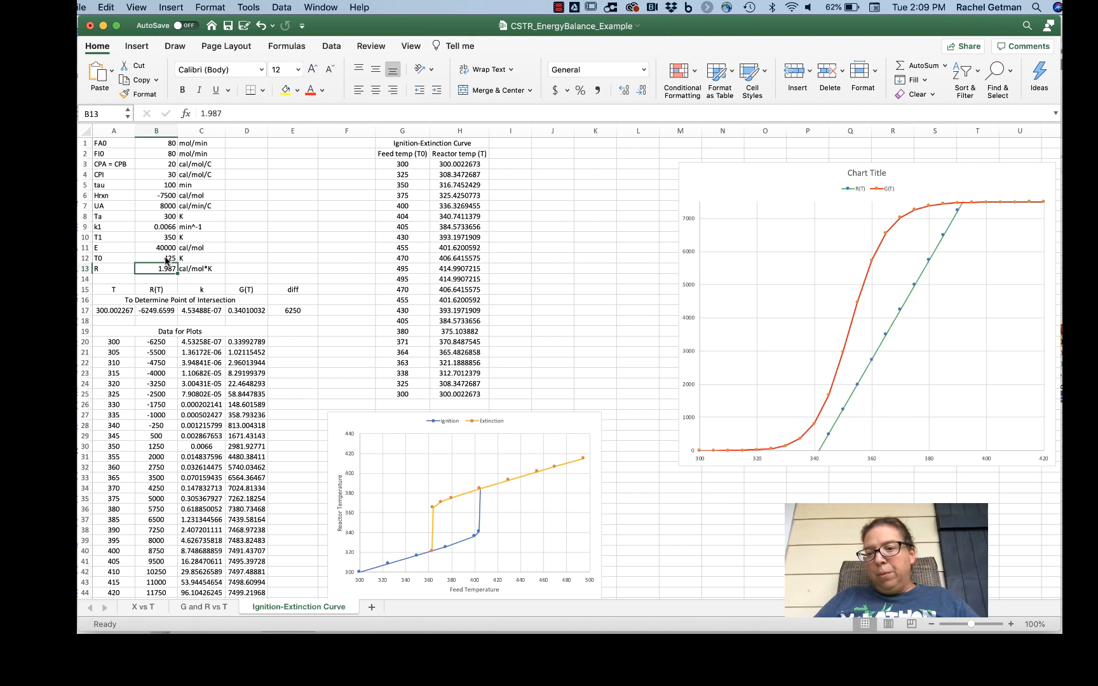
pyautogui.moveTo(816, 424)
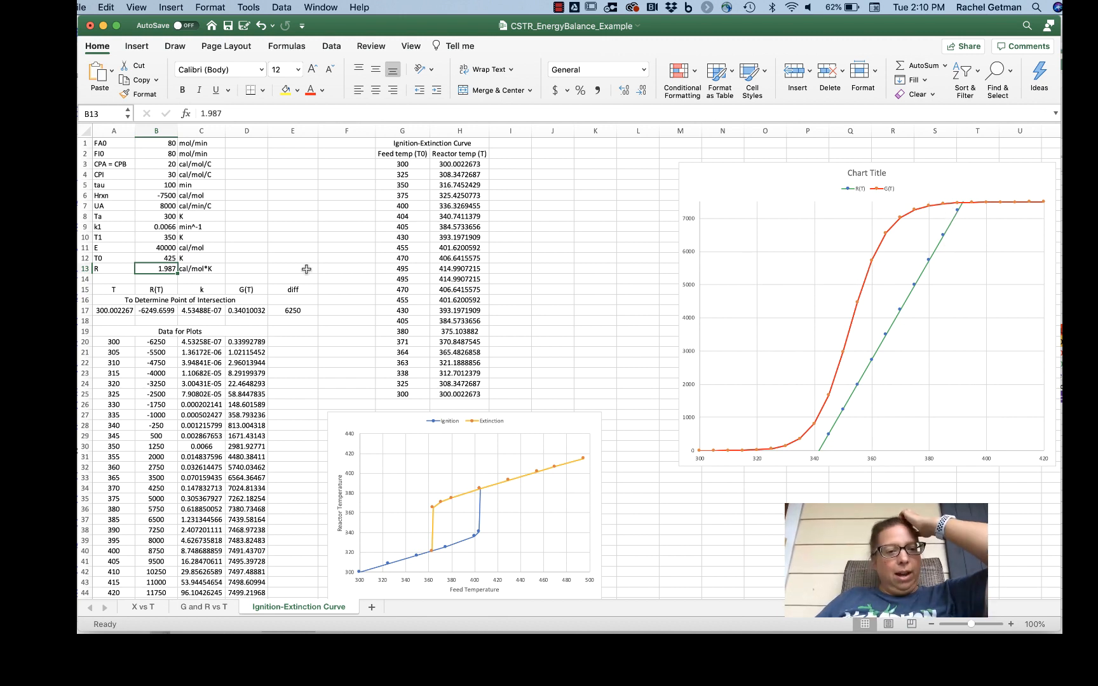
# Step: Try lower feed temperatures T0 of 410 K and 405 K in cell B12
pyautogui.click(152, 256)
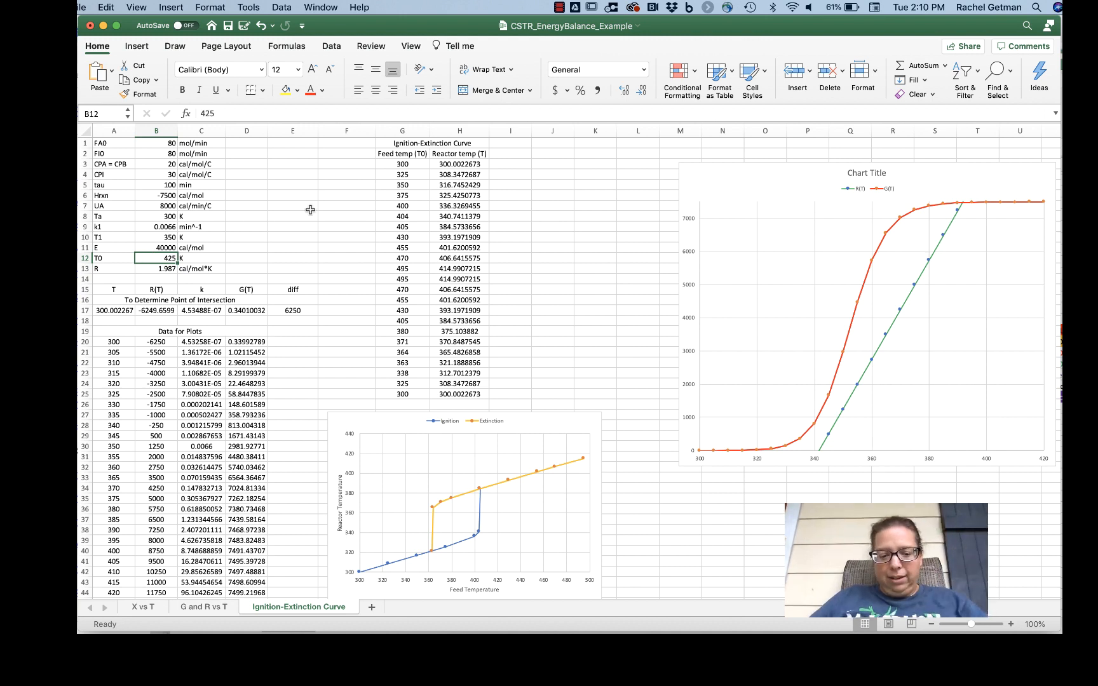
pyautogui.write('410')
pyautogui.press('Return')
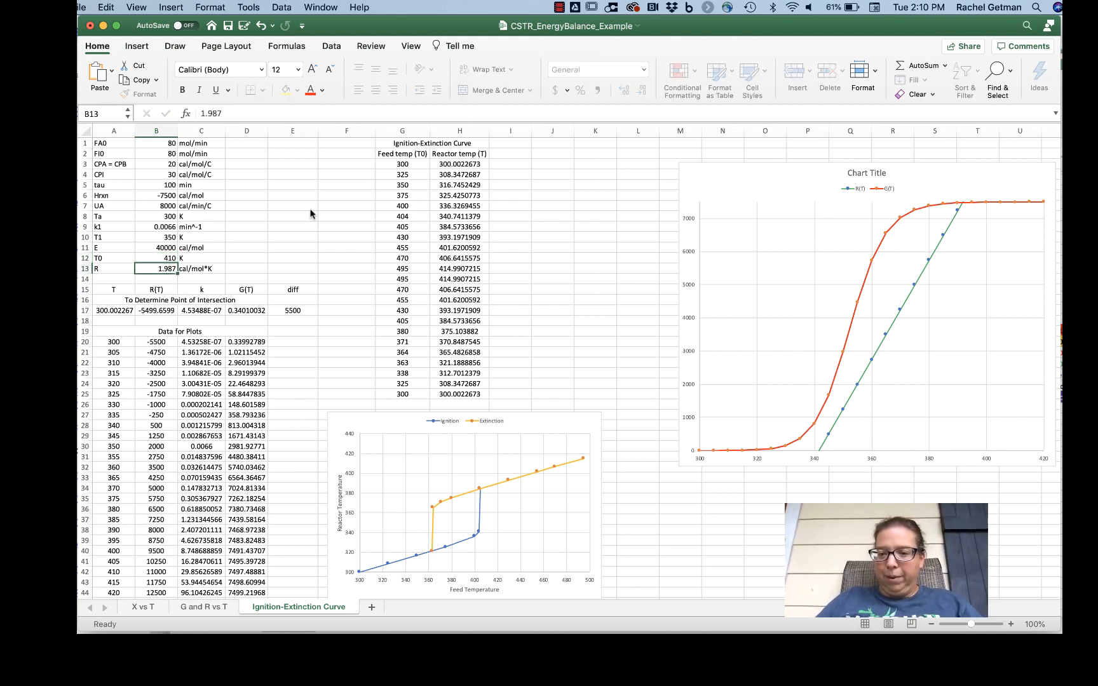
pyautogui.click(146, 257)
pyautogui.write('405')
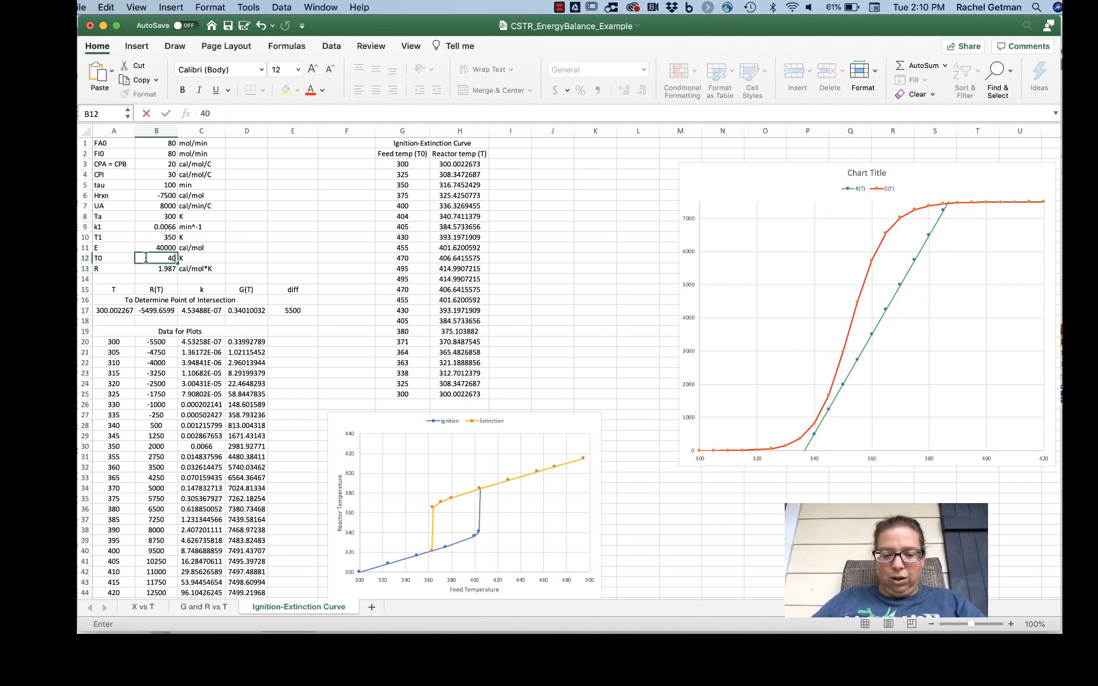
pyautogui.press('Return')
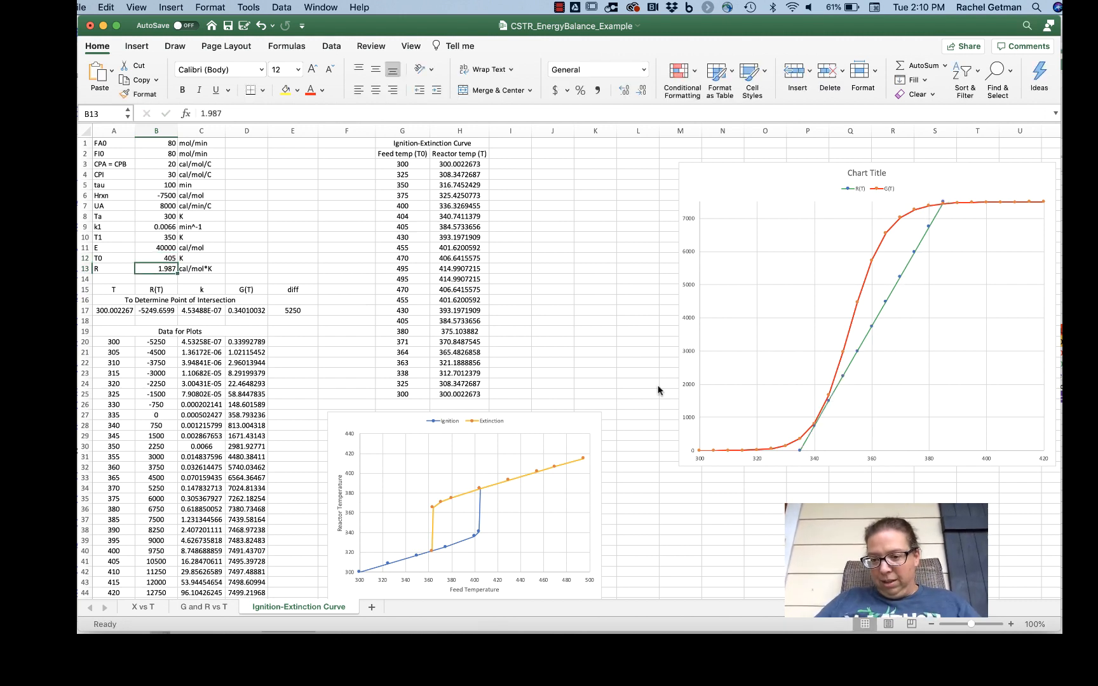
# Step: Set the feed temperature T0 in cell B12 to 404 K
pyautogui.press('Up')
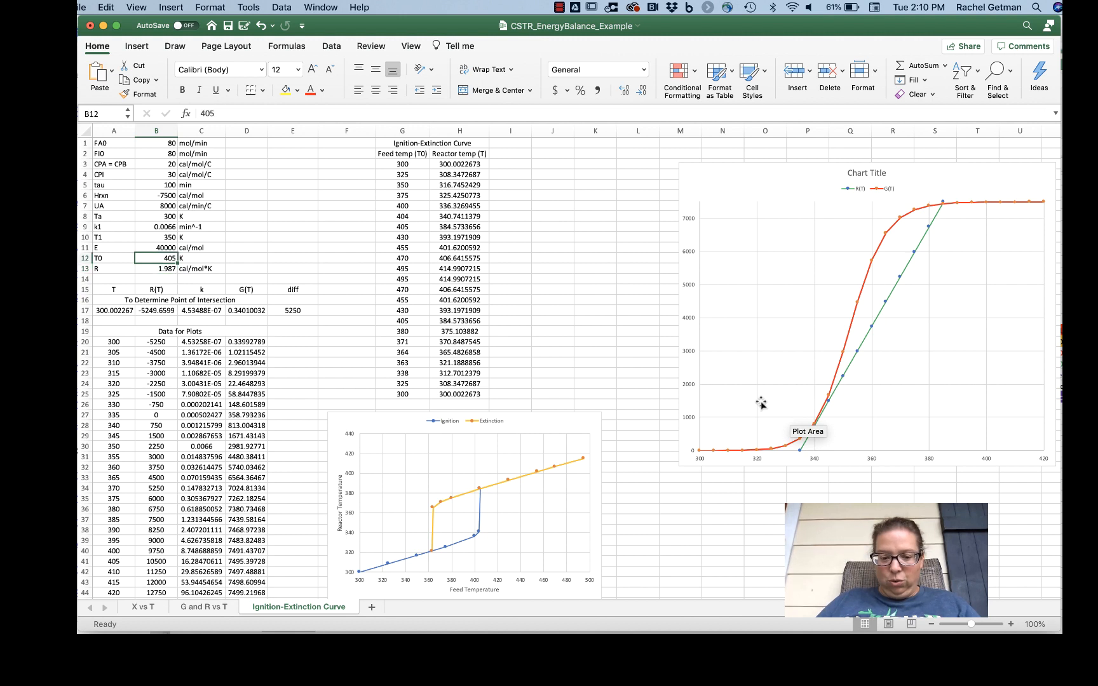
pyautogui.write('40')
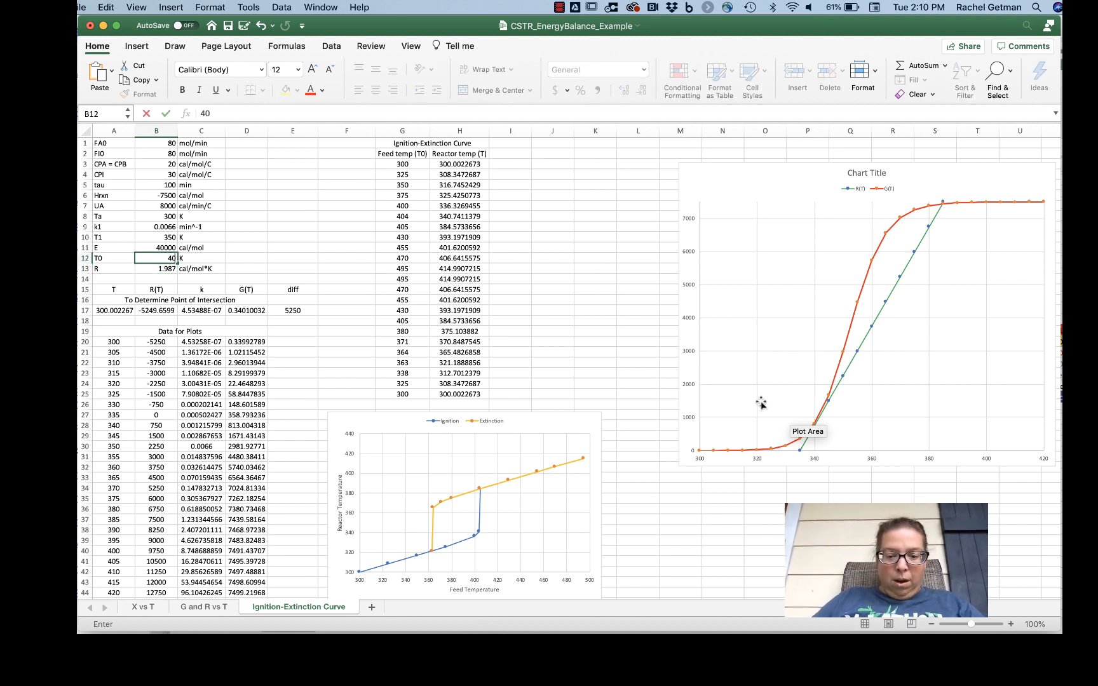
pyautogui.write('4')
pyautogui.press('Return')
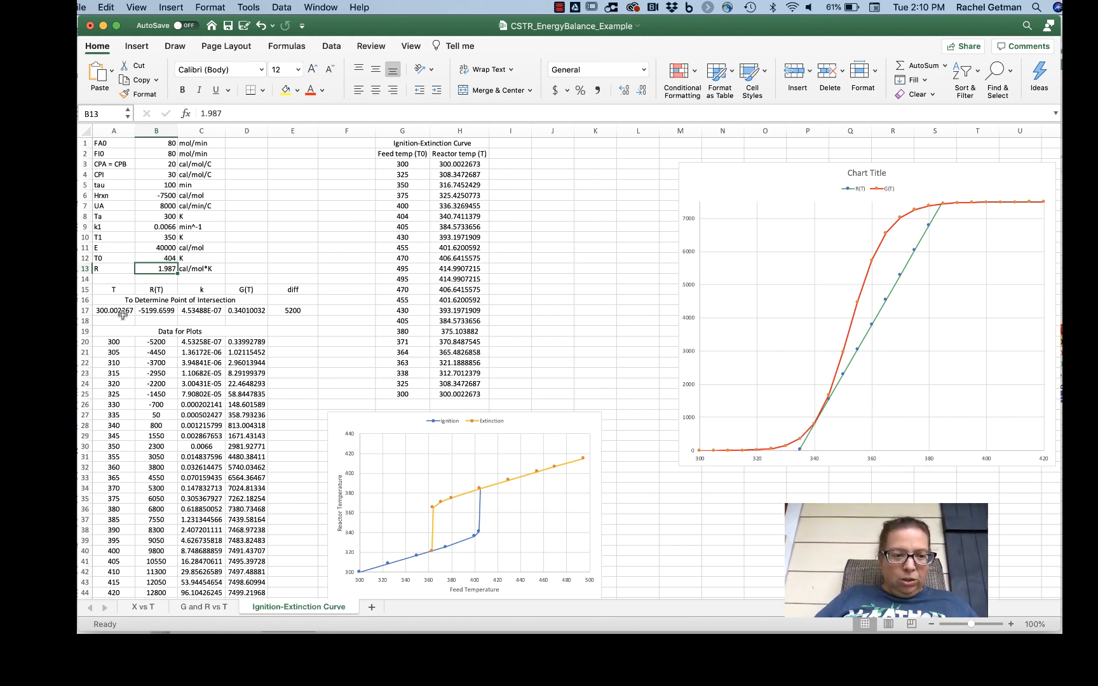
# Step: Goal Seek the difference in E17 to 0 by changing A17, and compare the solved temperature with the 404 K entry in H8
pyautogui.click(298, 313)
pyautogui.click(249, 7)
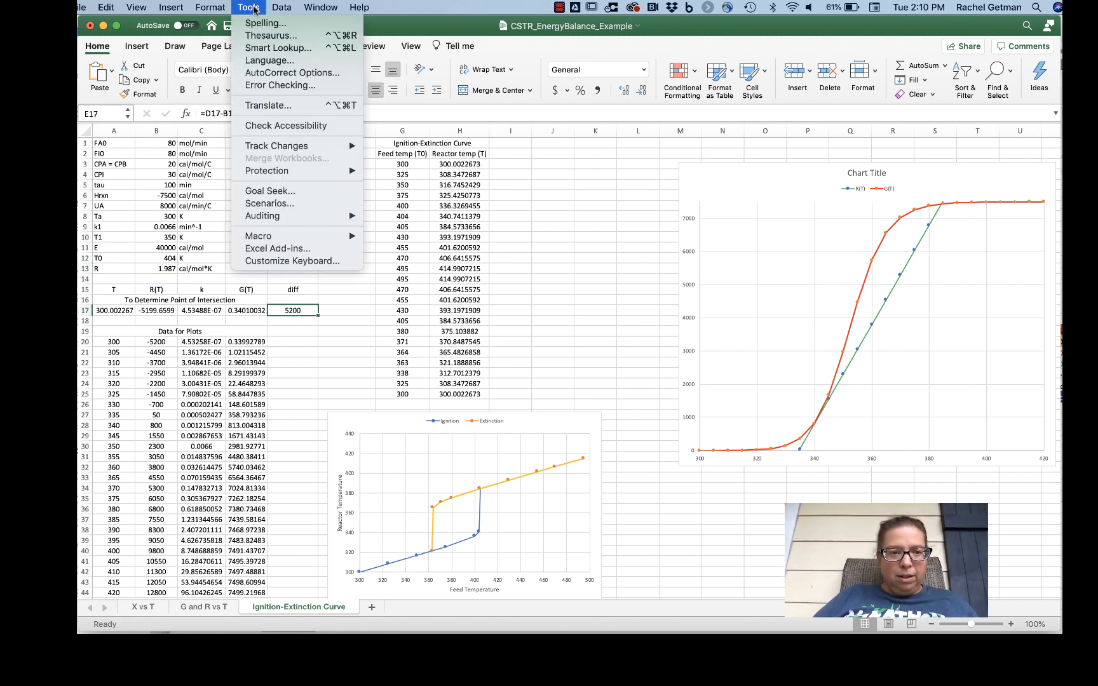
pyautogui.click(267, 191)
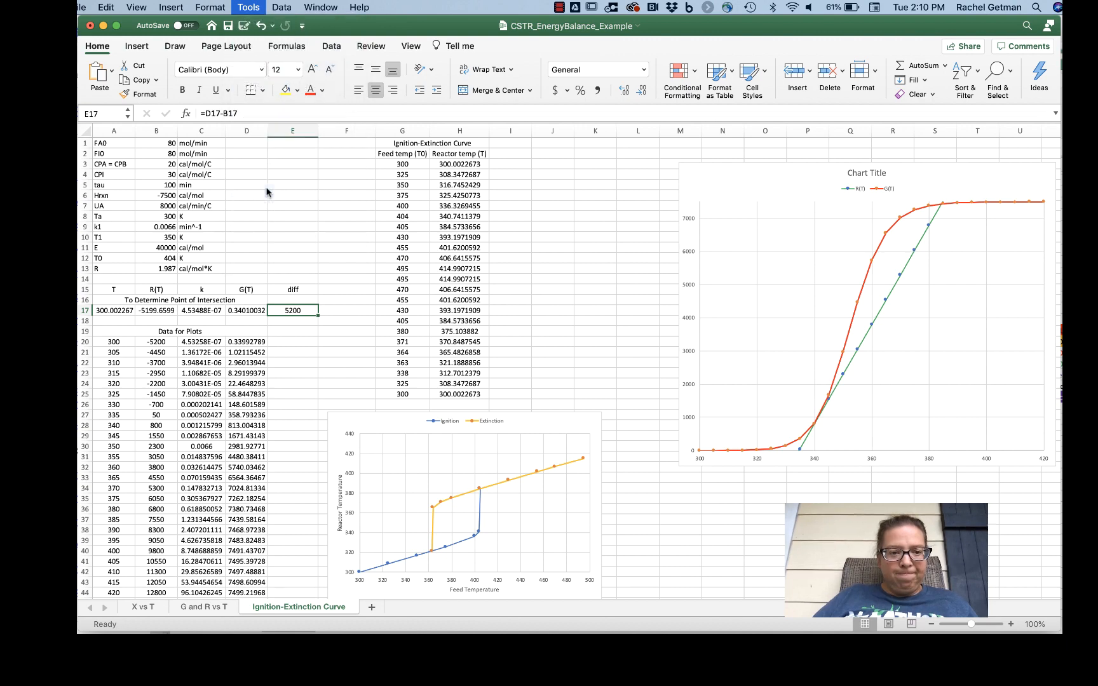
pyautogui.press('Tab')
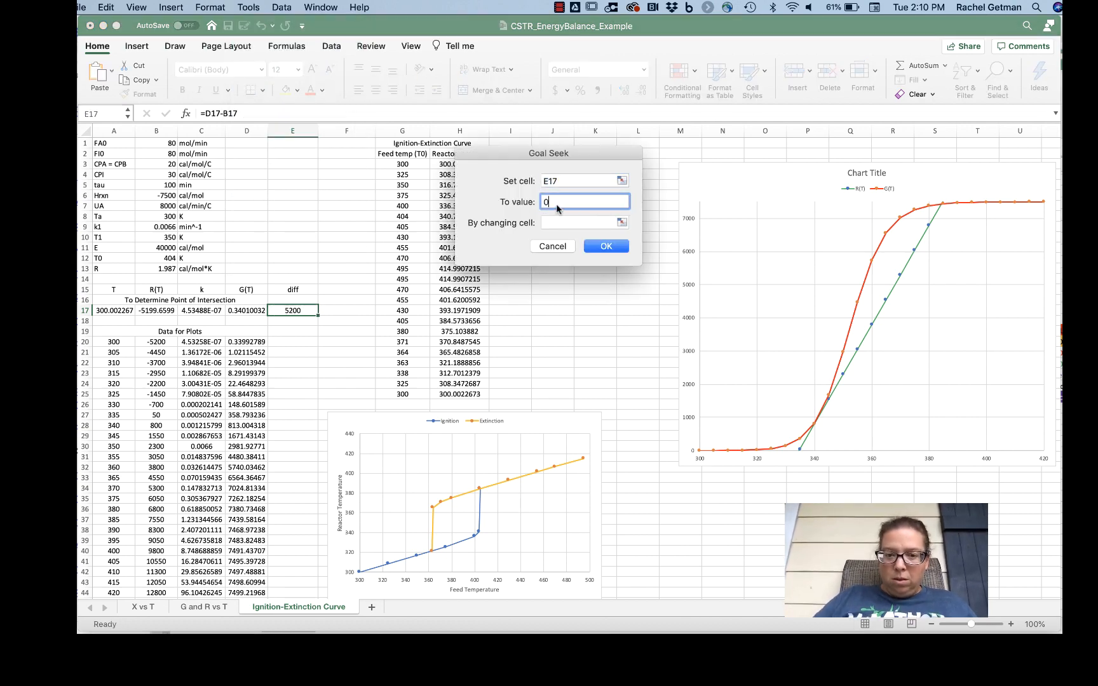
pyautogui.write('0')
pyautogui.click(620, 224)
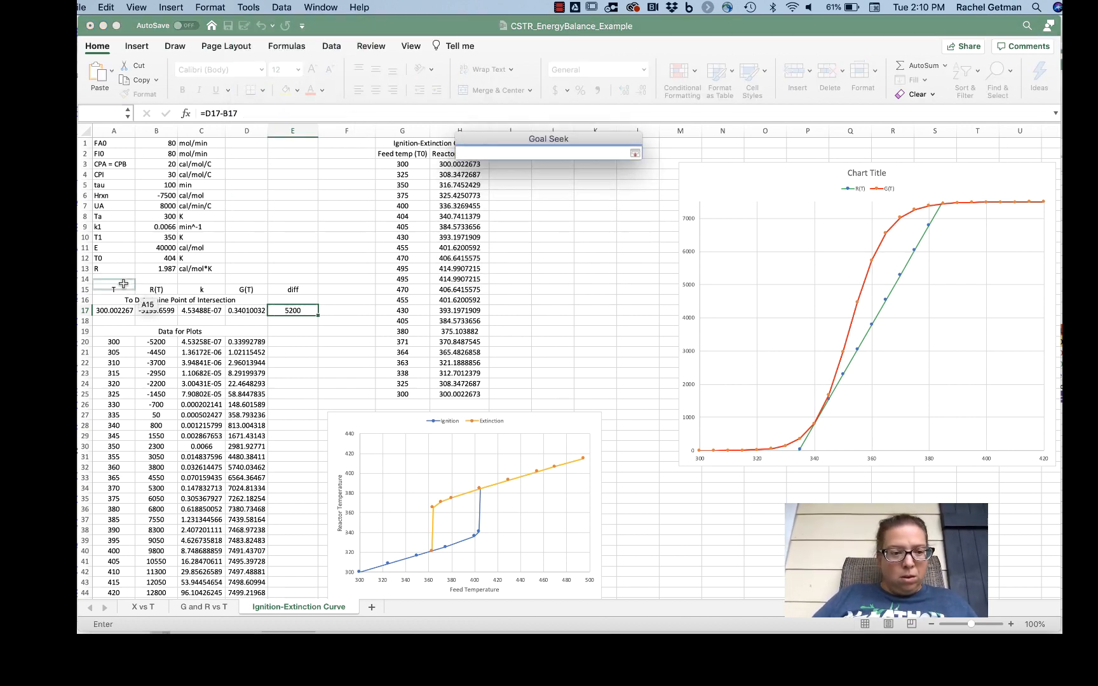
pyautogui.click(125, 307)
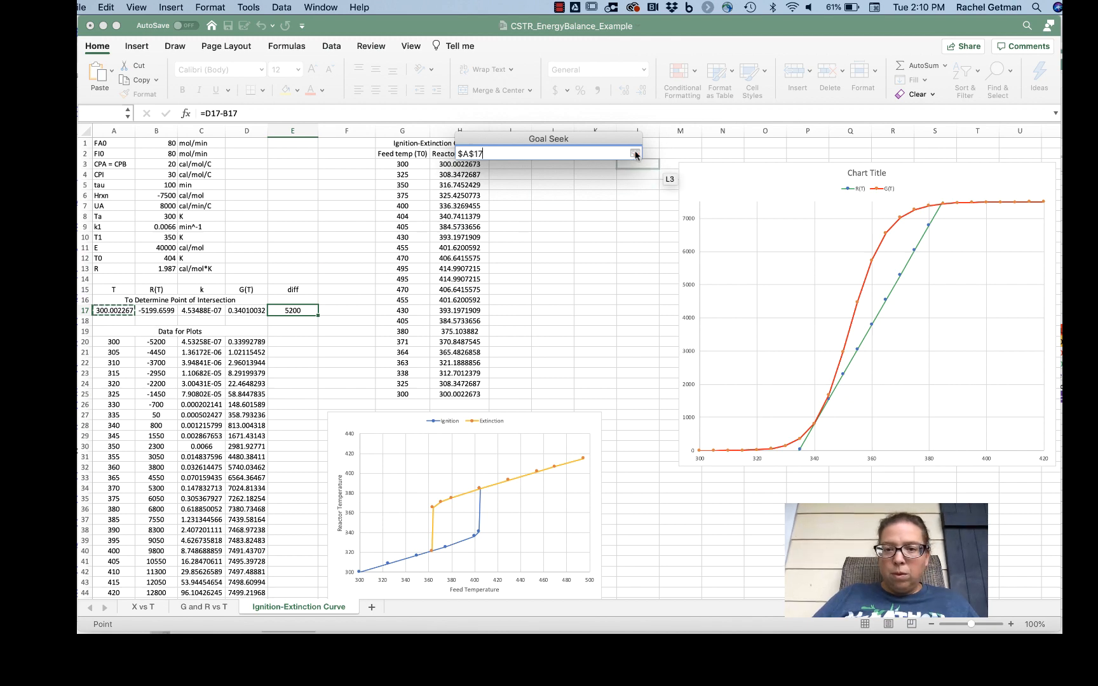
pyautogui.click(635, 154)
pyautogui.click(612, 249)
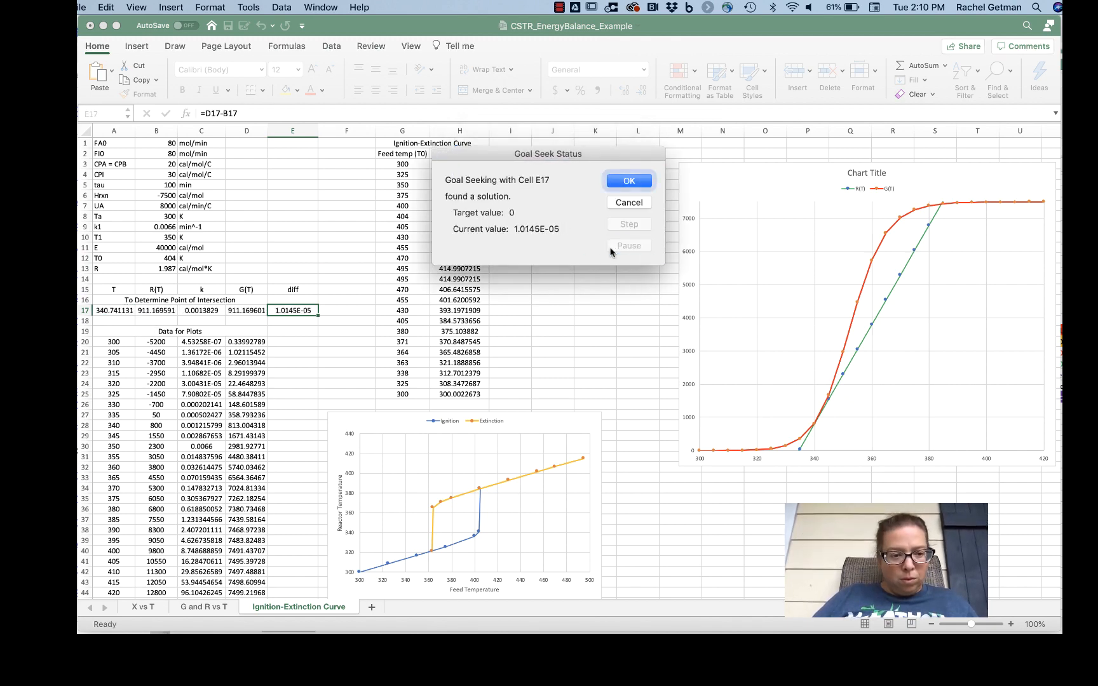
pyautogui.click(645, 182)
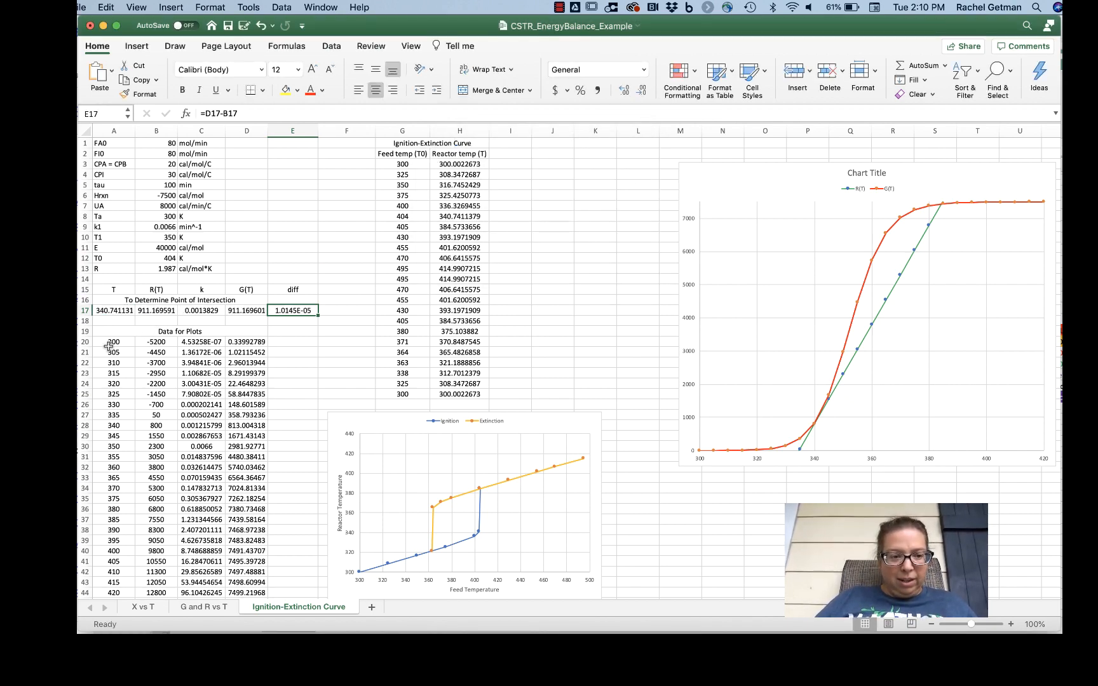
pyautogui.click(115, 310)
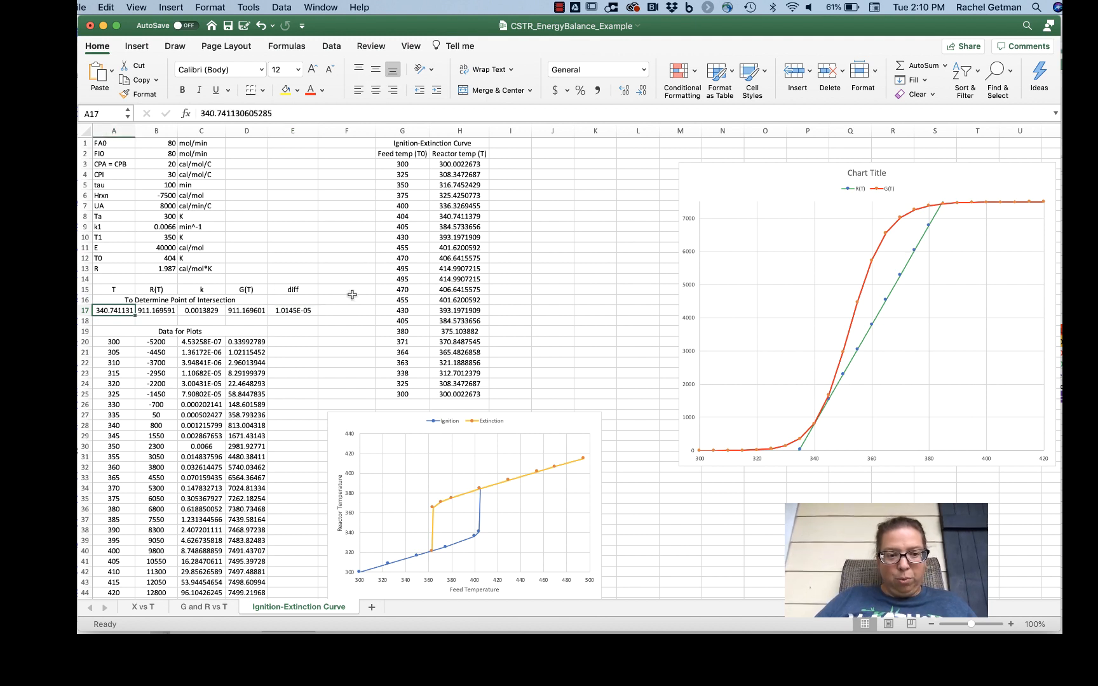
pyautogui.click(469, 219)
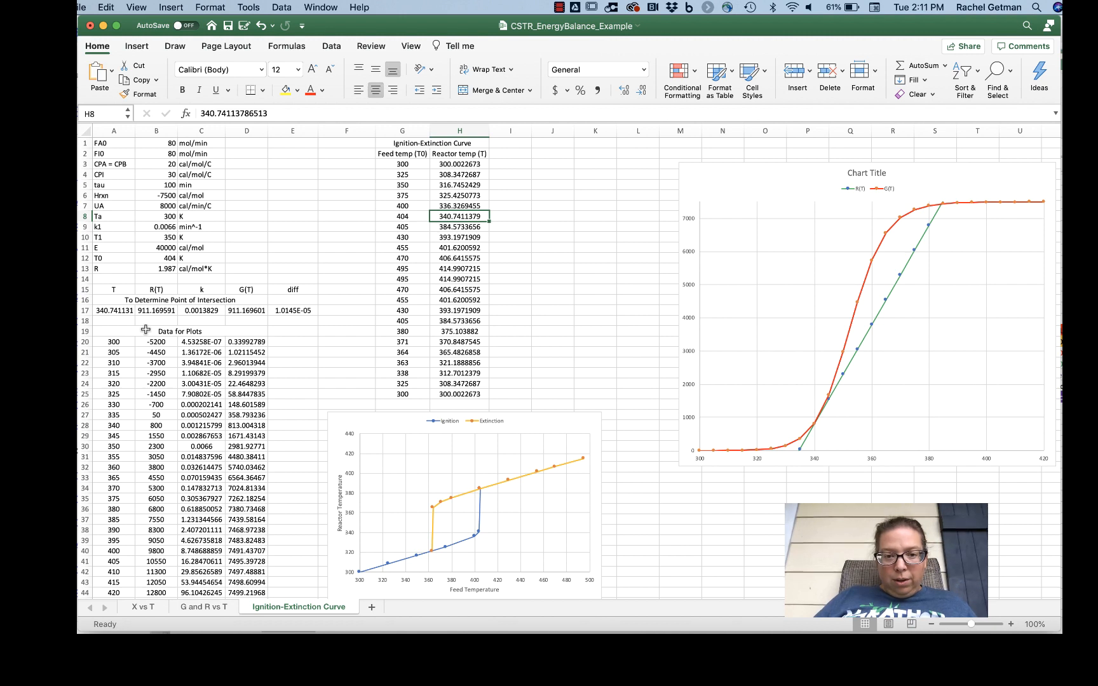
# Step: Set the feed temperature T0 in cell B12 to 405 K
pyautogui.click(158, 257)
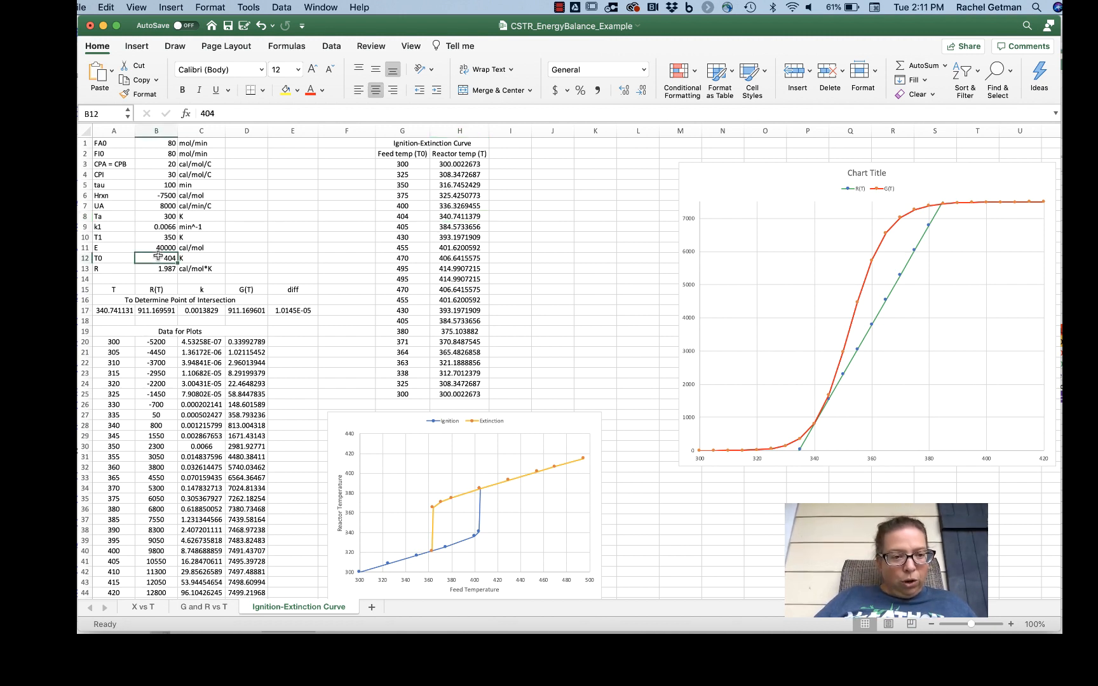
pyautogui.write('40')
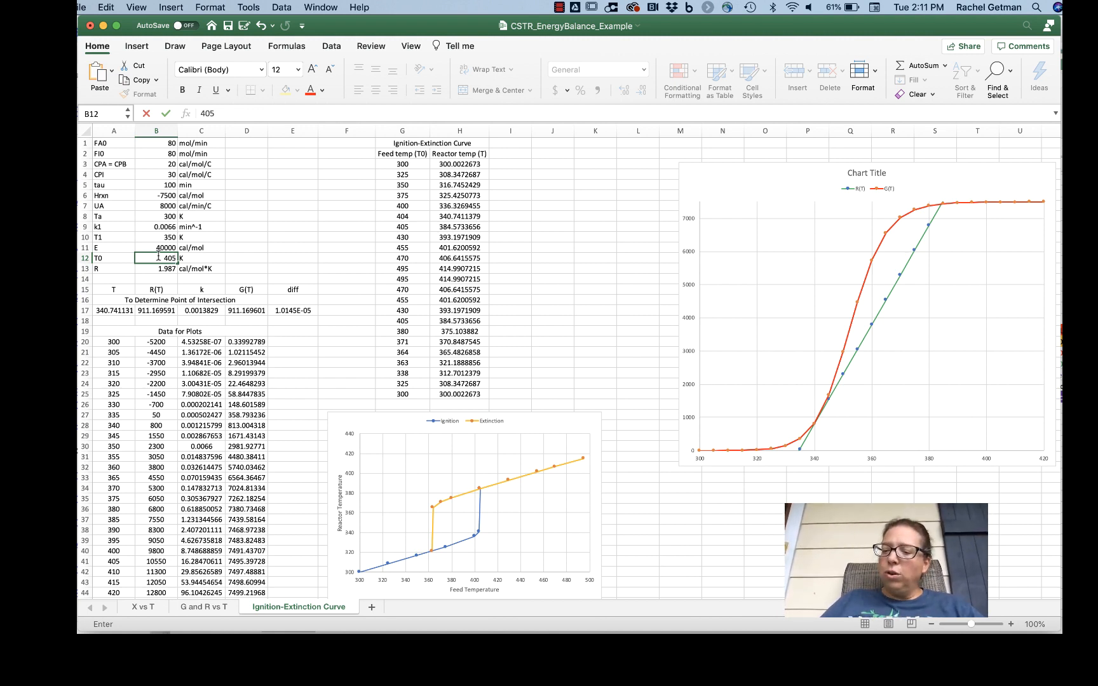
pyautogui.press('Return')
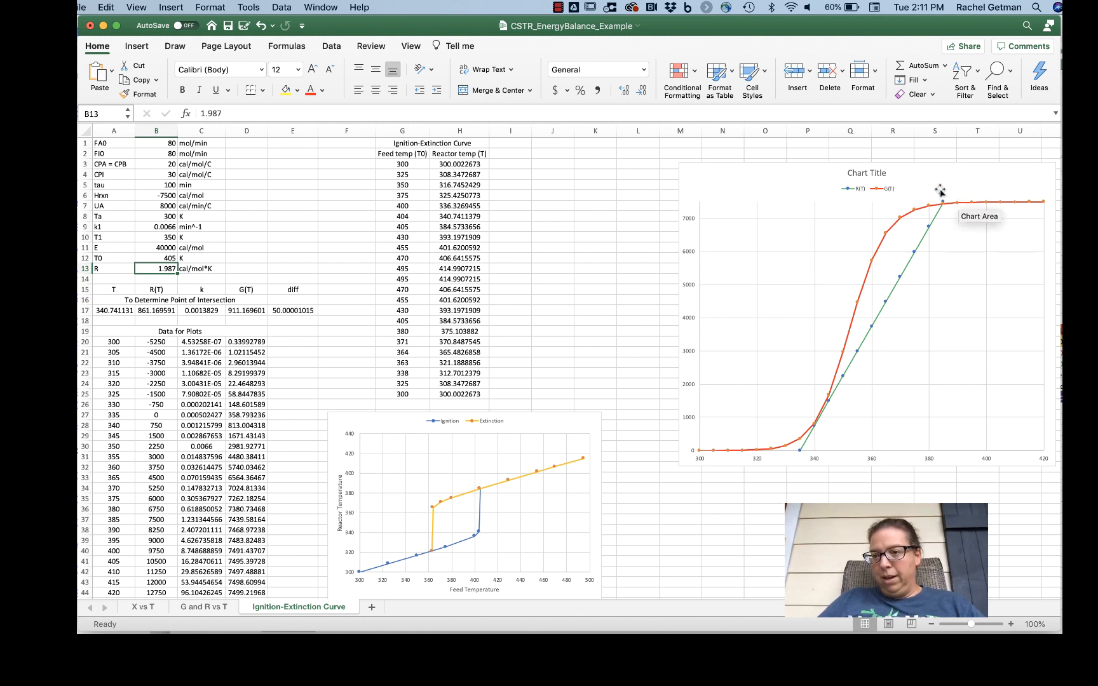
# Step: Solve the R(T)–G(T) intersection for the 405 K feed by Goal Seeking E17 to 0 with A17 as the changing cell
pyautogui.click(112, 310)
pyautogui.click(289, 310)
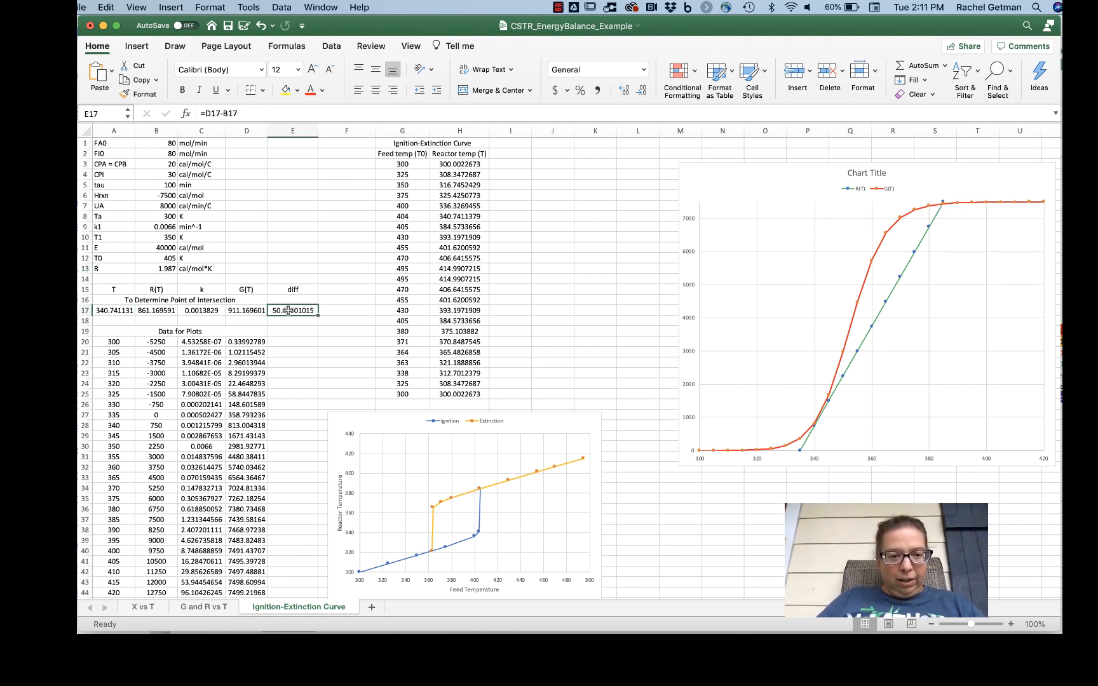
pyautogui.click(256, 7)
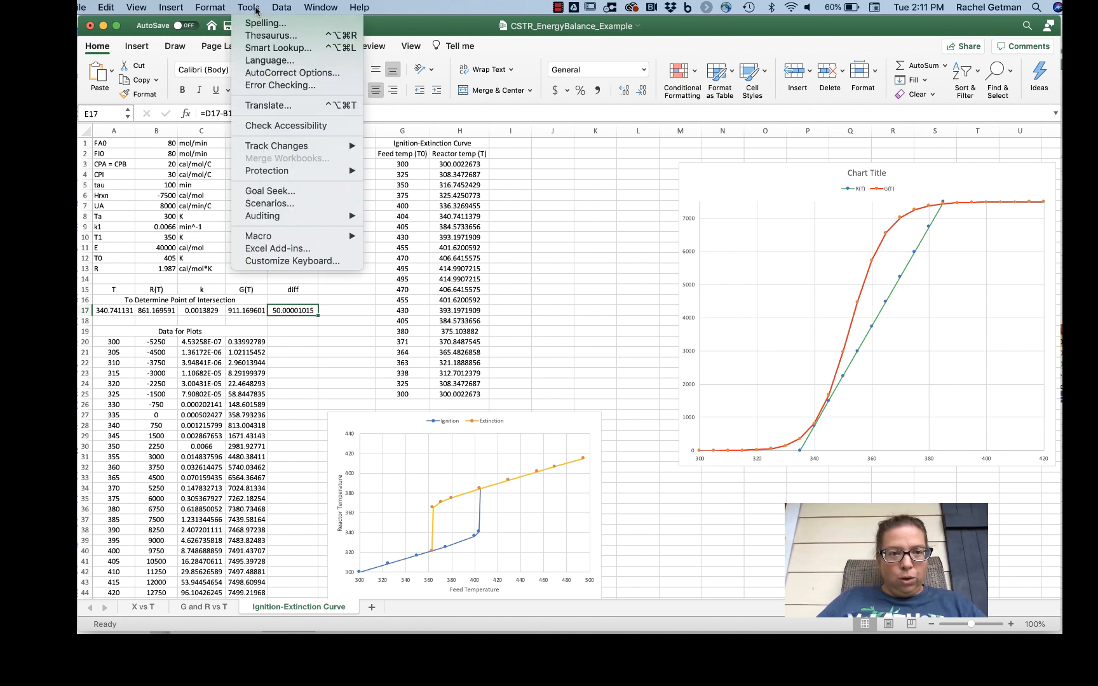
pyautogui.click(270, 190)
pyautogui.click(569, 202)
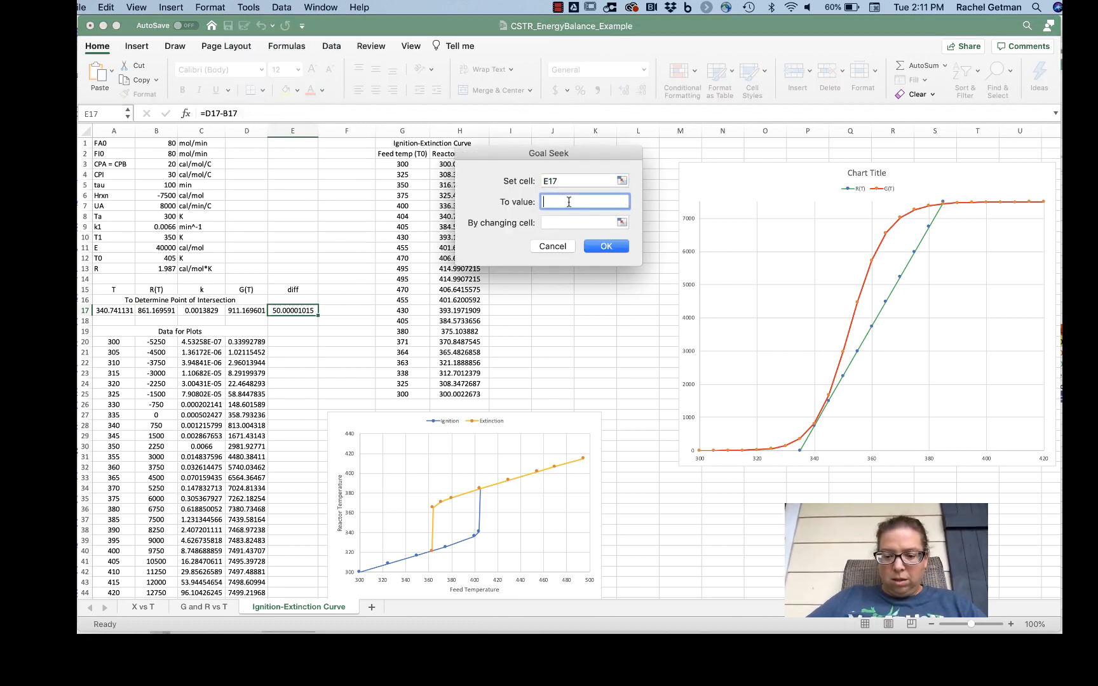
pyautogui.write('0')
pyautogui.click(621, 223)
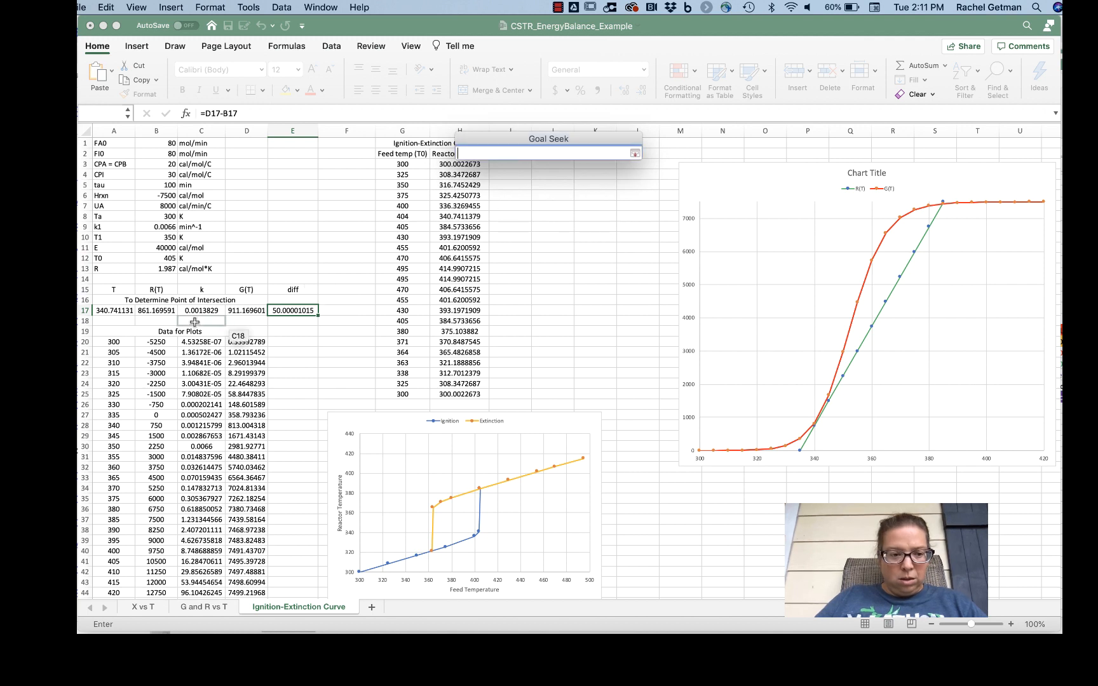
pyautogui.click(113, 310)
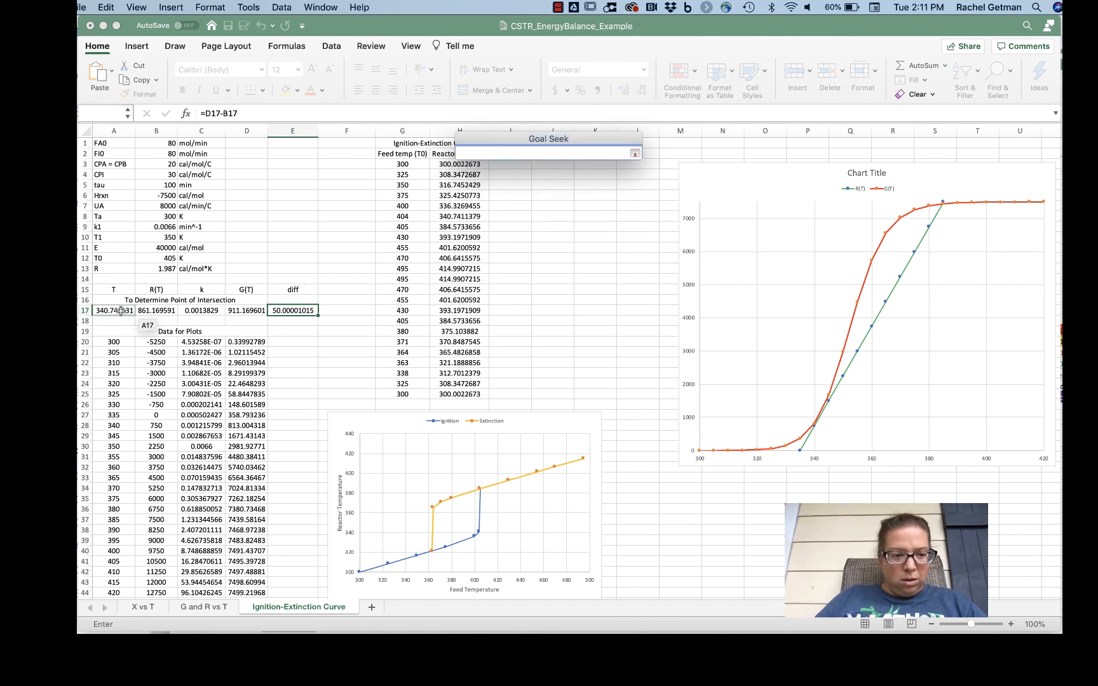
pyautogui.click(635, 153)
pyautogui.click(605, 247)
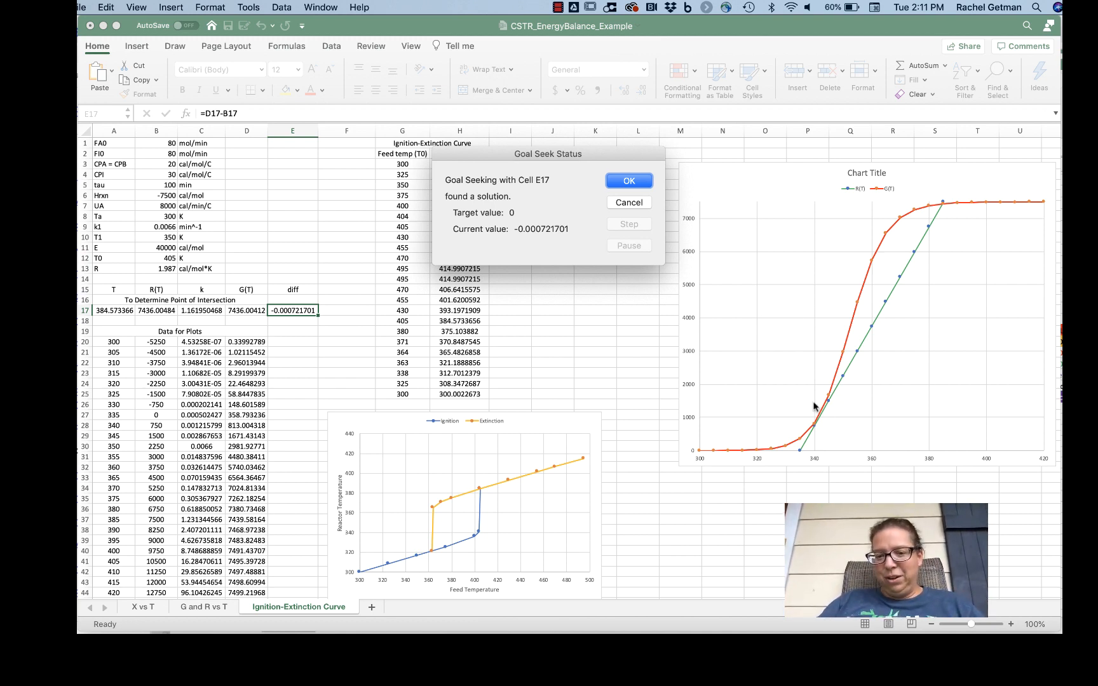
pyautogui.click(647, 183)
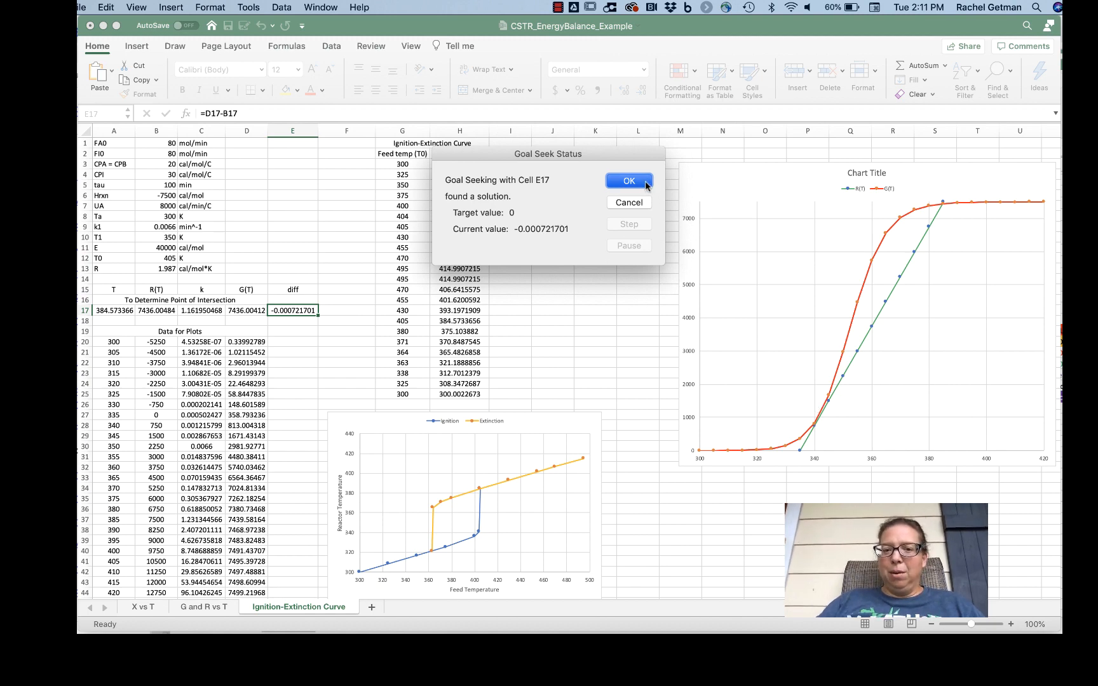
pyautogui.moveTo(938, 207)
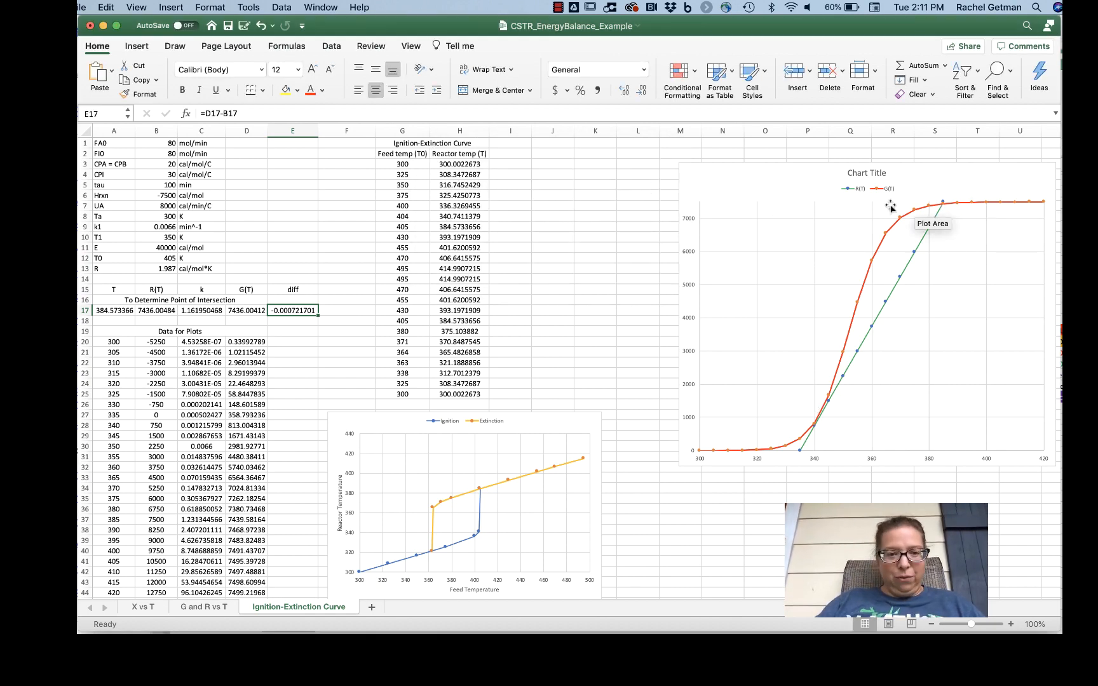
# Step: Copy the solved reactor temperature from A17 and paste it as values only into H9, beside the 405 K feed temperature
pyautogui.click(470, 227)
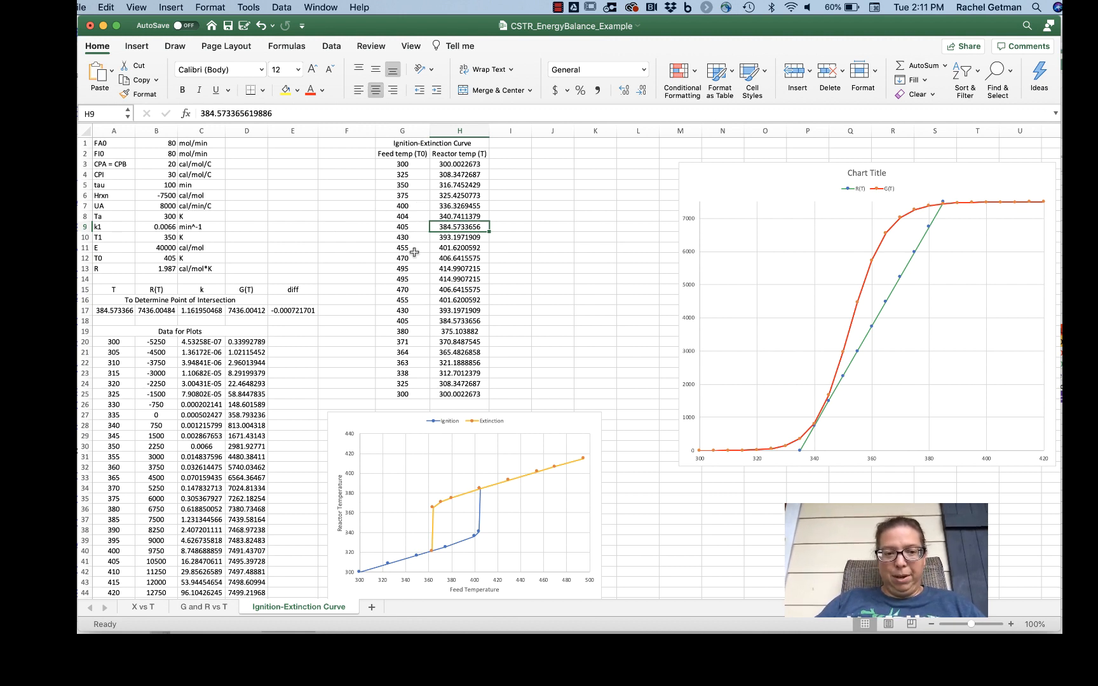
pyautogui.click(127, 311)
pyautogui.press('super+c')
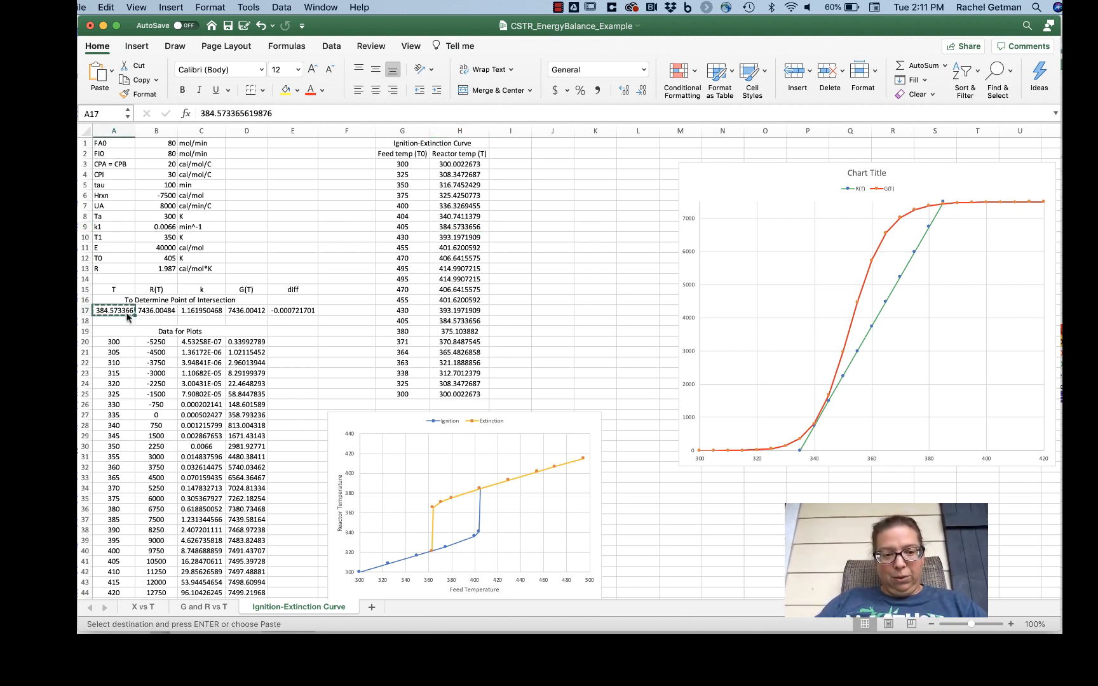
pyautogui.click(471, 227)
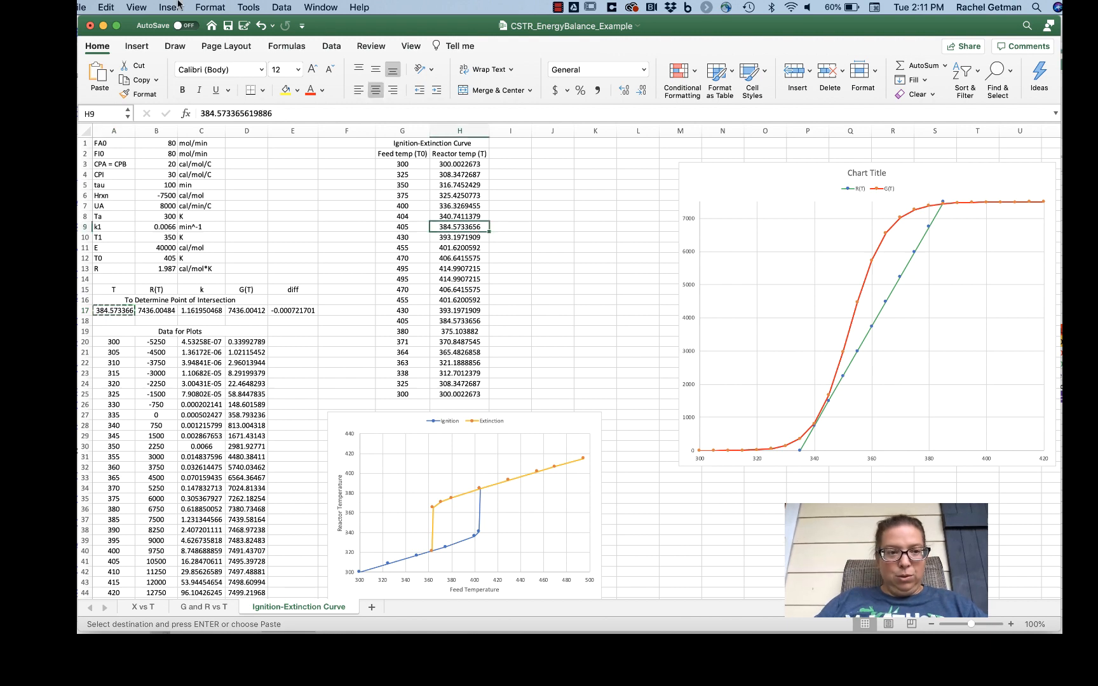
pyautogui.click(106, 7)
pyautogui.click(122, 103)
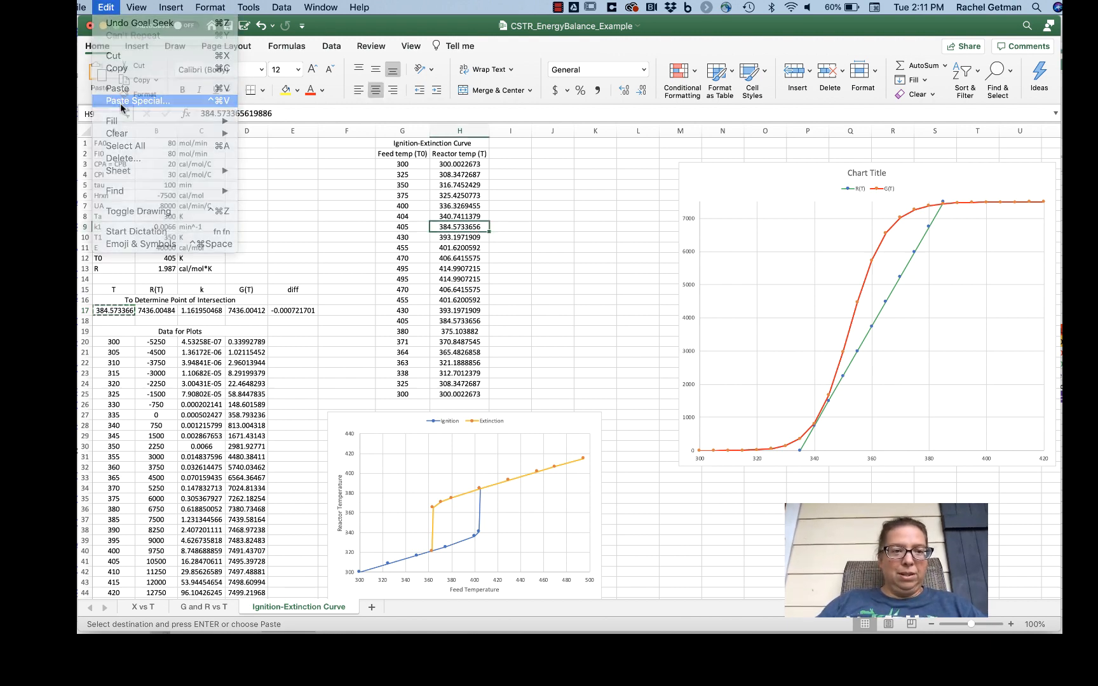
pyautogui.click(445, 185)
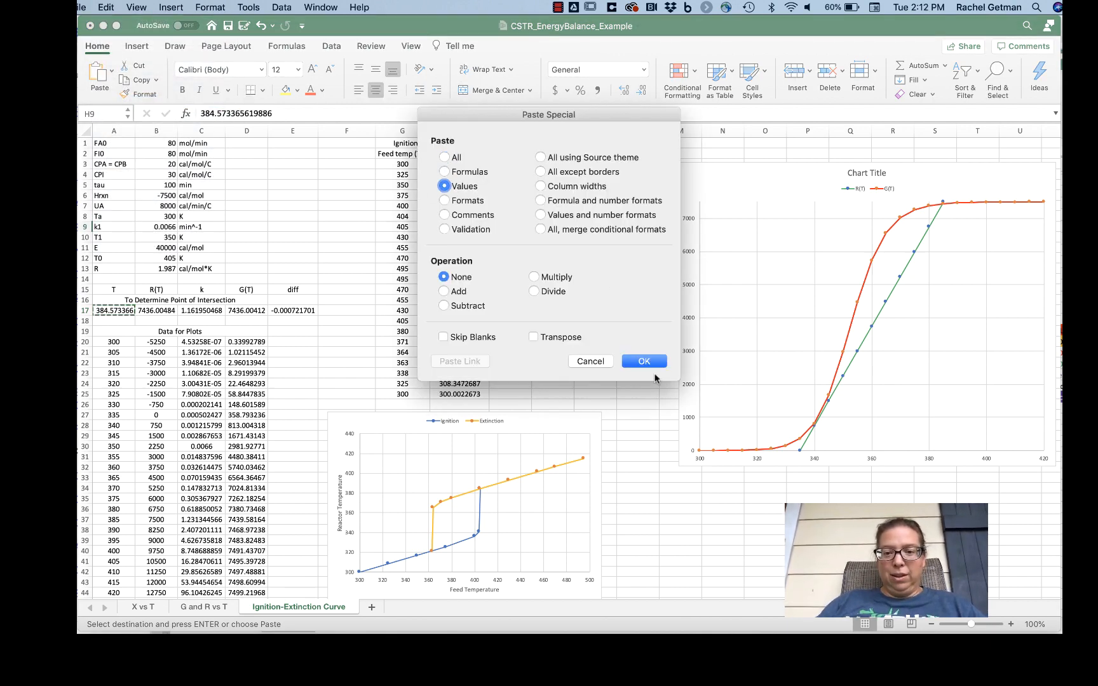
pyautogui.click(643, 361)
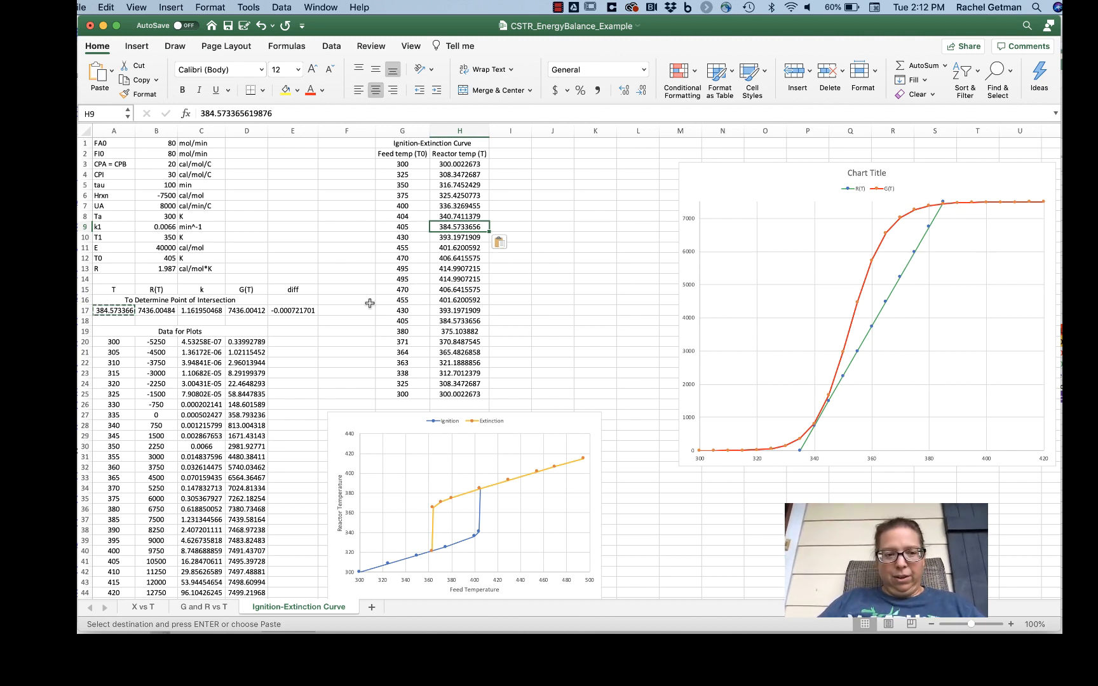
# Step: Set the feed temperature T0 in cell B12 to 430 K
pyautogui.click(172, 258)
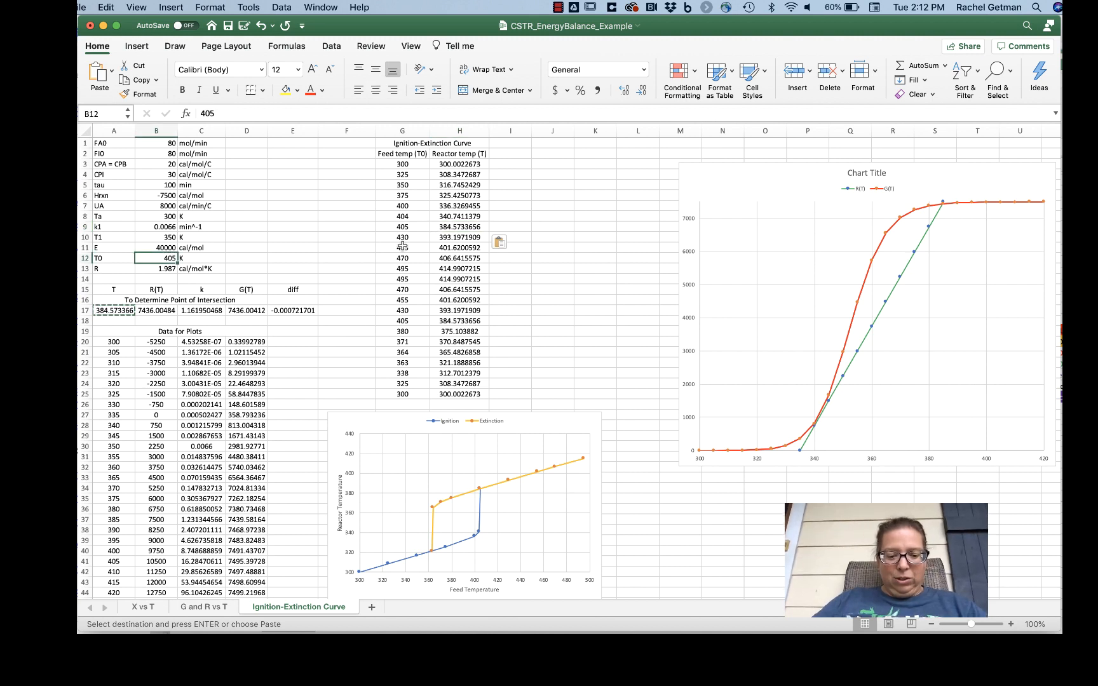
pyautogui.write('430')
pyautogui.press('Return')
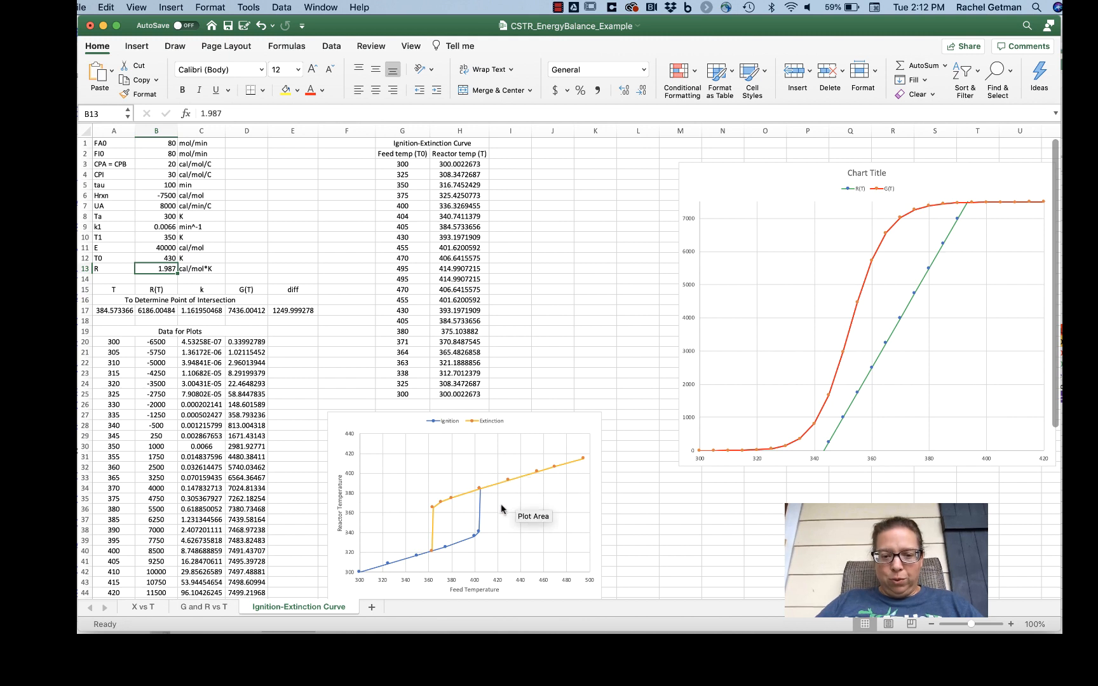
# Step: Examine the jump in the Ignition series between feed temperatures 404 and 405 K against the R(T) and G(T) curves
pyautogui.click(480, 516)
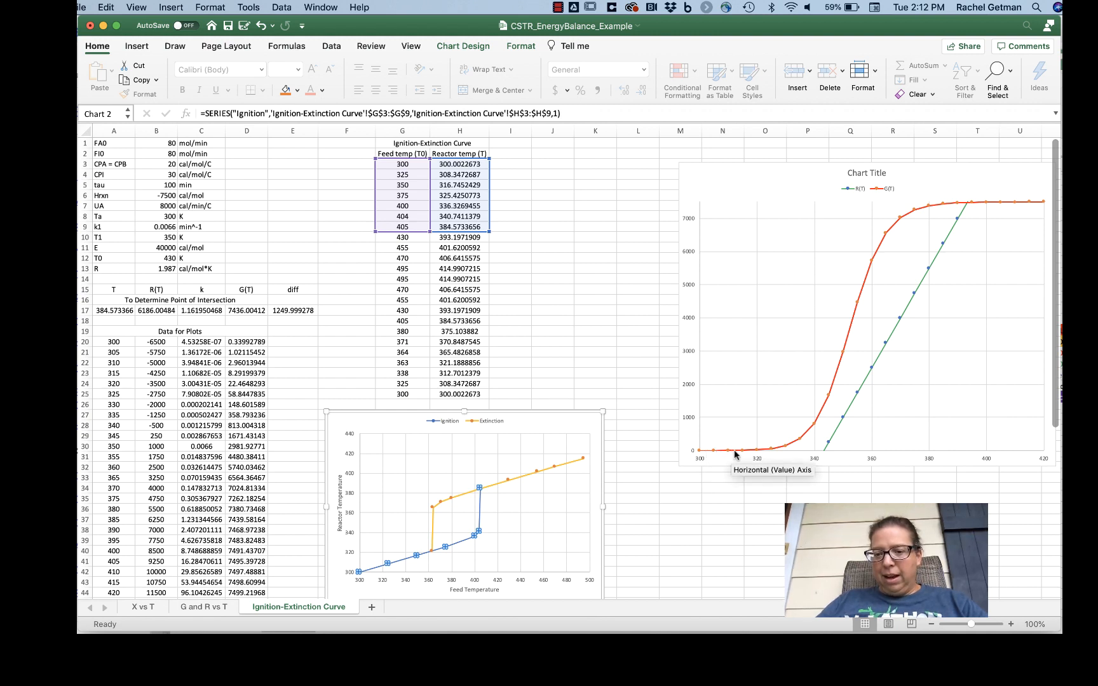
pyautogui.moveTo(747, 453)
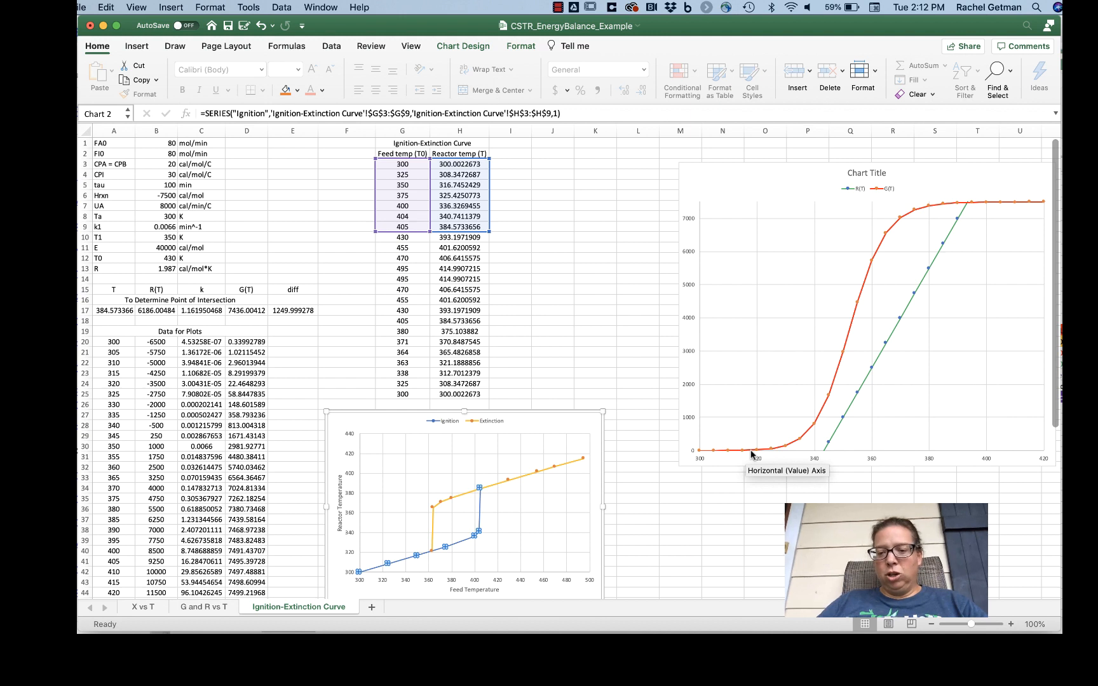
pyautogui.moveTo(712, 451)
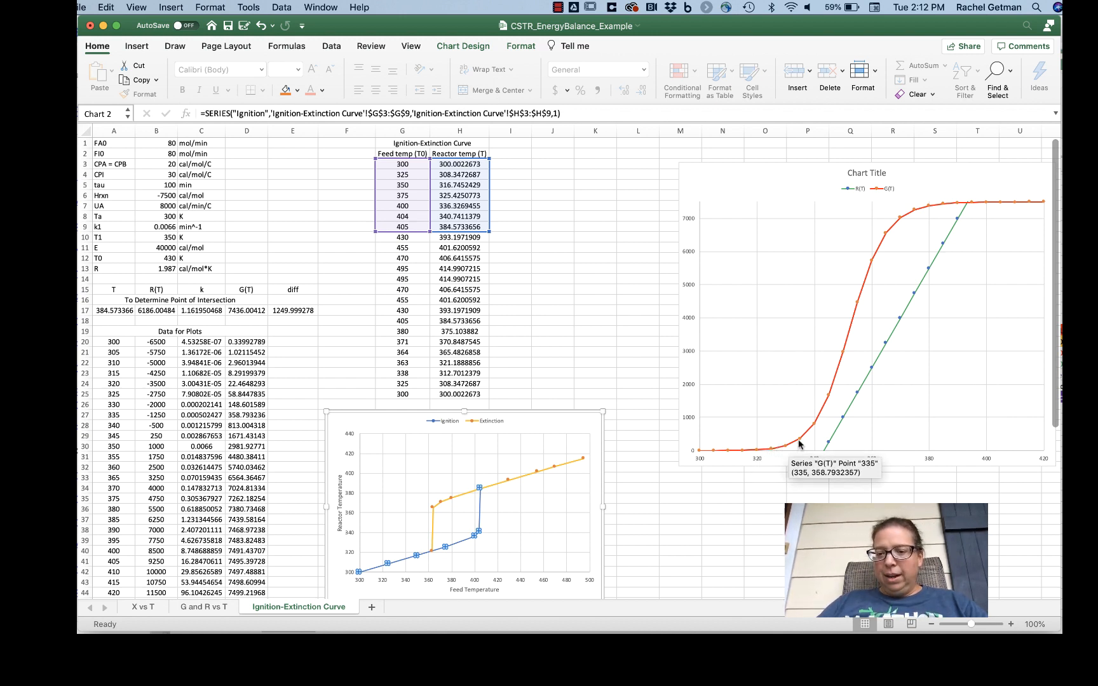
pyautogui.moveTo(814, 431)
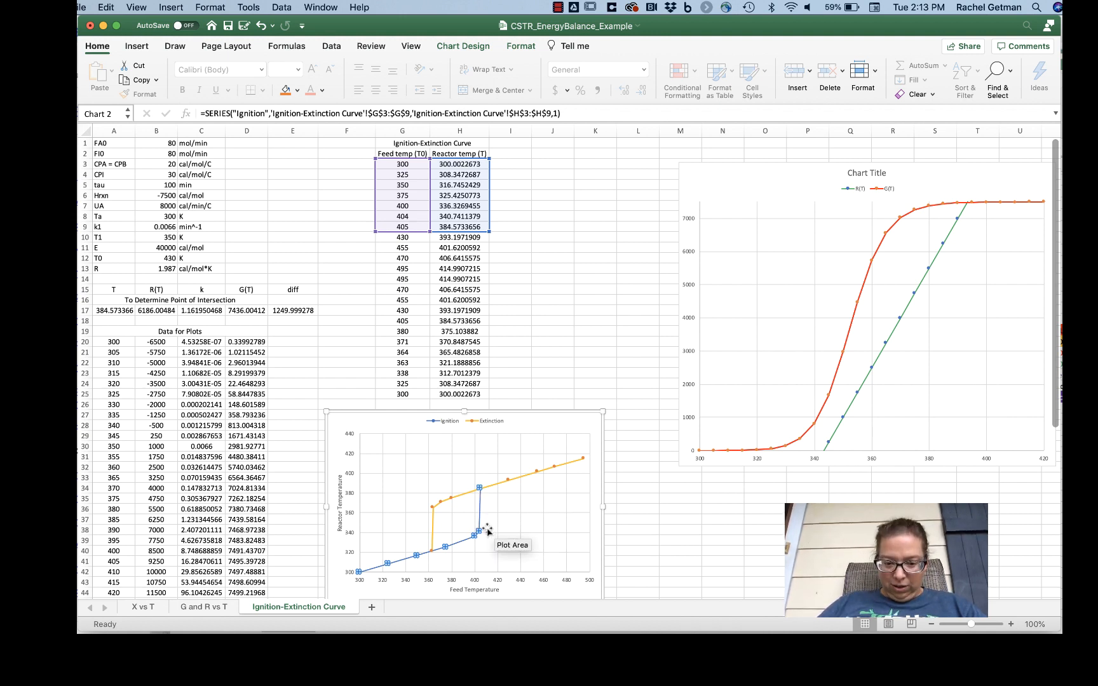
pyautogui.moveTo(480, 532)
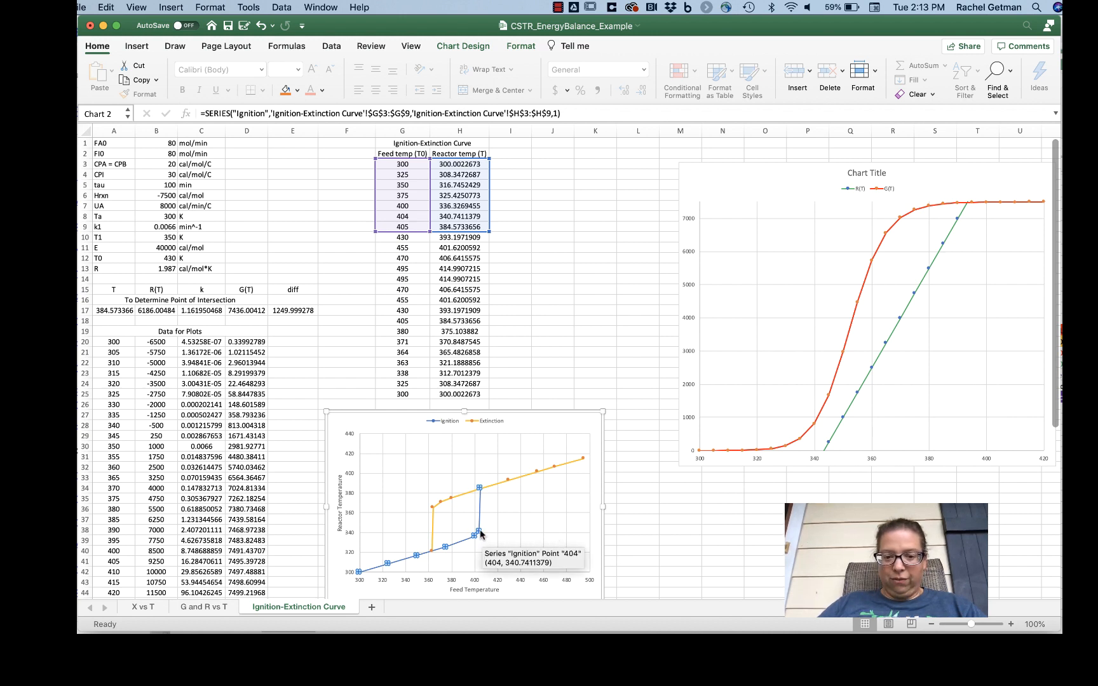
pyautogui.moveTo(484, 492)
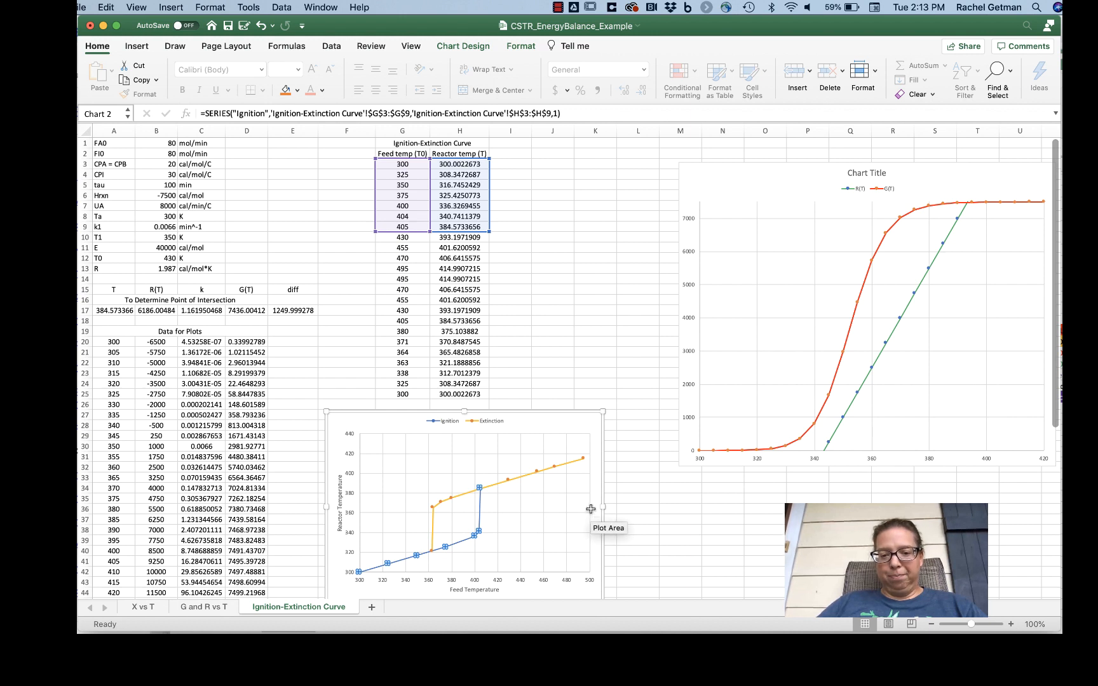
pyautogui.click(709, 527)
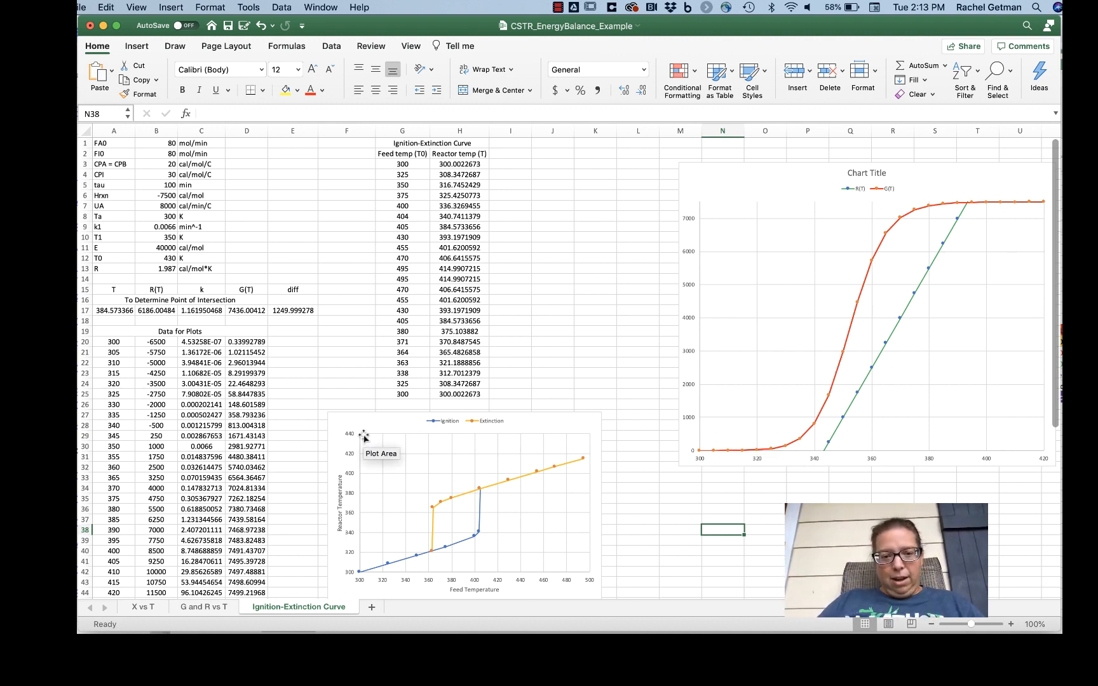
# Step: Set the feed temperature T0 in cell B12 to 495 K and check the matching extinction reactor temperature in H14
pyautogui.click(141, 257)
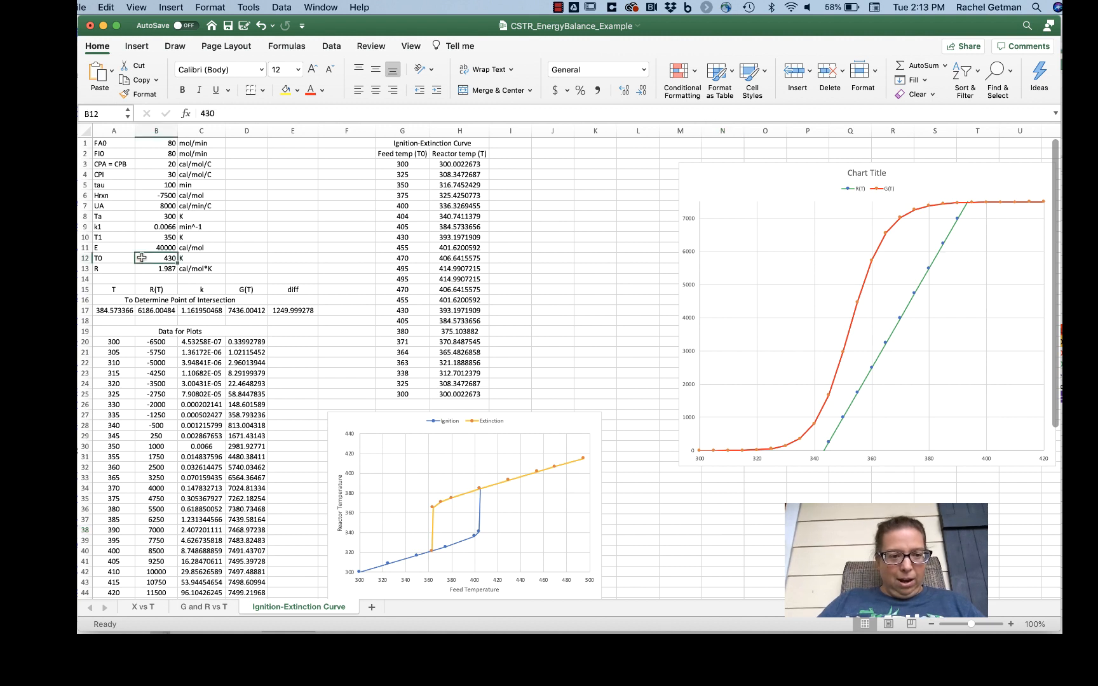
pyautogui.write('495')
pyautogui.press('Return')
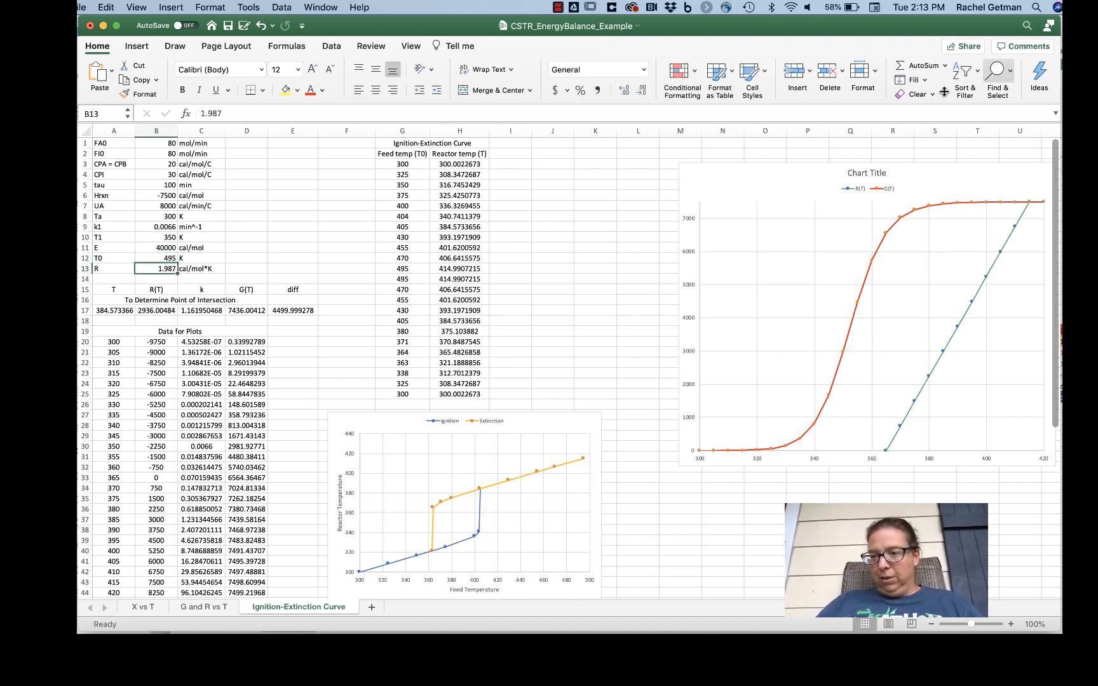
pyautogui.moveTo(1033, 205)
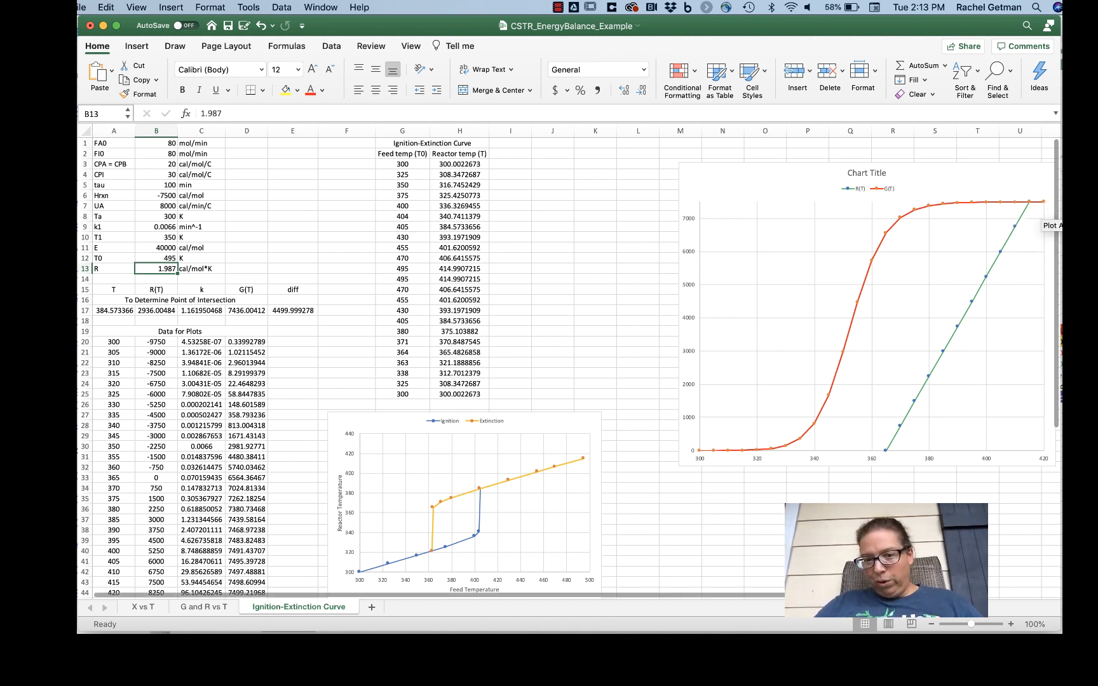
pyautogui.click(461, 279)
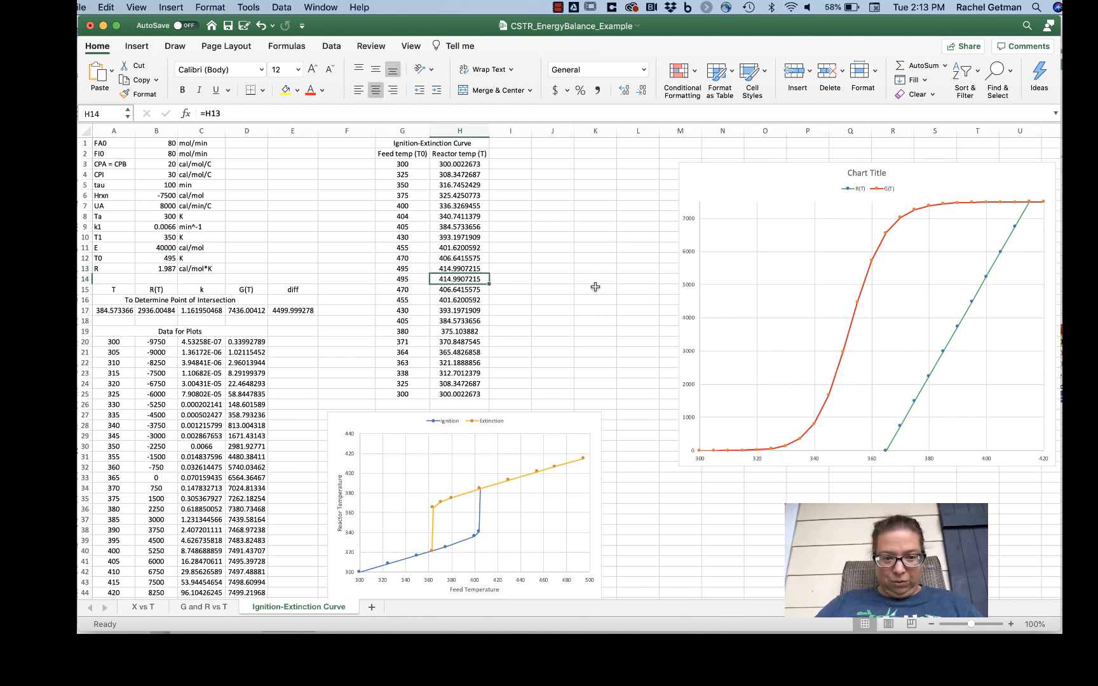
# Step: Lower the feed temperature T0 in B12 successively to 470, 455 and 430 K to follow the extinction branch
pyautogui.click(173, 258)
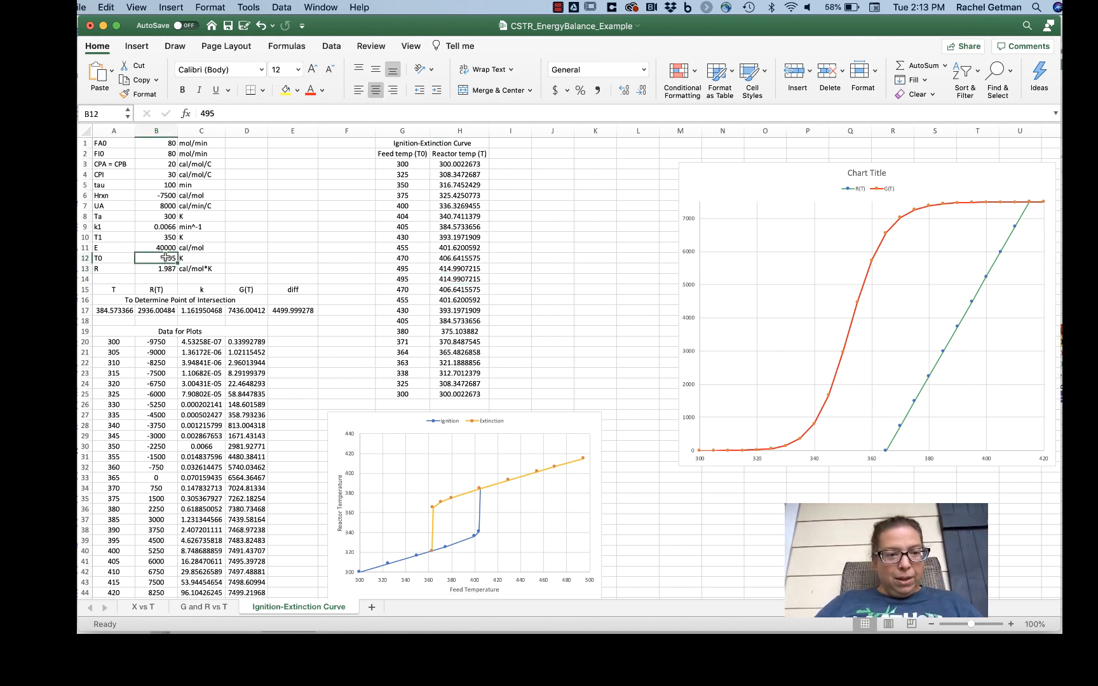
pyautogui.write('4')
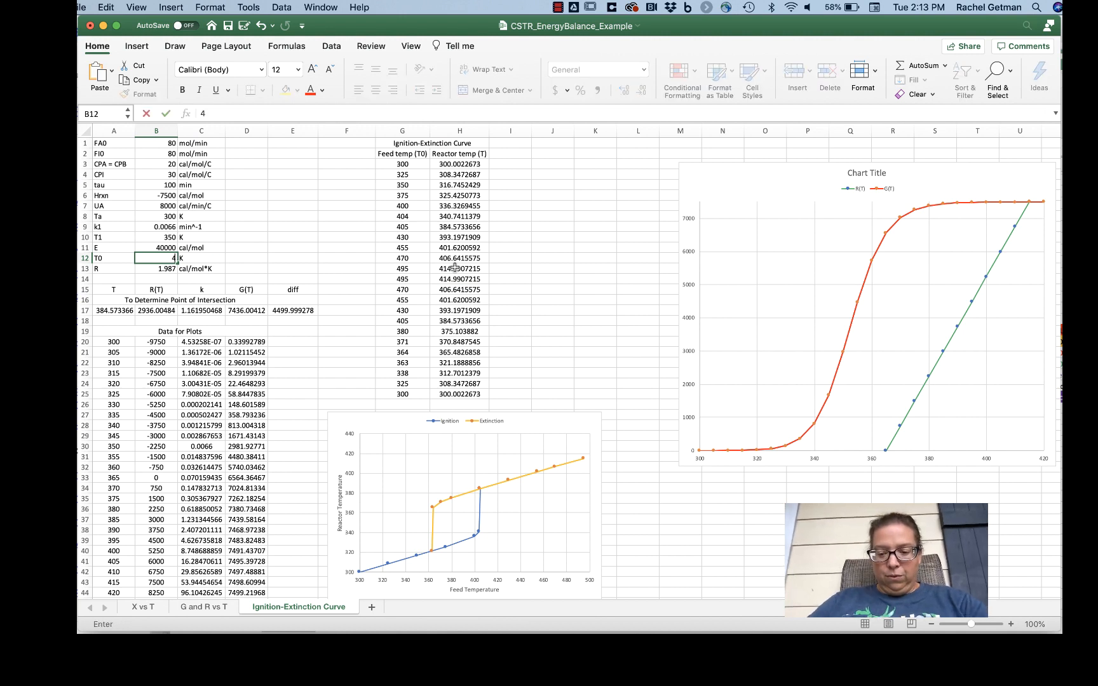
pyautogui.write('70')
pyautogui.press('Return')
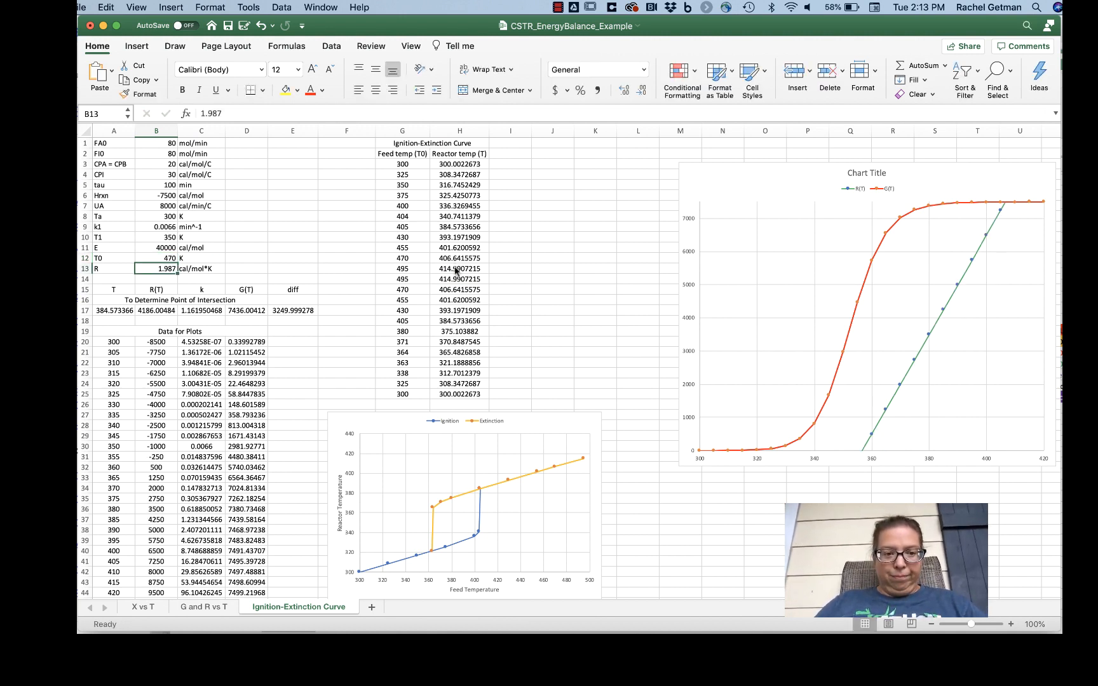
pyautogui.press('Up')
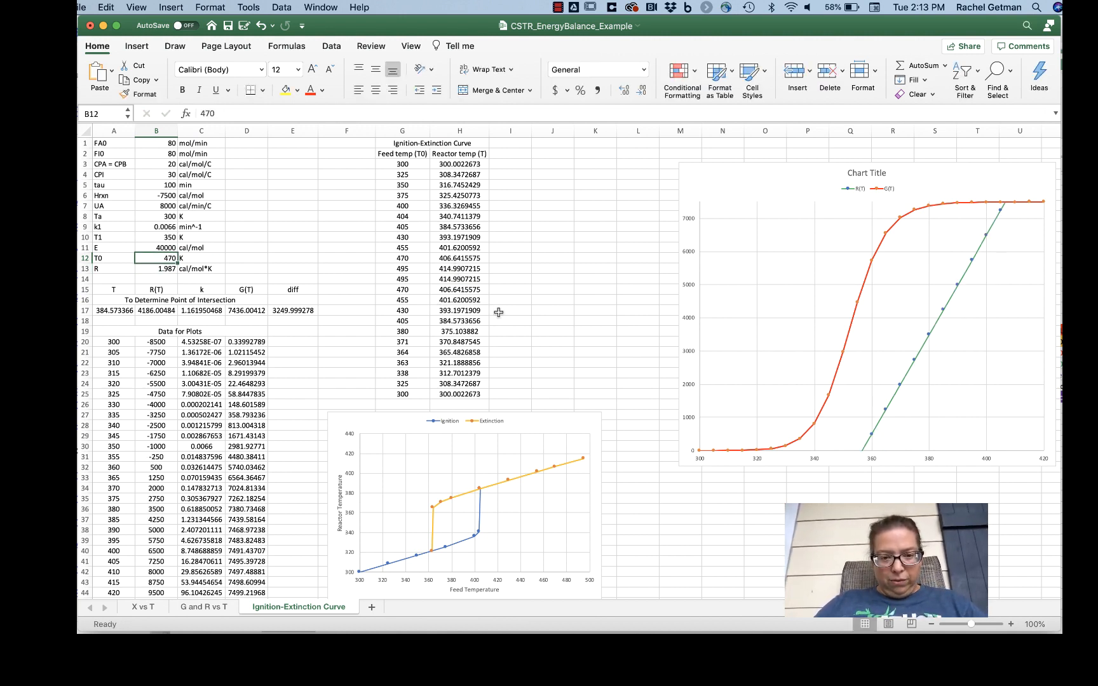
pyautogui.write('455')
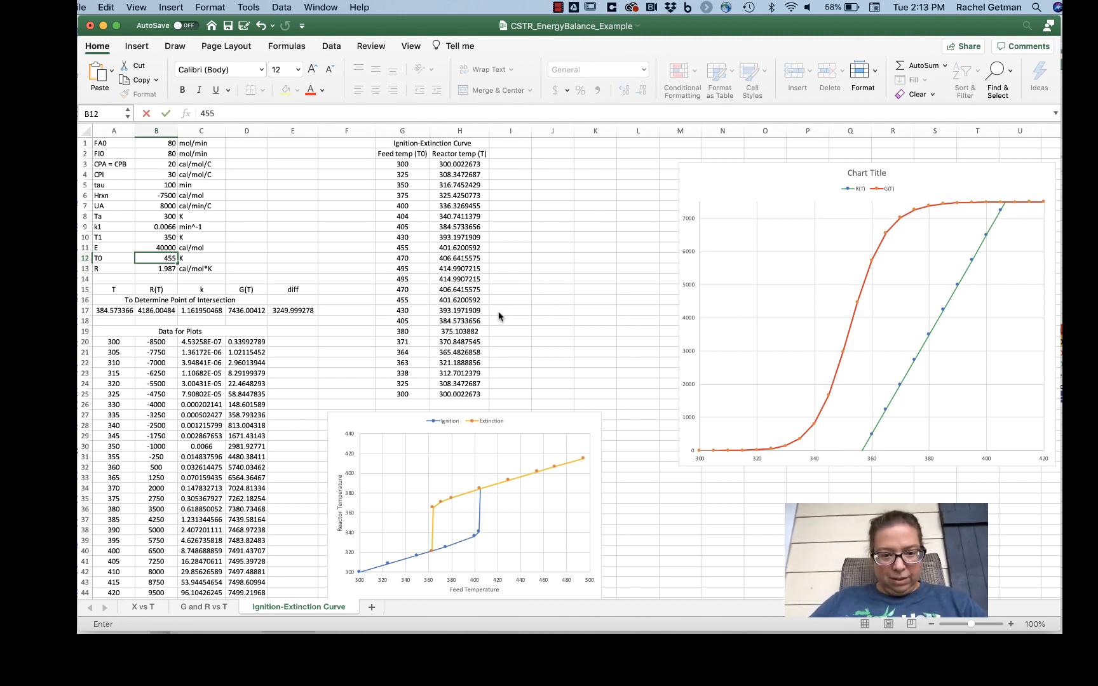
pyautogui.press('Return')
pyautogui.press('Up')
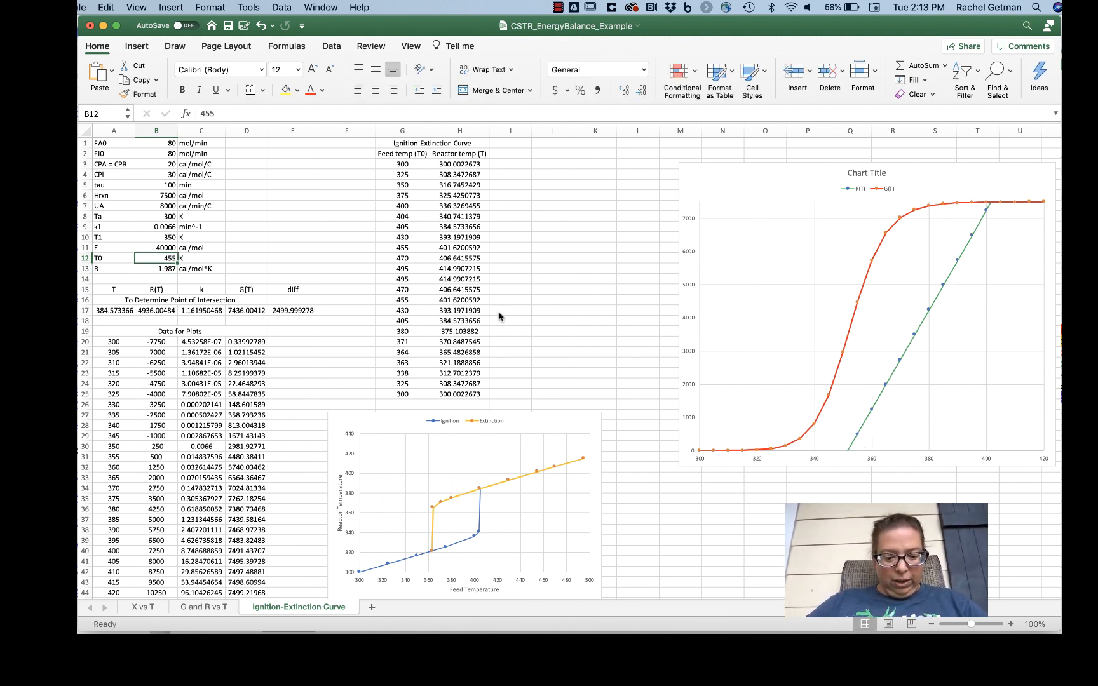
pyautogui.write('430')
pyautogui.press('Return')
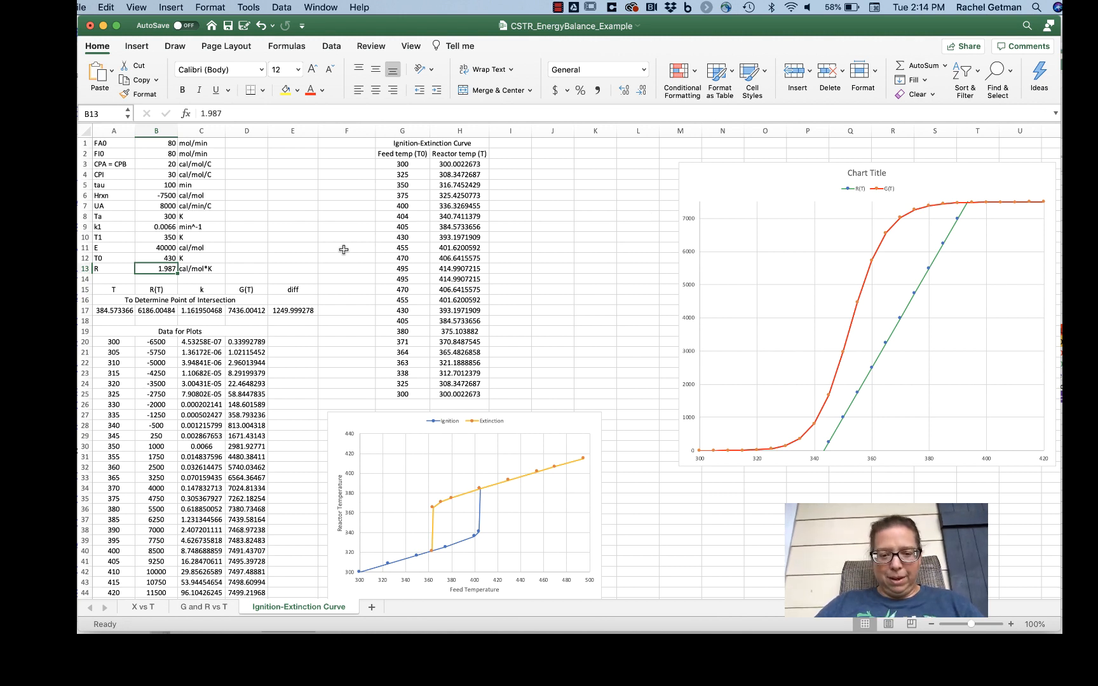
# Step: Continue lowering the feed temperature T0 in B12 to 405 K and on to 380 K
pyautogui.moveTo(565, 469)
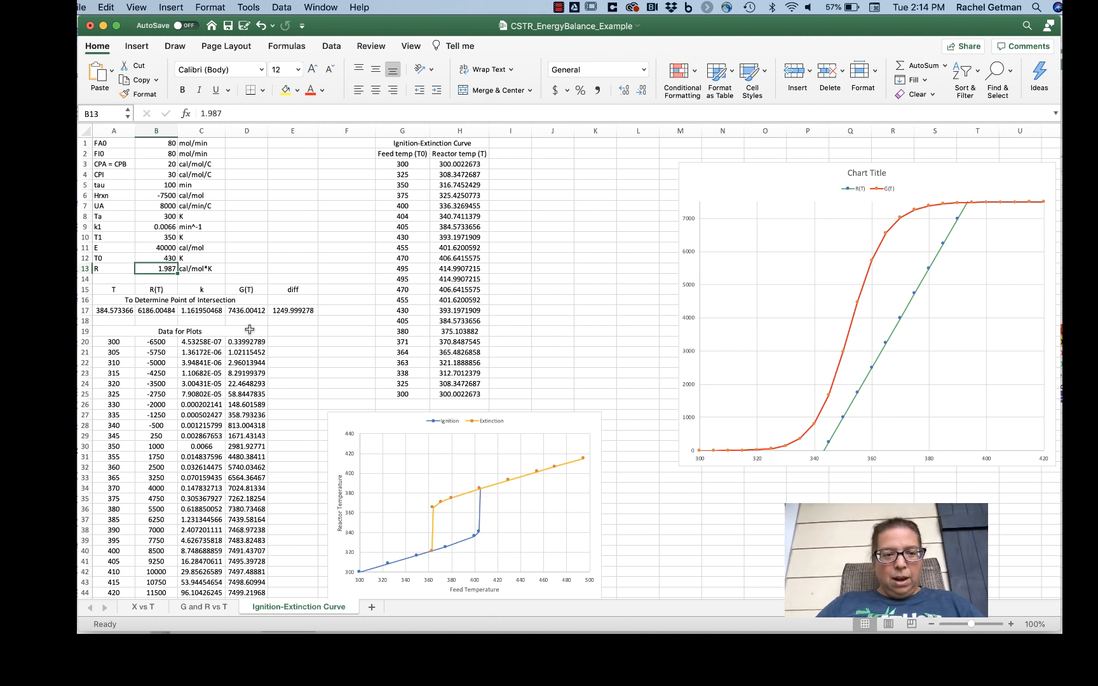
pyautogui.press('Up')
pyautogui.press('Up')
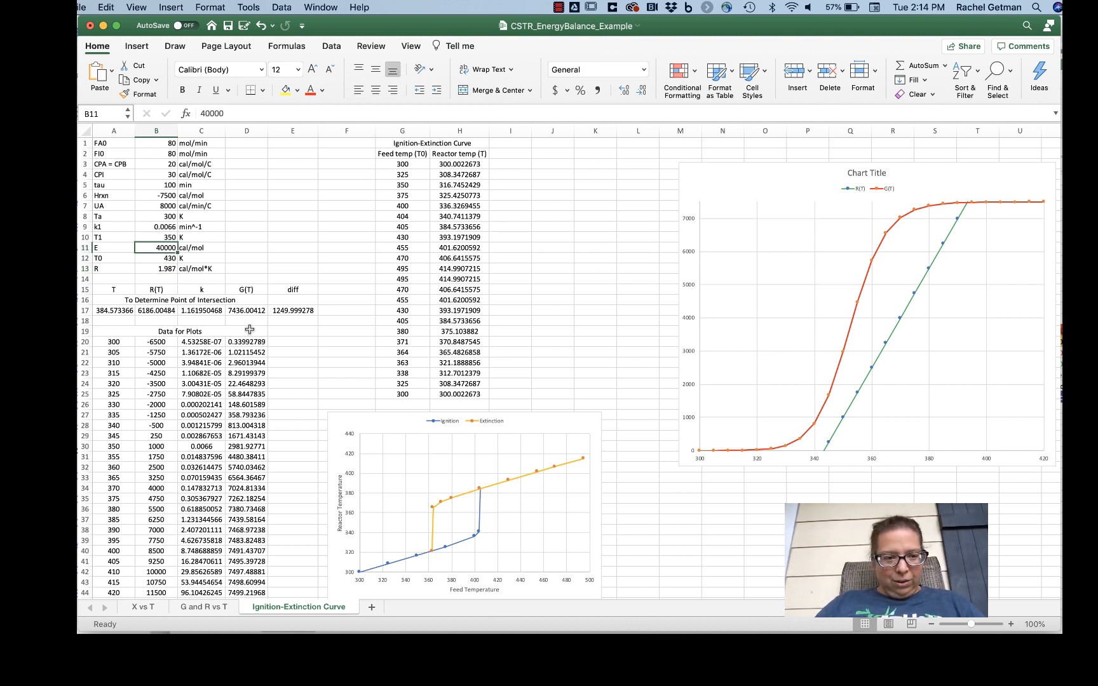
pyautogui.press('Down')
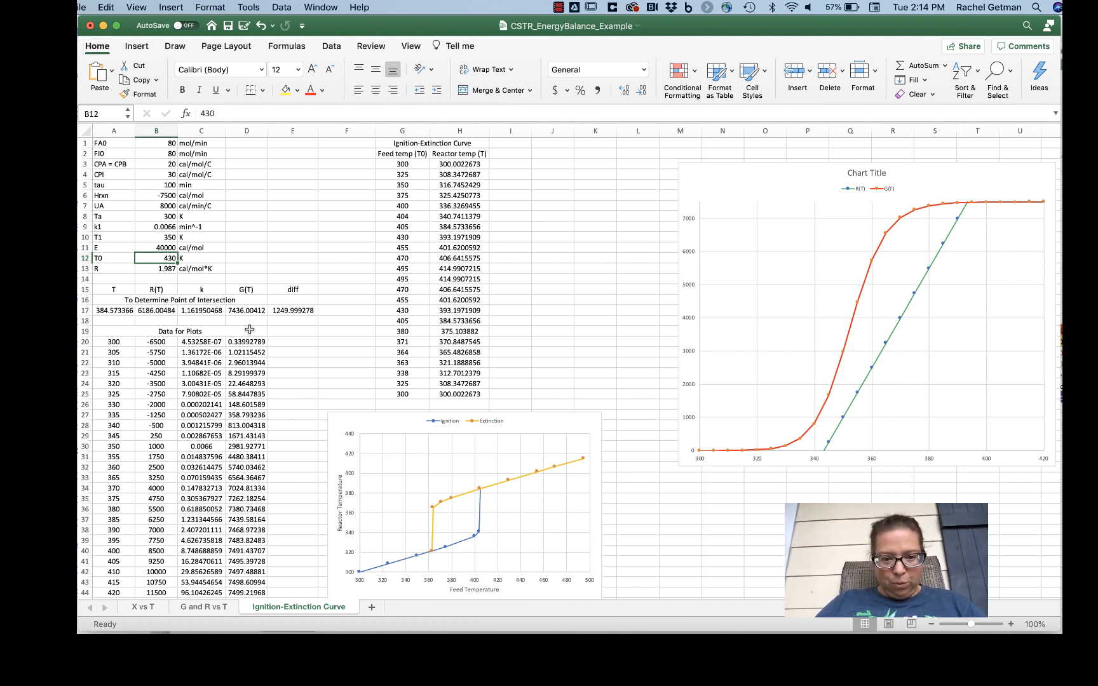
pyautogui.write('4')
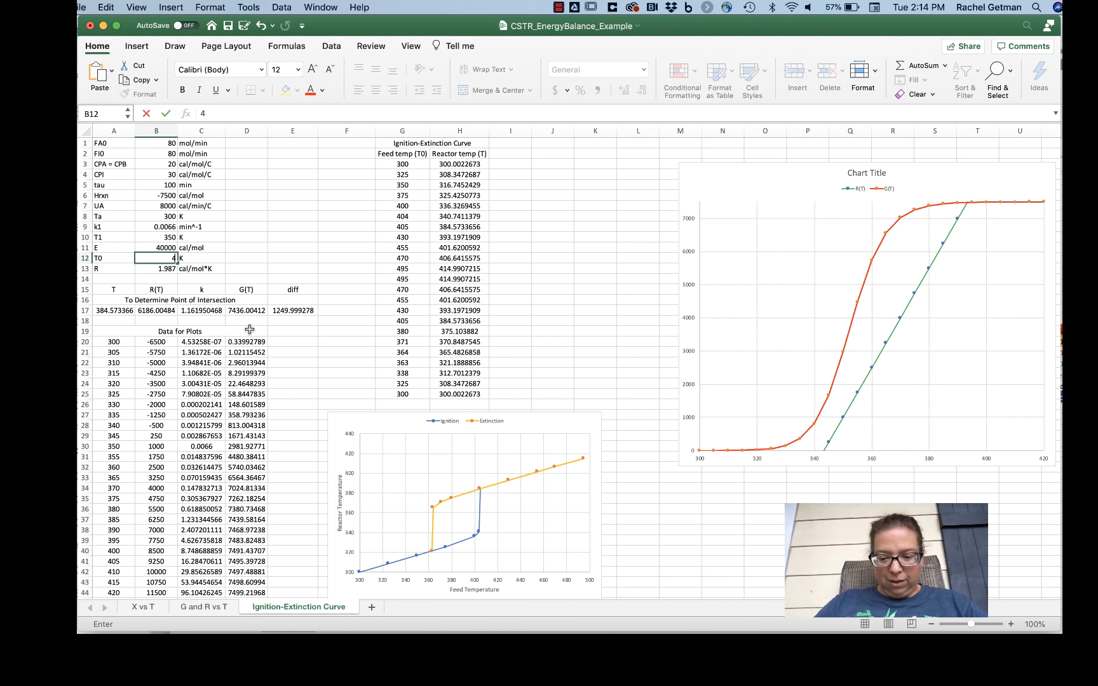
pyautogui.write('05')
pyautogui.press('Return')
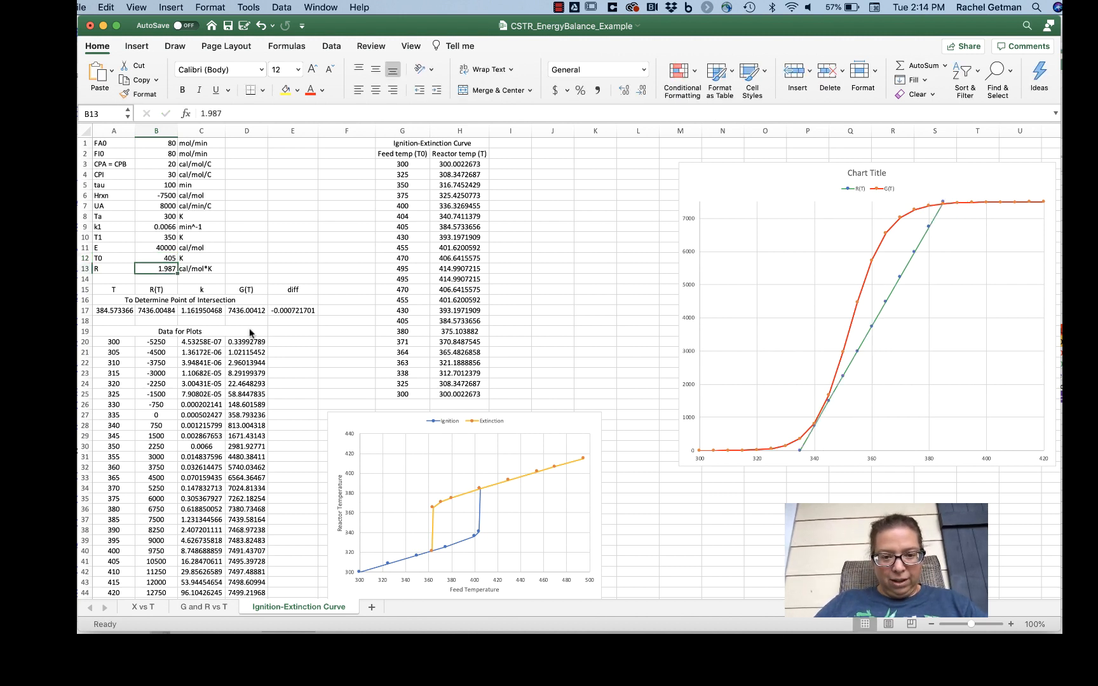
pyautogui.press('Up')
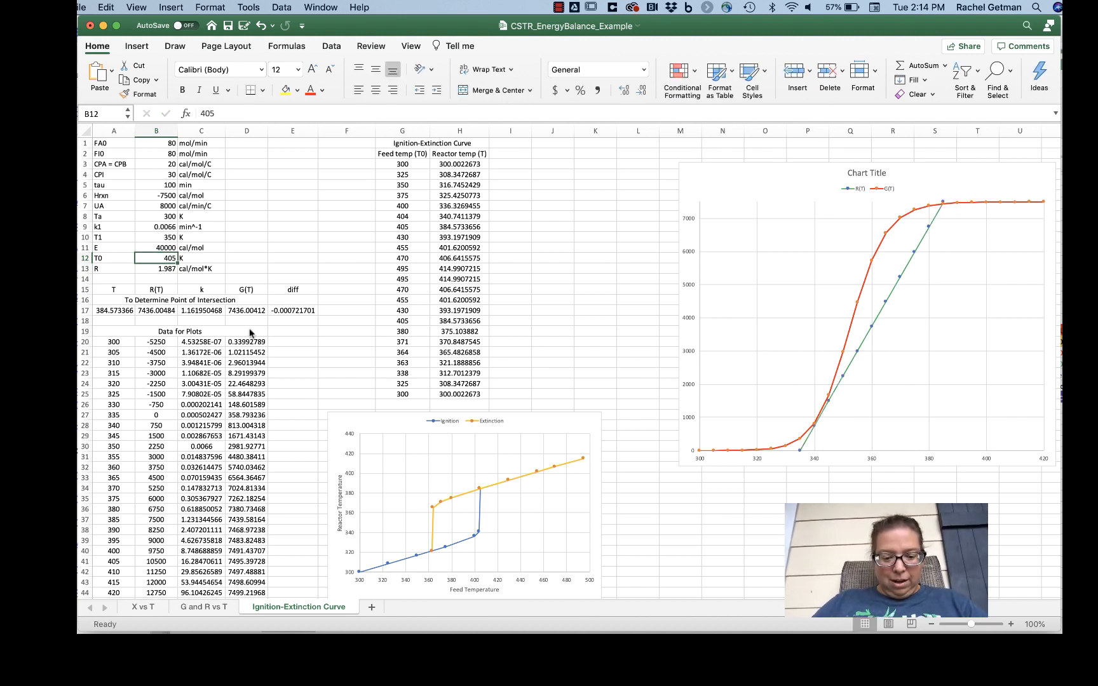
pyautogui.write('380')
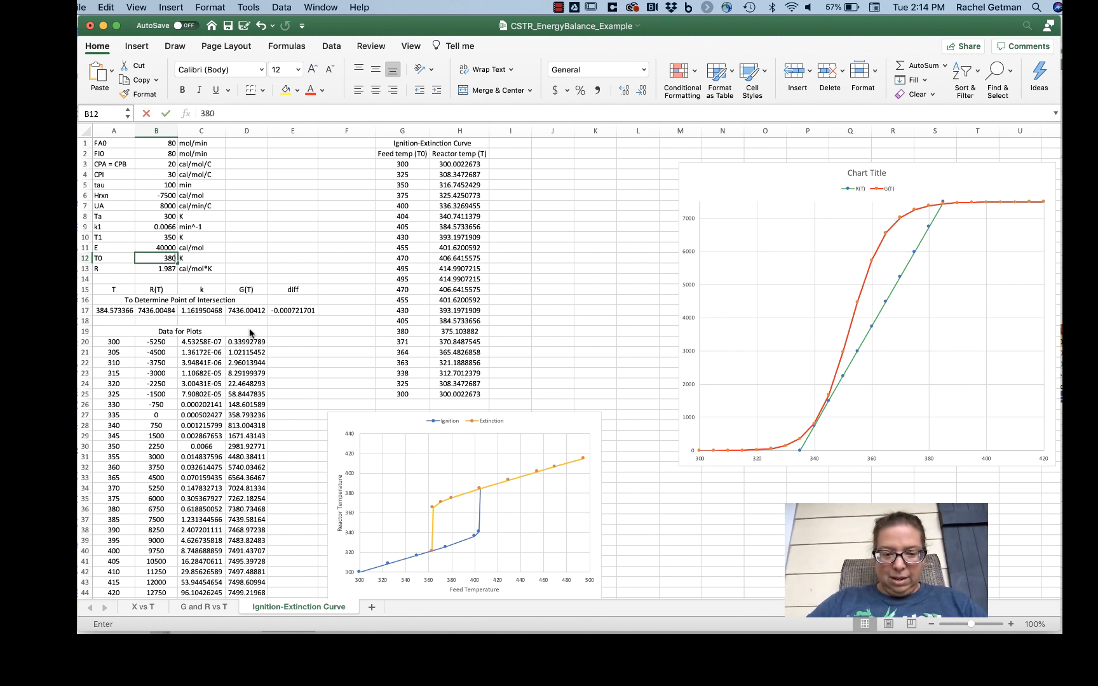
pyautogui.press('Return')
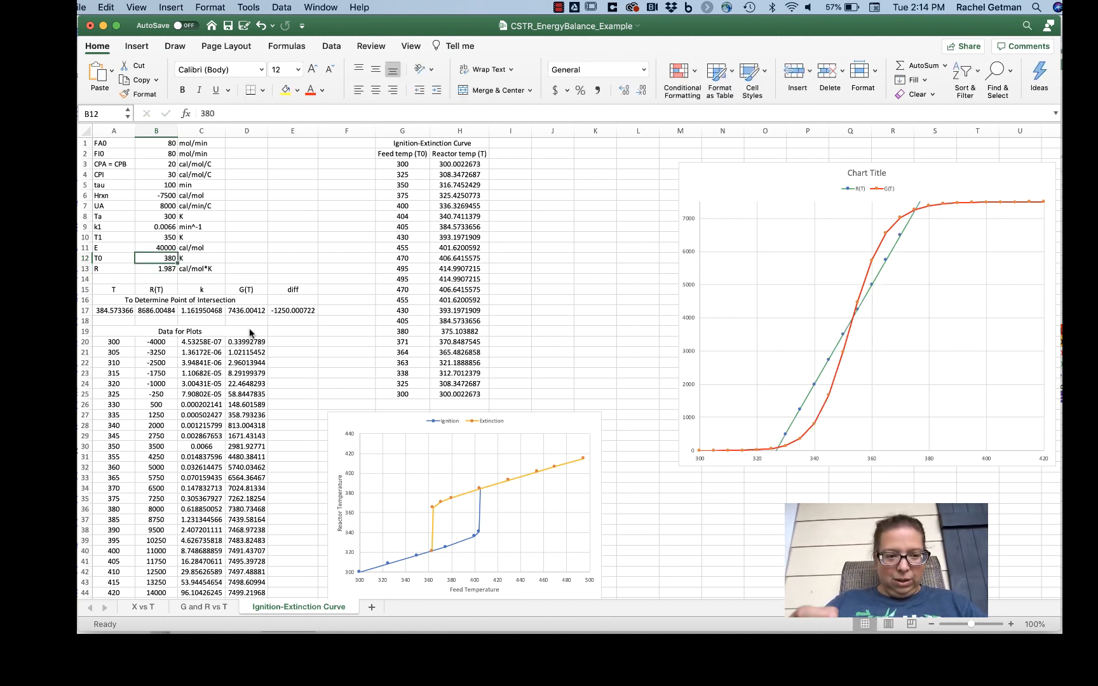
# Step: Set the feed temperature T0 in B12 to 355 K and examine where the R(T) and G(T) curves come closest near 365 K
pyautogui.write('355')
pyautogui.press('Return')
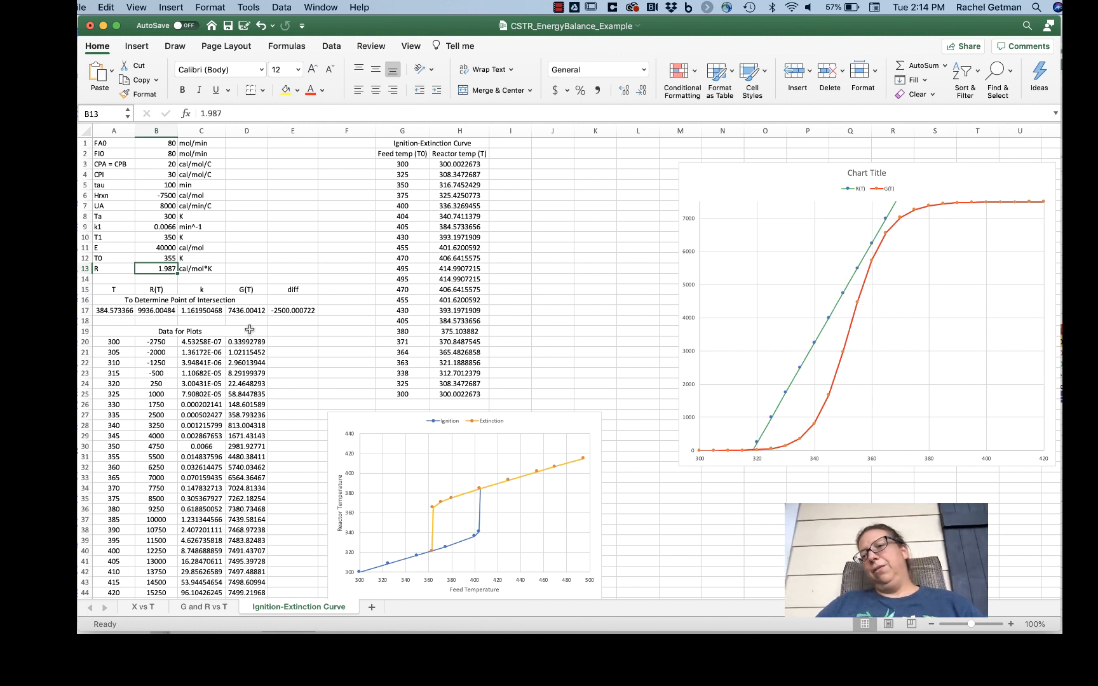
pyautogui.moveTo(828, 326)
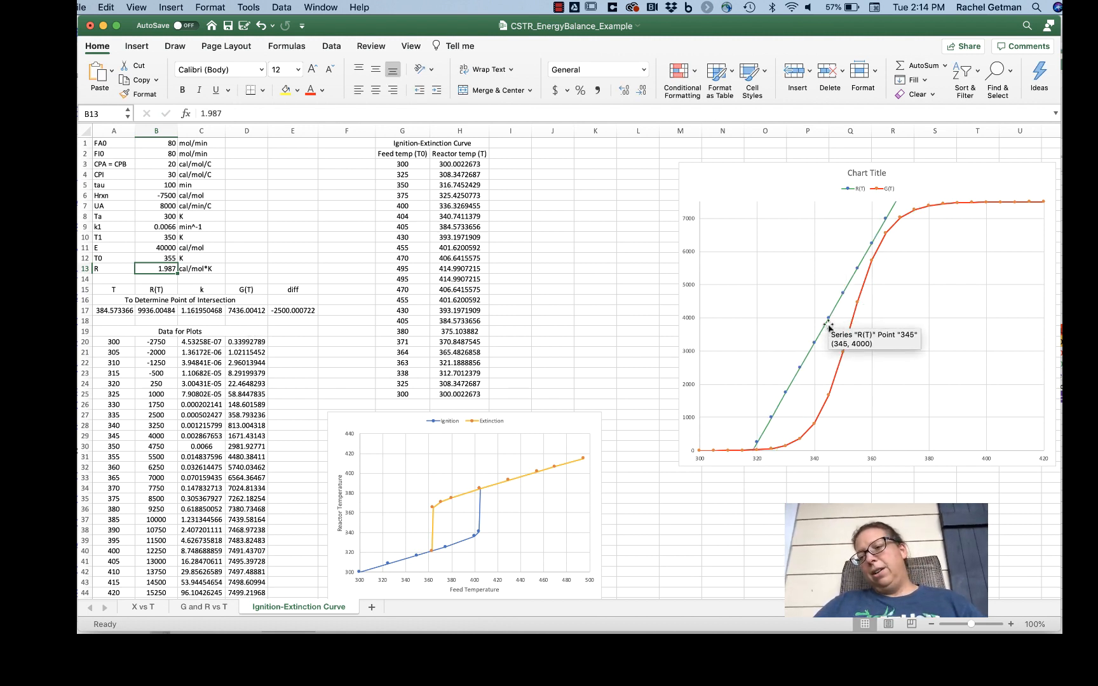
pyautogui.moveTo(888, 240)
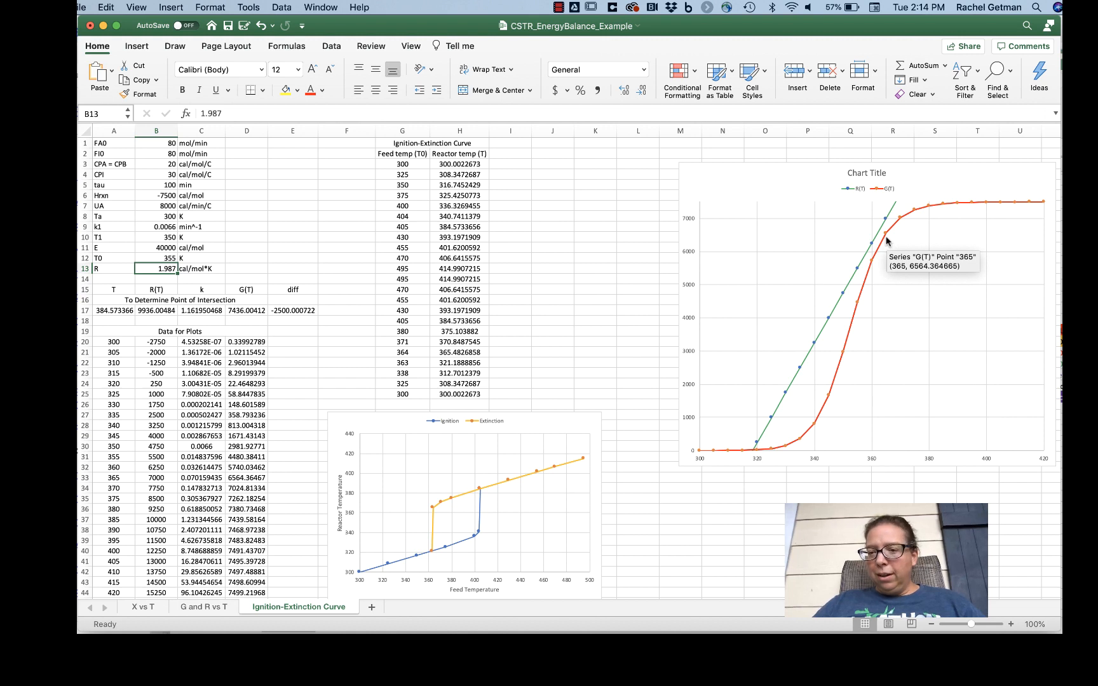
pyautogui.moveTo(940, 210)
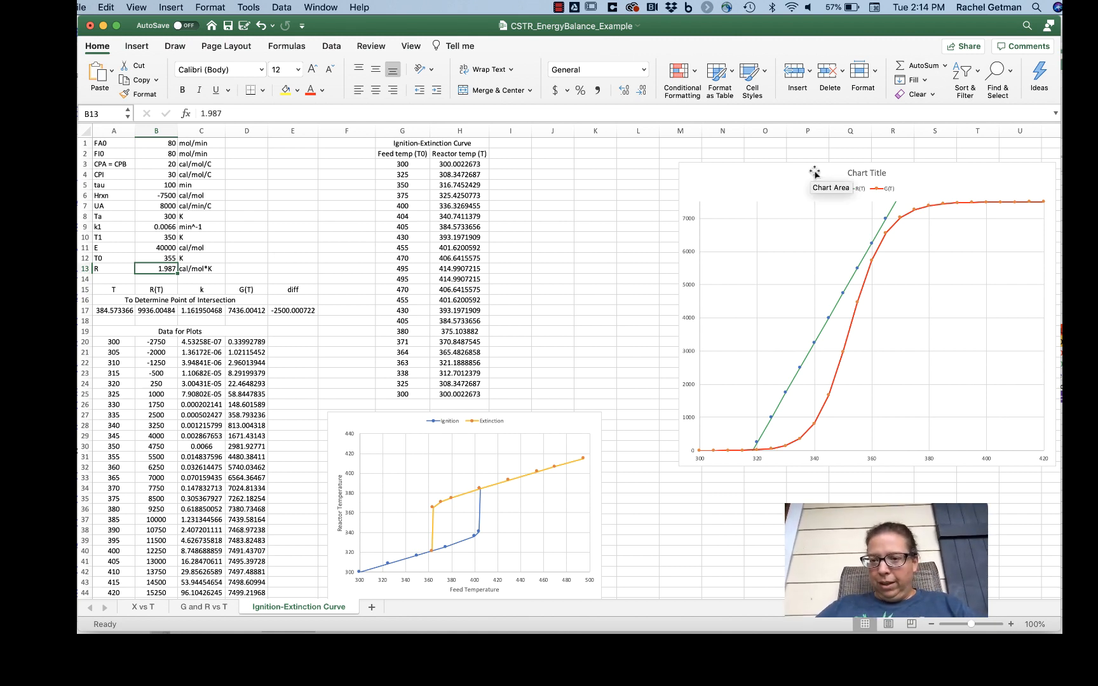
pyautogui.moveTo(888, 218)
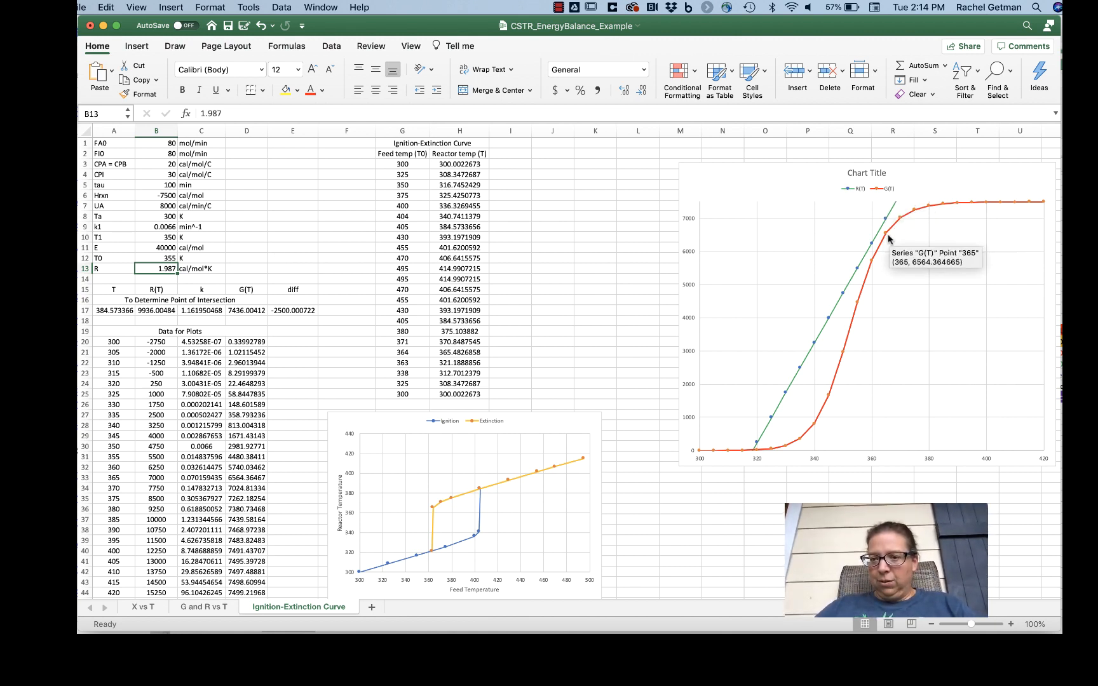
# Step: Set the feed temperature T0 in cell B12 to 362 K, keeping the gas constant in B13 at 1.987
pyautogui.press('Up')
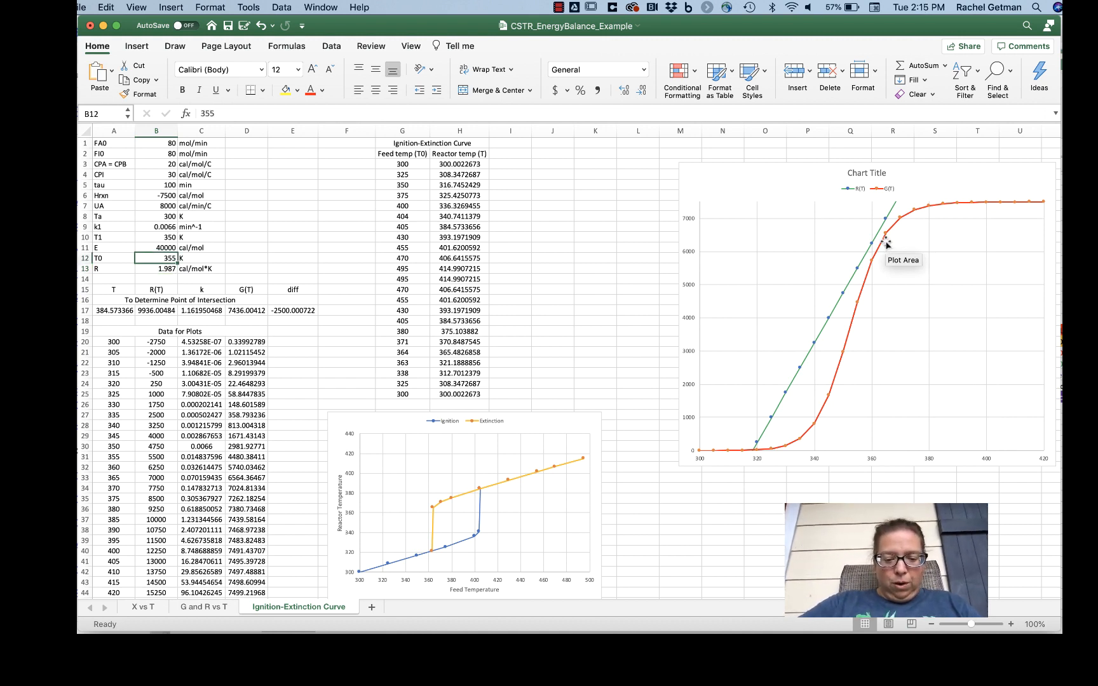
pyautogui.write('362')
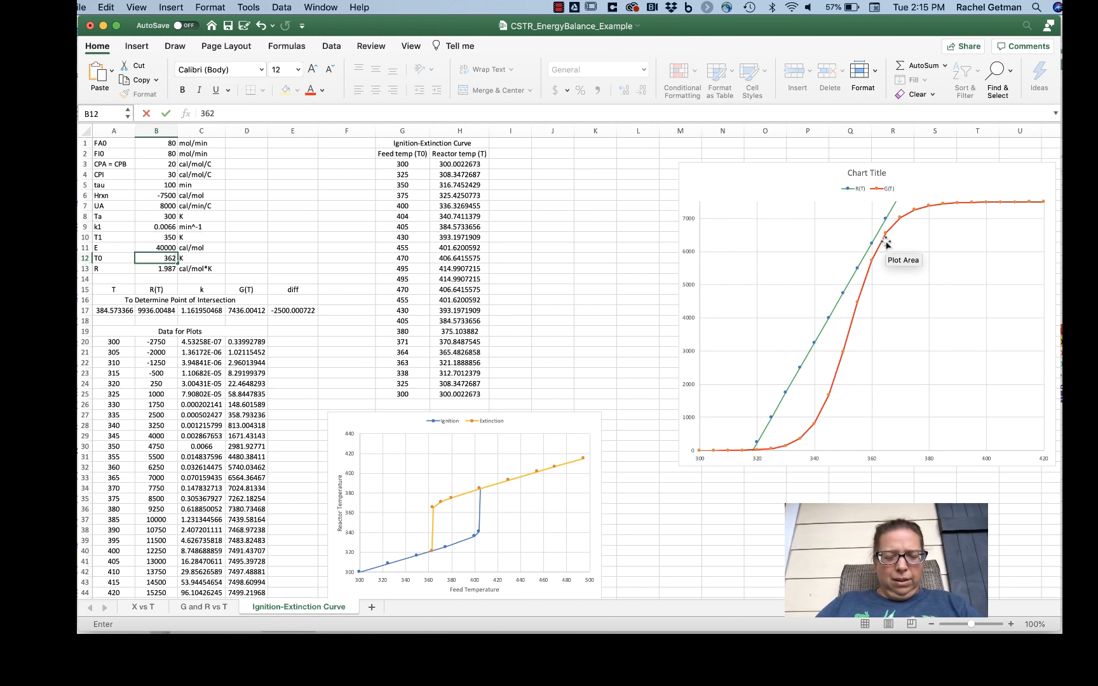
pyautogui.press('Return')
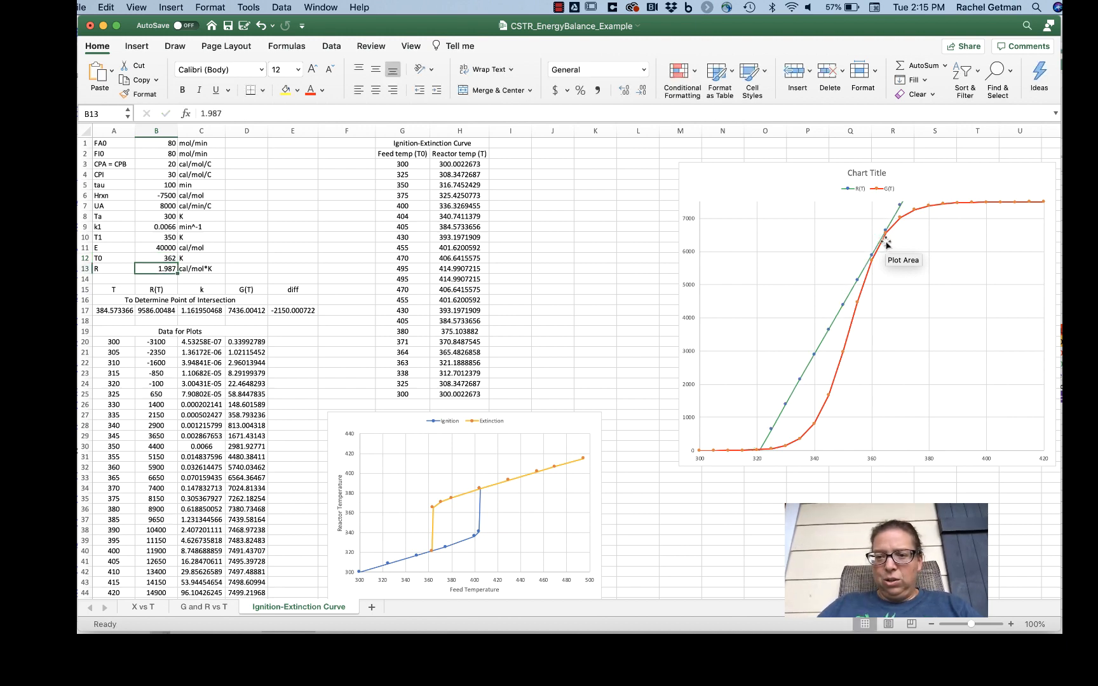
pyautogui.write('384.573366')
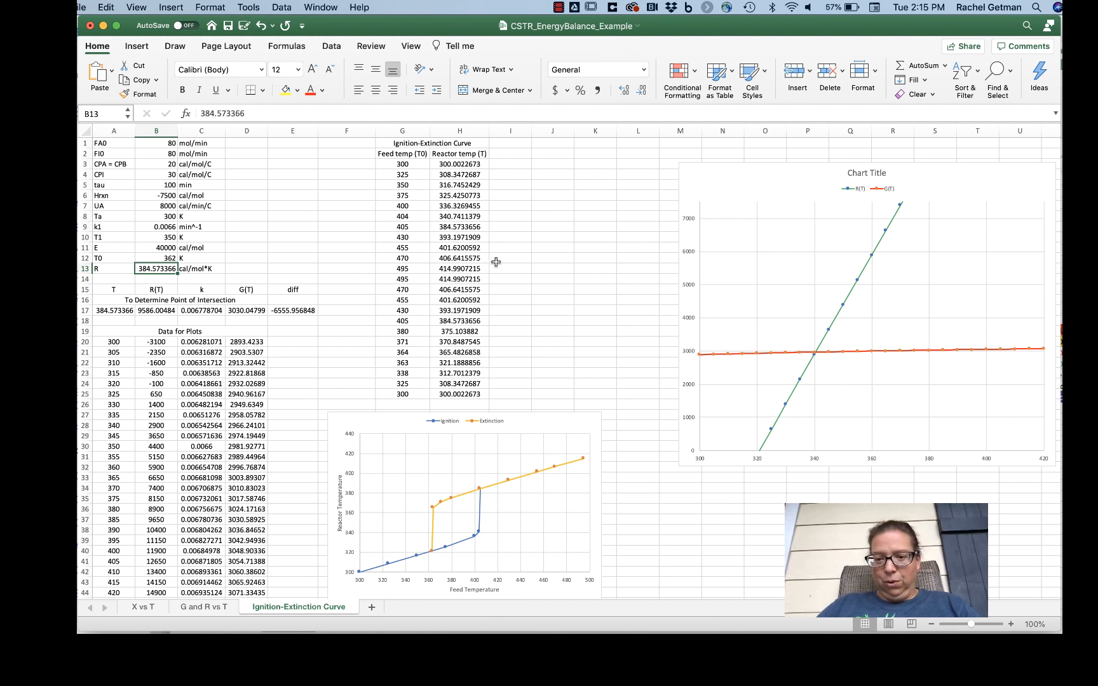
pyautogui.press('super+z')
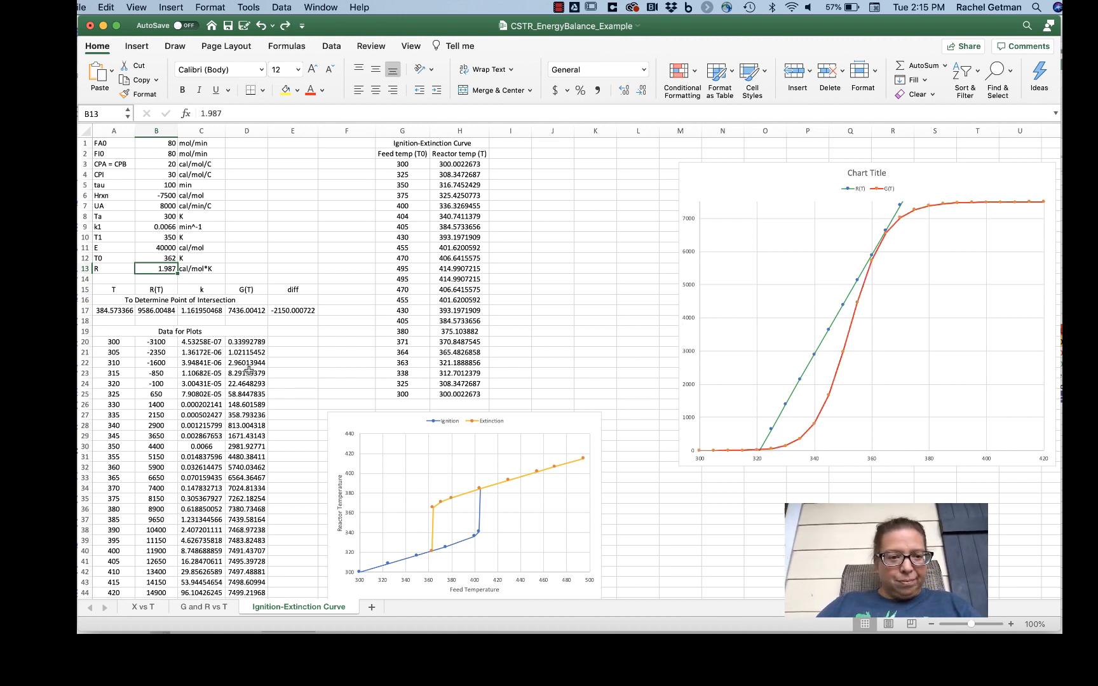
pyautogui.press('Up')
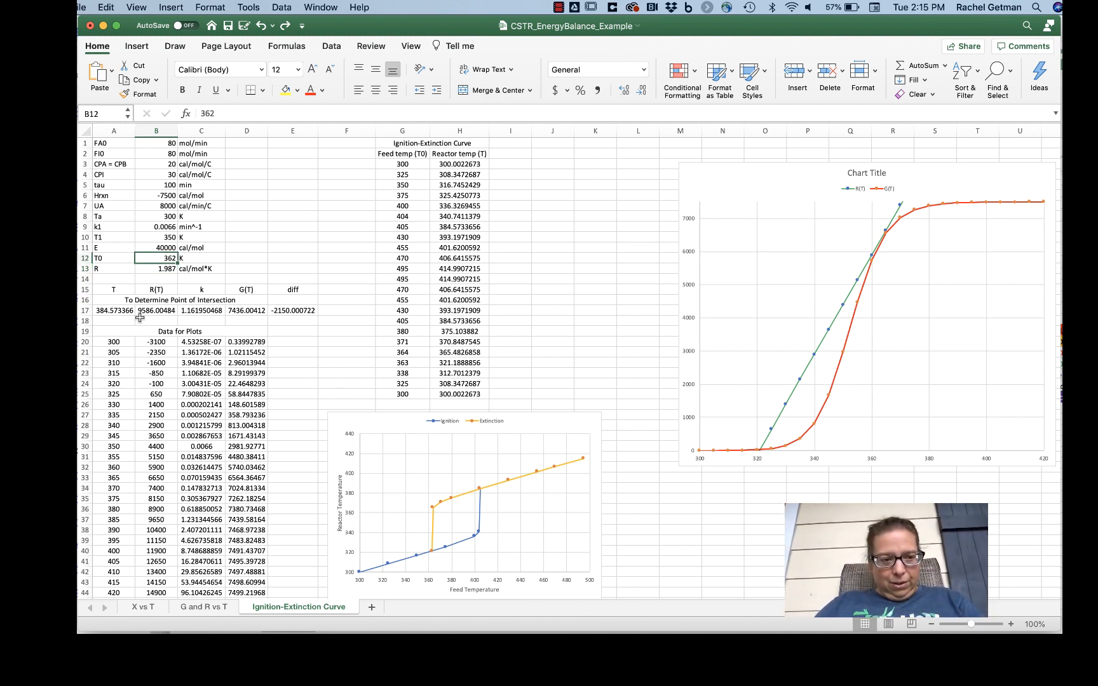
# Step: Run Goal Seek for the 362 K feed temperature, driving the diff cell E17 to 0 by changing the reactor temperature in A17
pyautogui.click(279, 310)
pyautogui.click(249, 8)
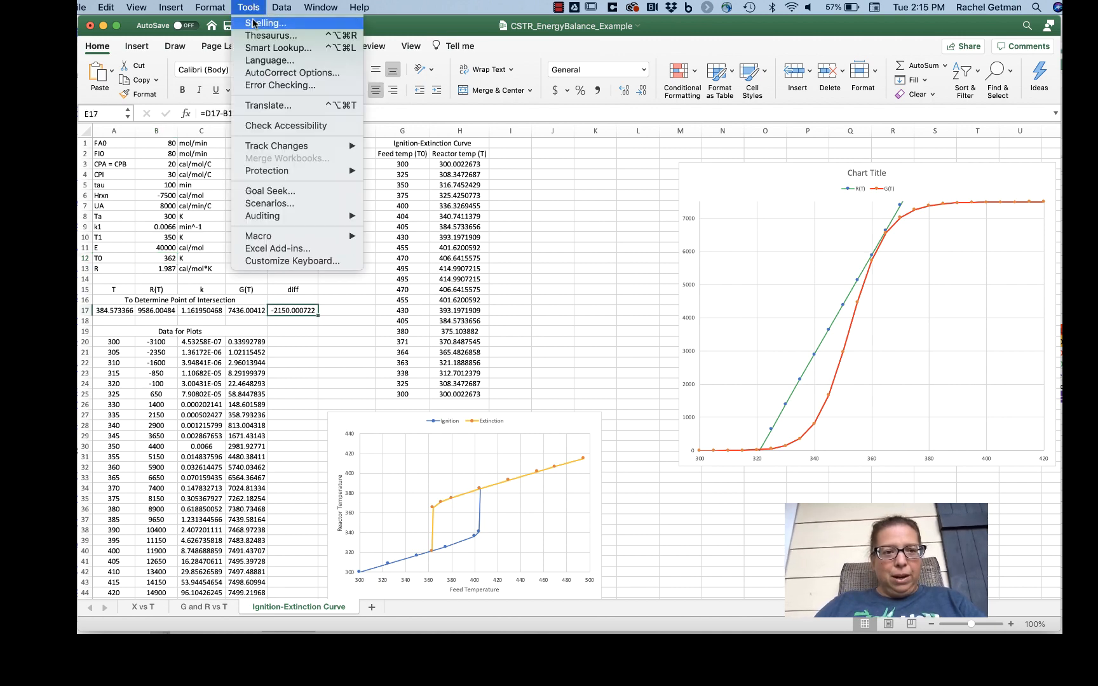
pyautogui.click(273, 189)
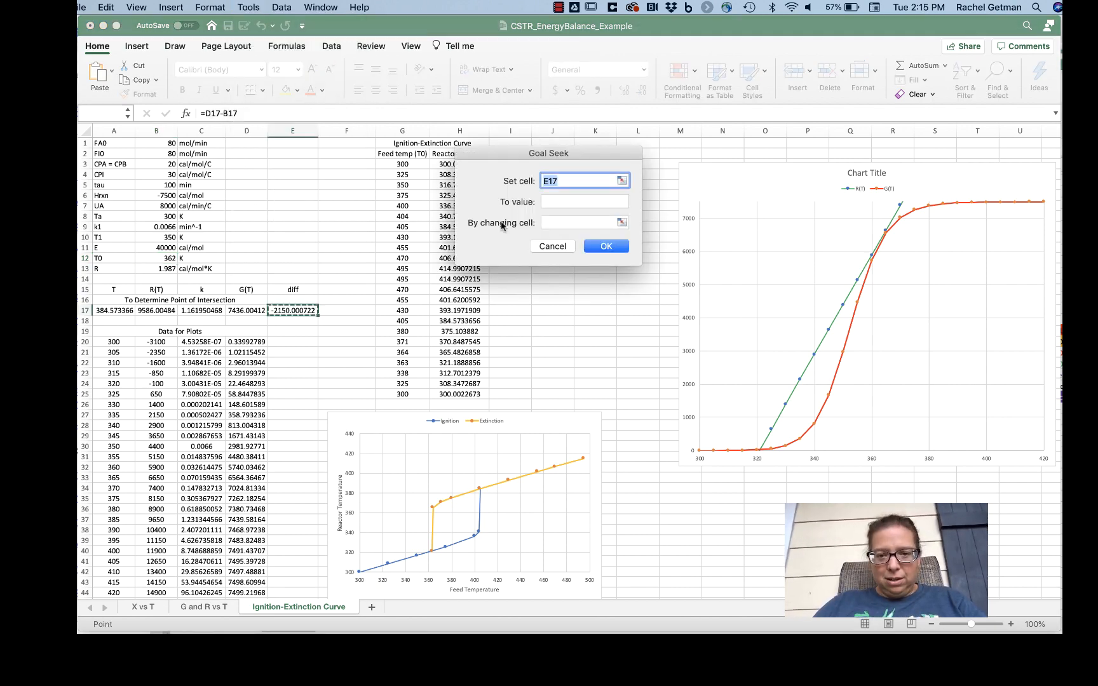
pyautogui.click(559, 201)
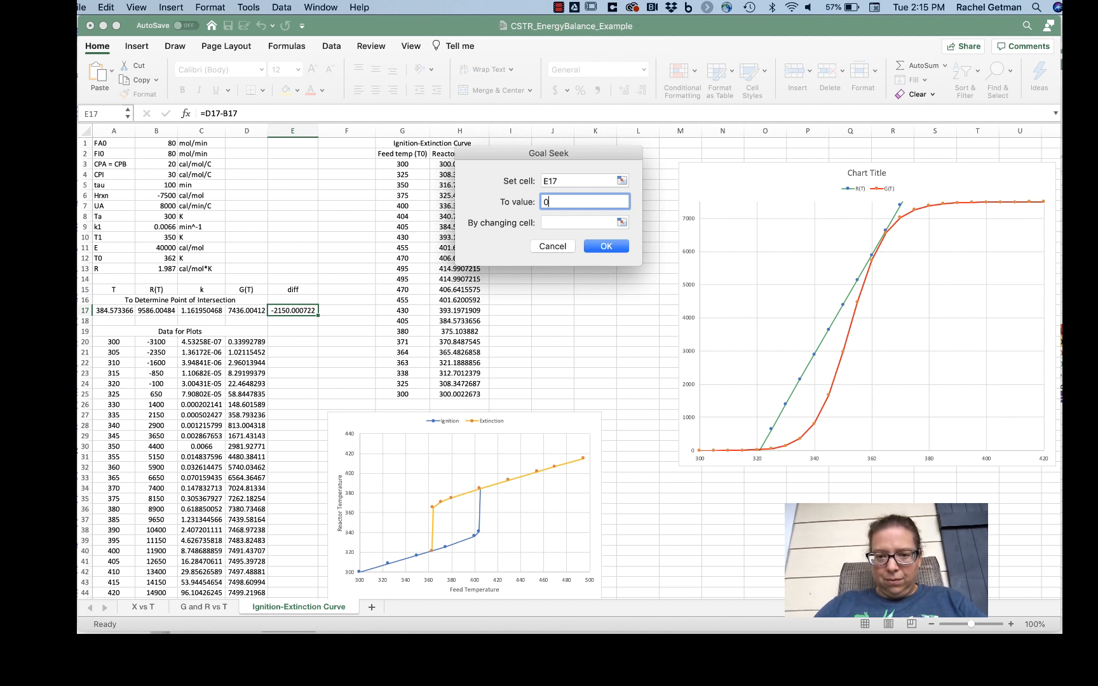
pyautogui.click(621, 221)
pyautogui.click(108, 310)
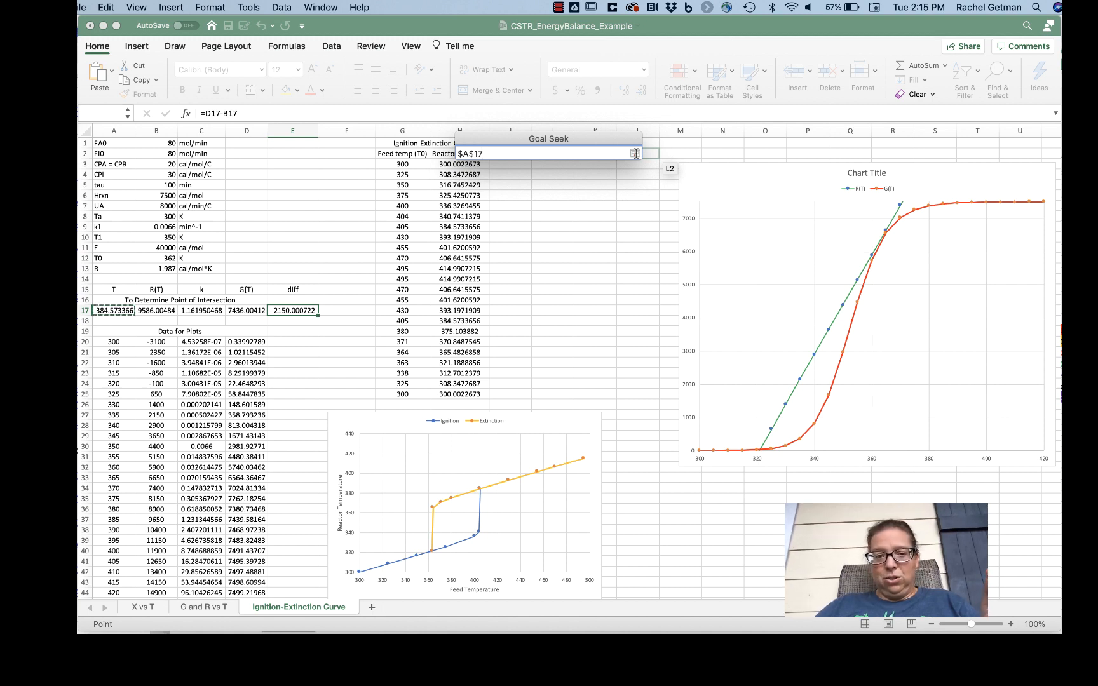
pyautogui.click(636, 154)
pyautogui.click(620, 248)
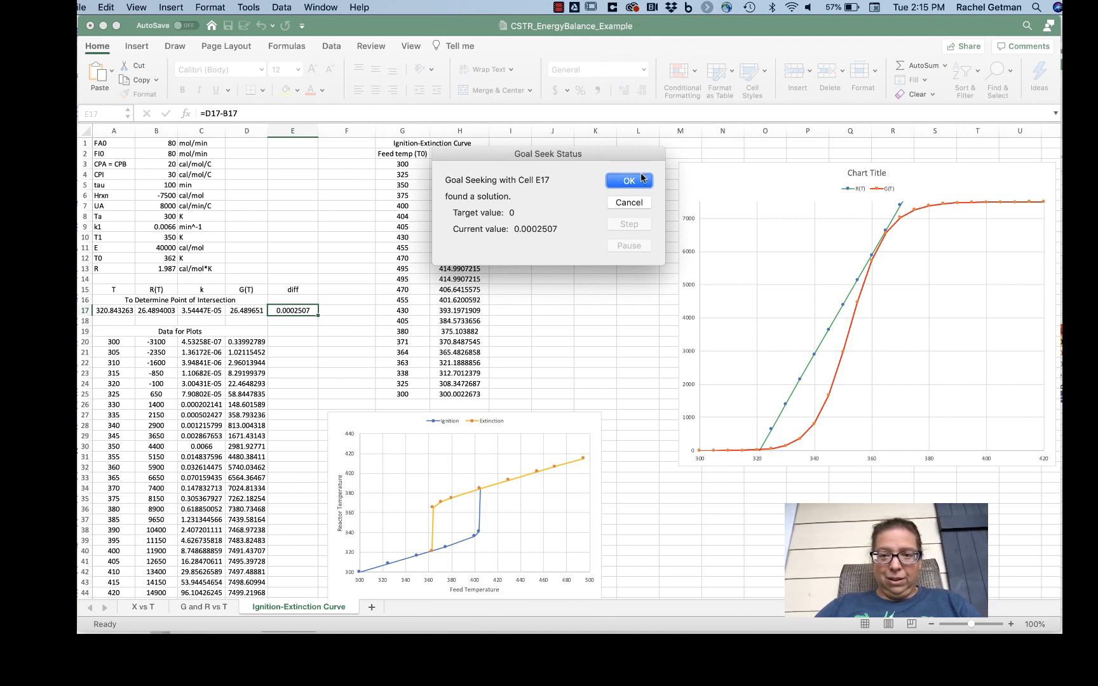
pyautogui.click(629, 180)
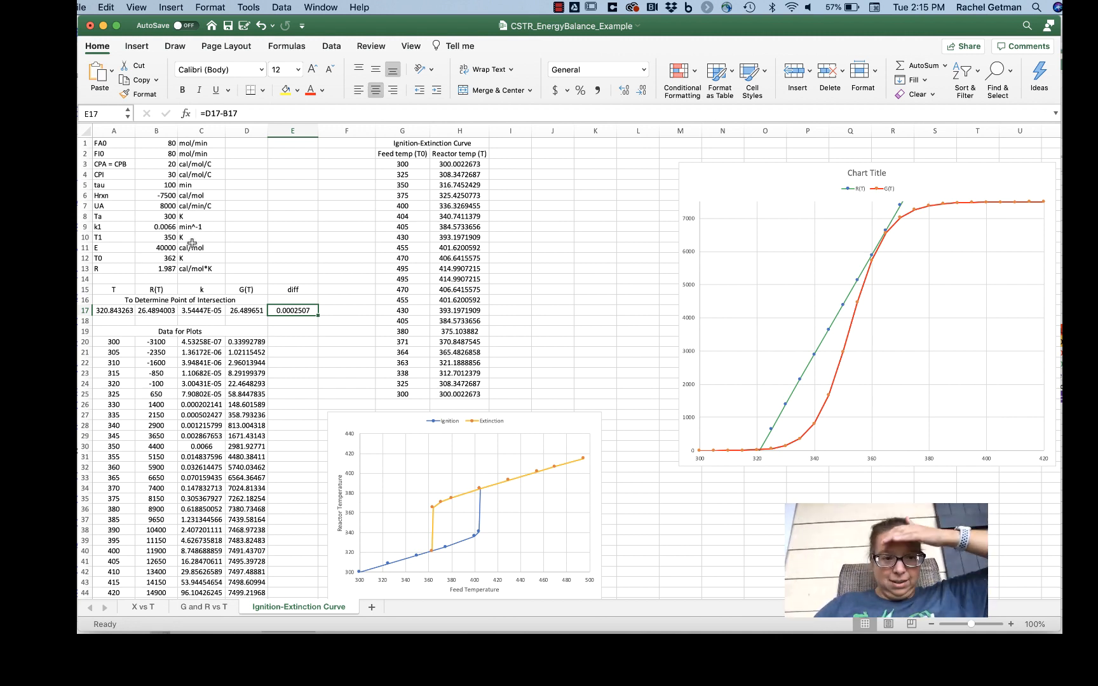
# Step: Set the feed temperature T0 in B12 to 363 K and the reactor temperature guess in A17 to 380
pyautogui.click(174, 258)
pyautogui.write('363')
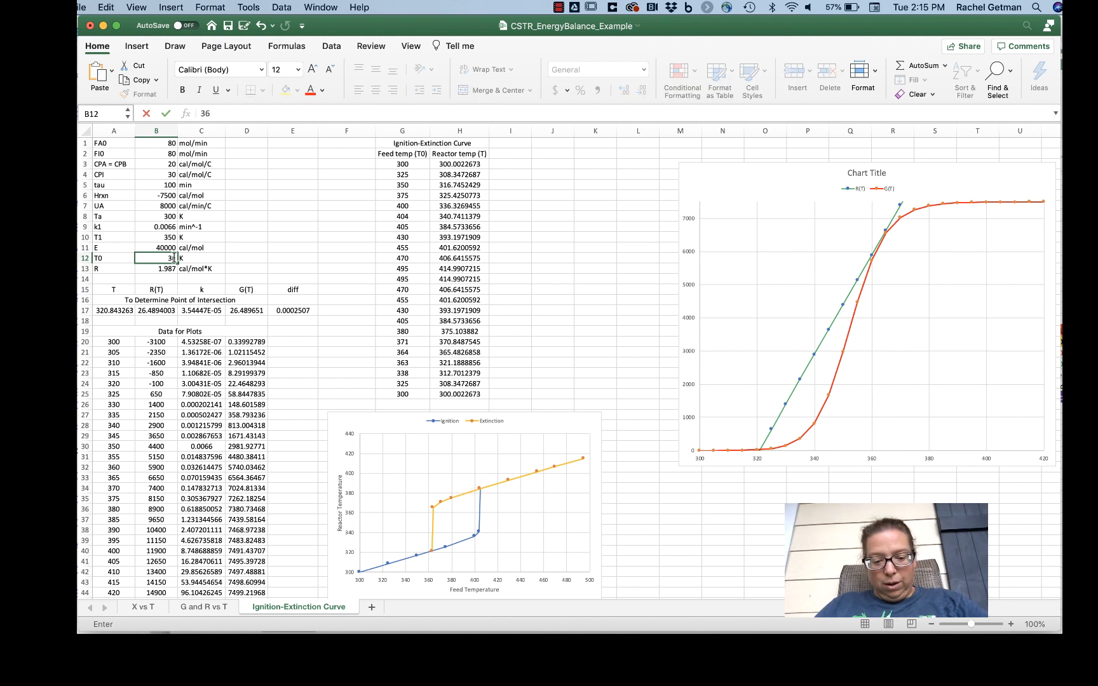
pyautogui.press('Return')
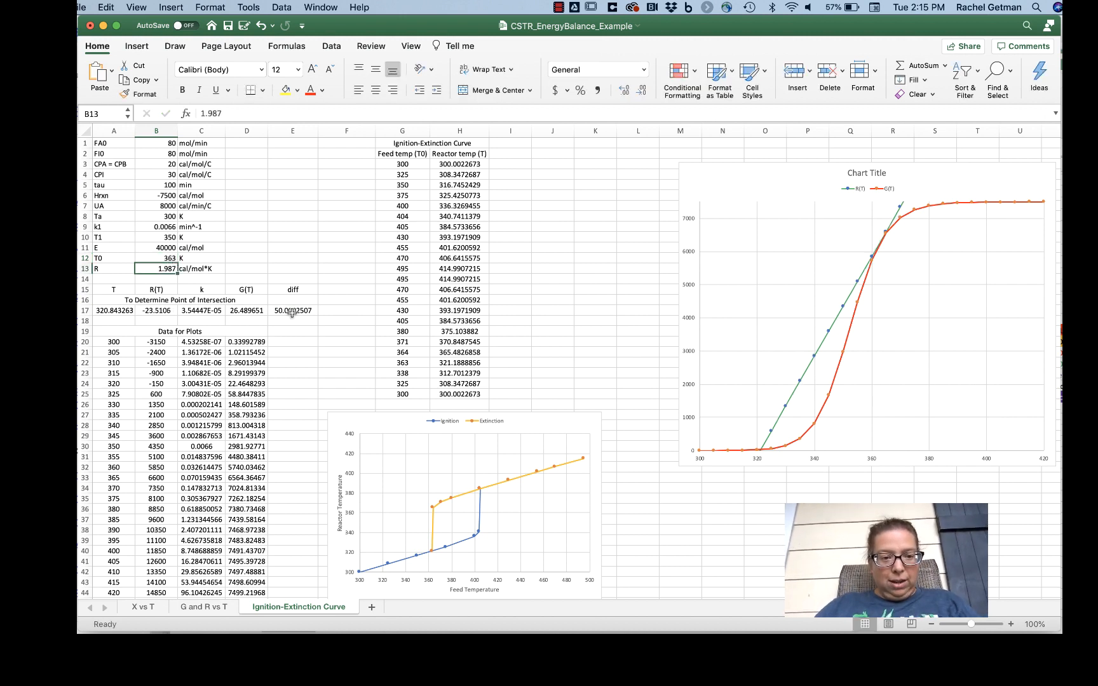
pyautogui.click(291, 311)
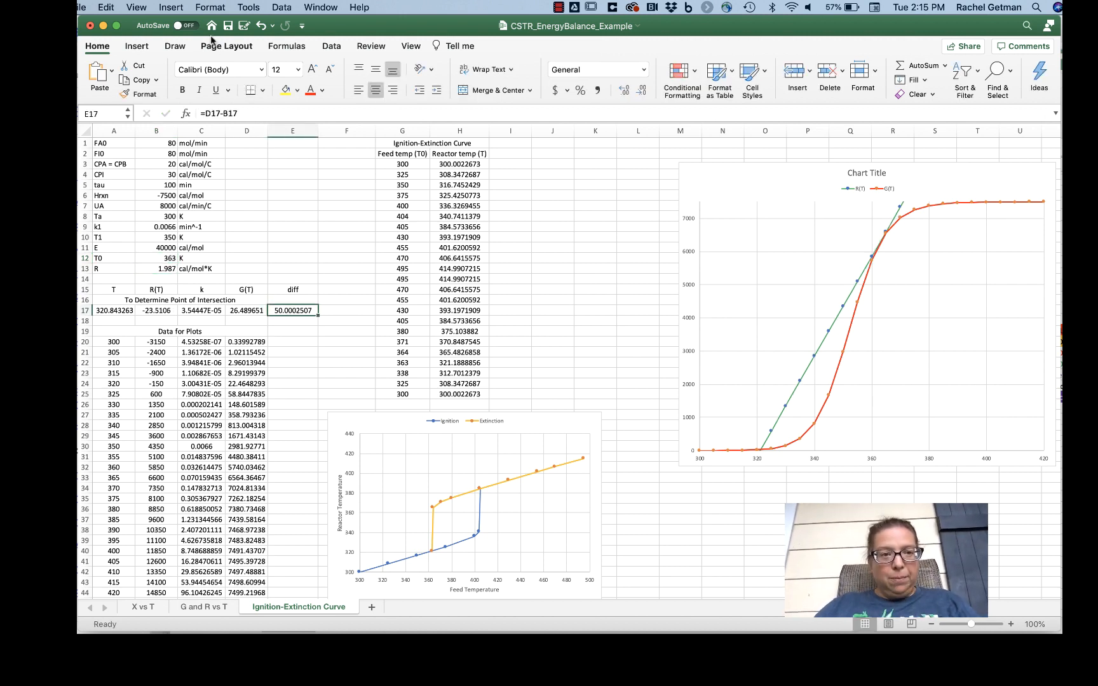
pyautogui.click(108, 310)
pyautogui.write('380')
pyautogui.press('Return')
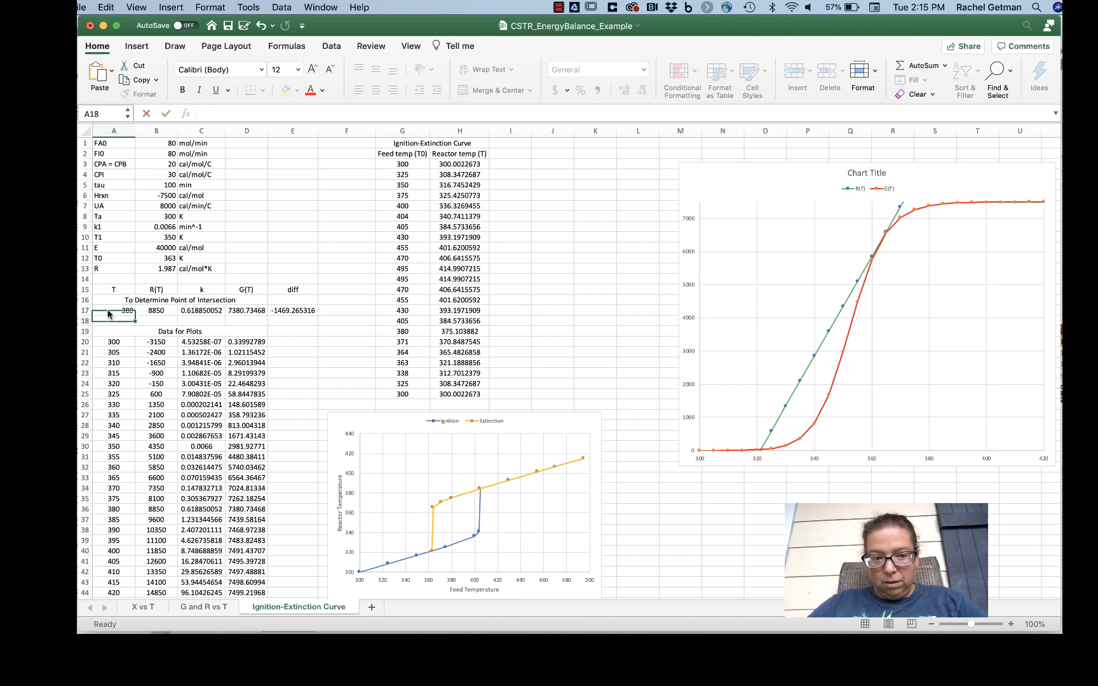
# Step: Solve for the 363 K intersection with Goal Seek, setting the diff cell E17 to 0 by changing A17
pyautogui.click(294, 311)
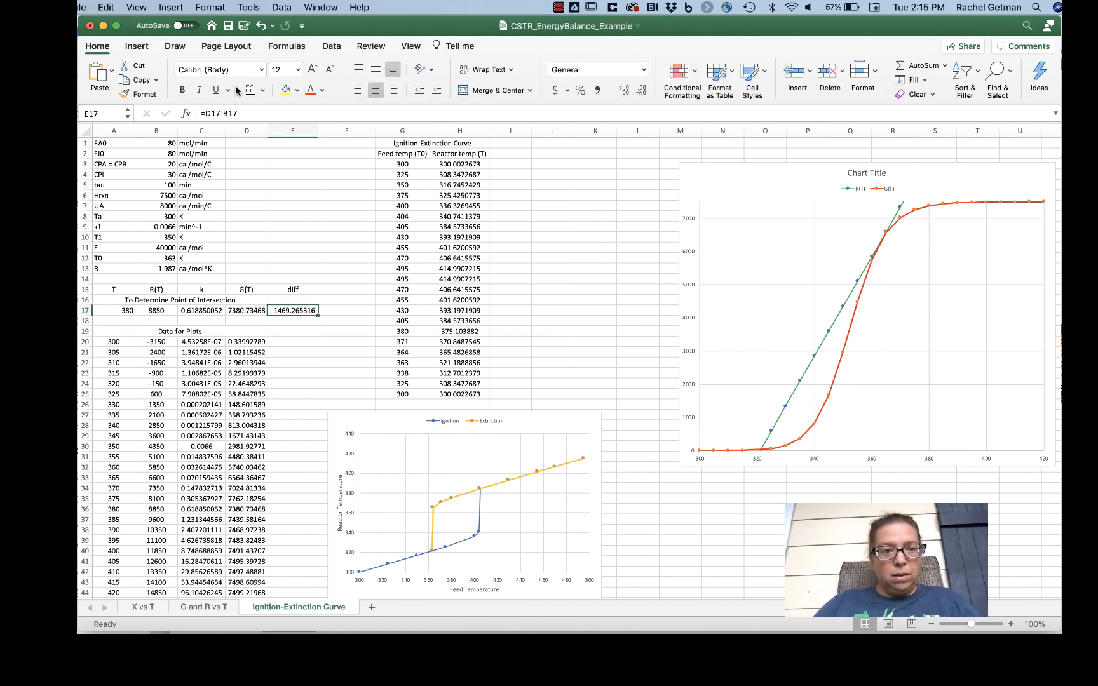
pyautogui.click(248, 7)
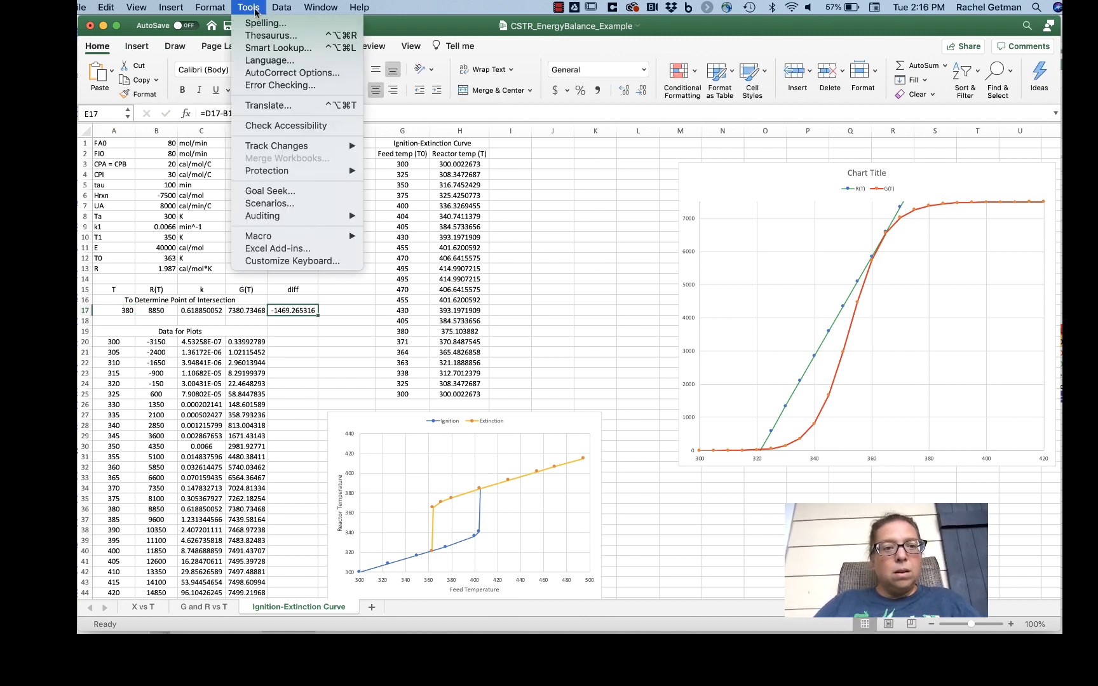
pyautogui.click(277, 188)
pyautogui.click(596, 201)
pyautogui.write('0')
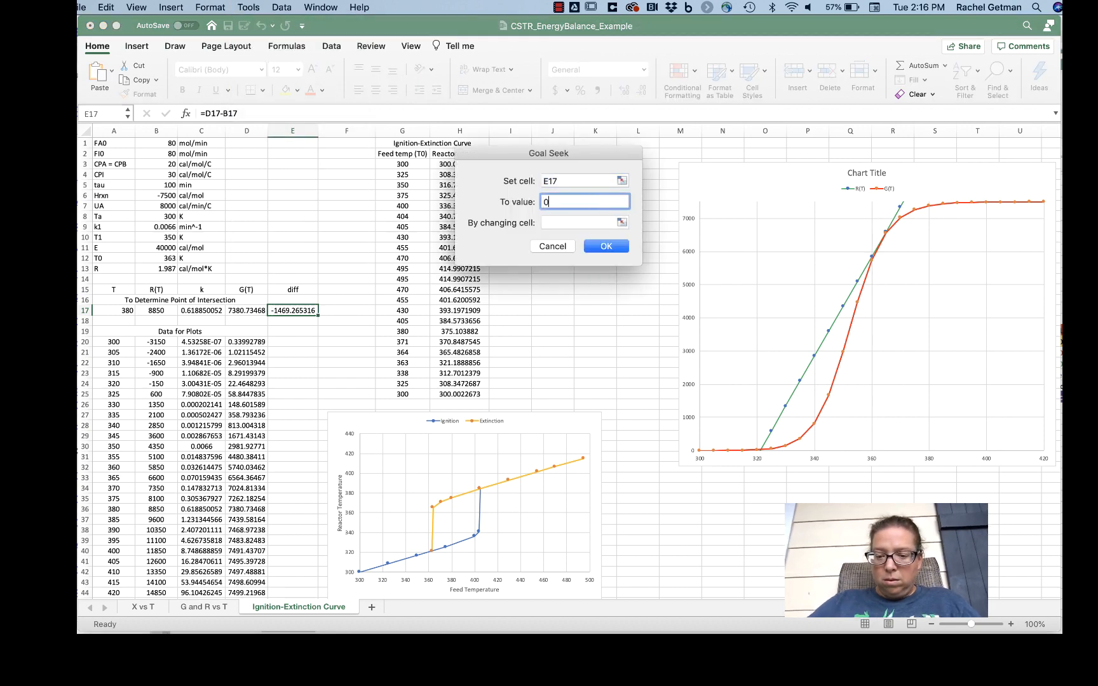
pyautogui.click(622, 221)
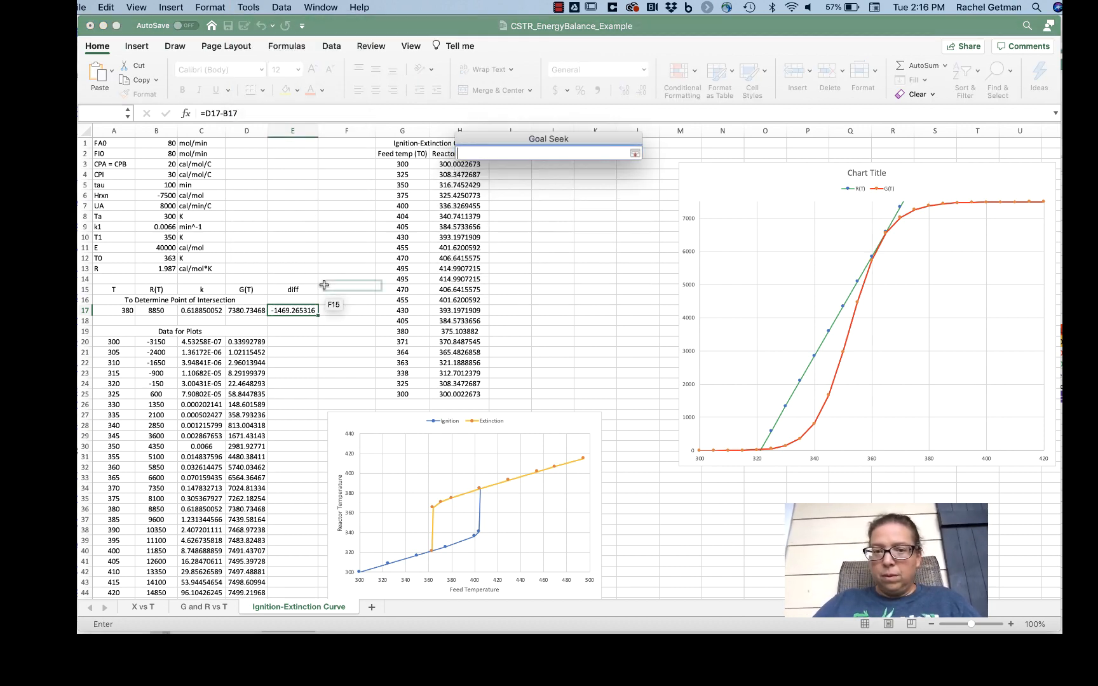
pyautogui.click(109, 310)
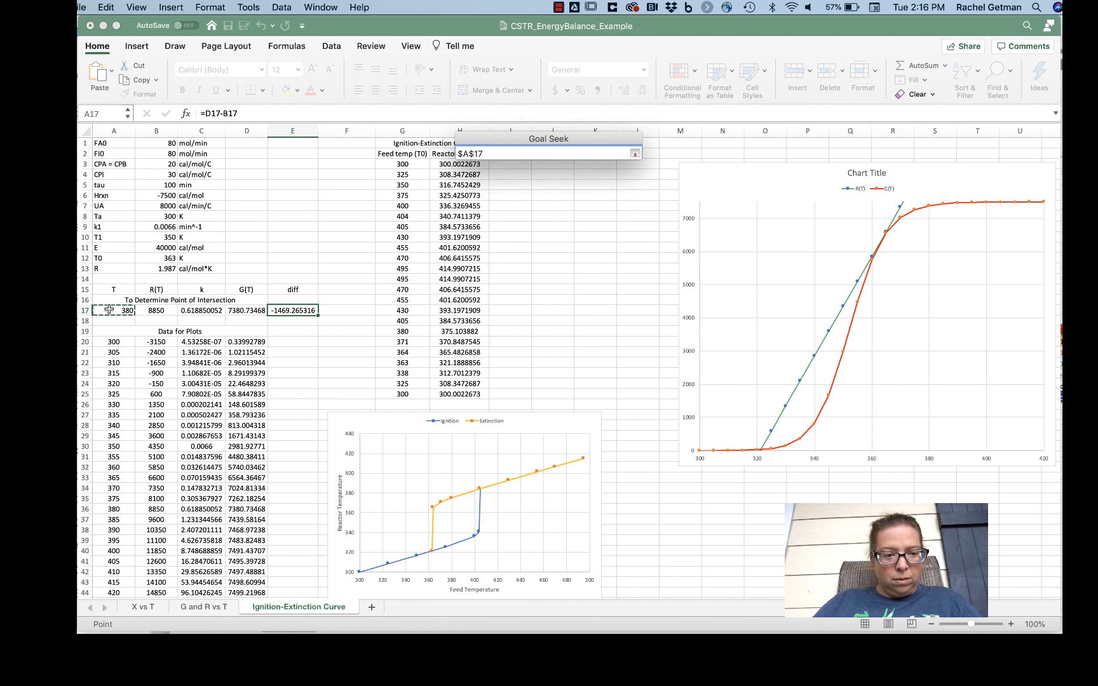
pyautogui.click(635, 154)
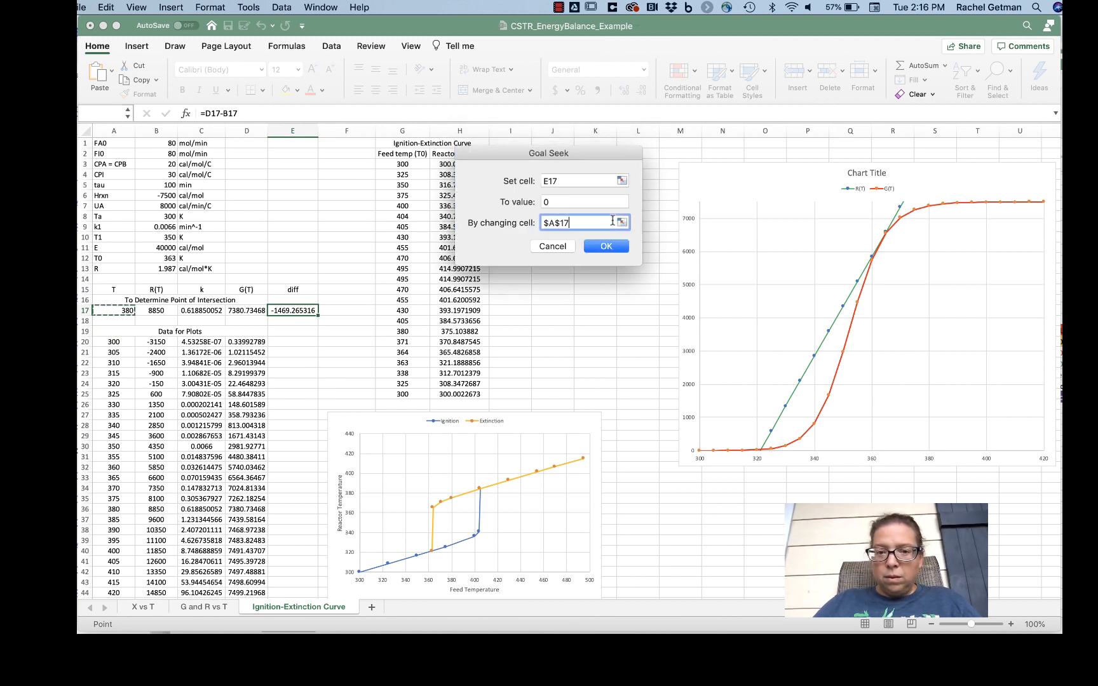
pyautogui.click(610, 247)
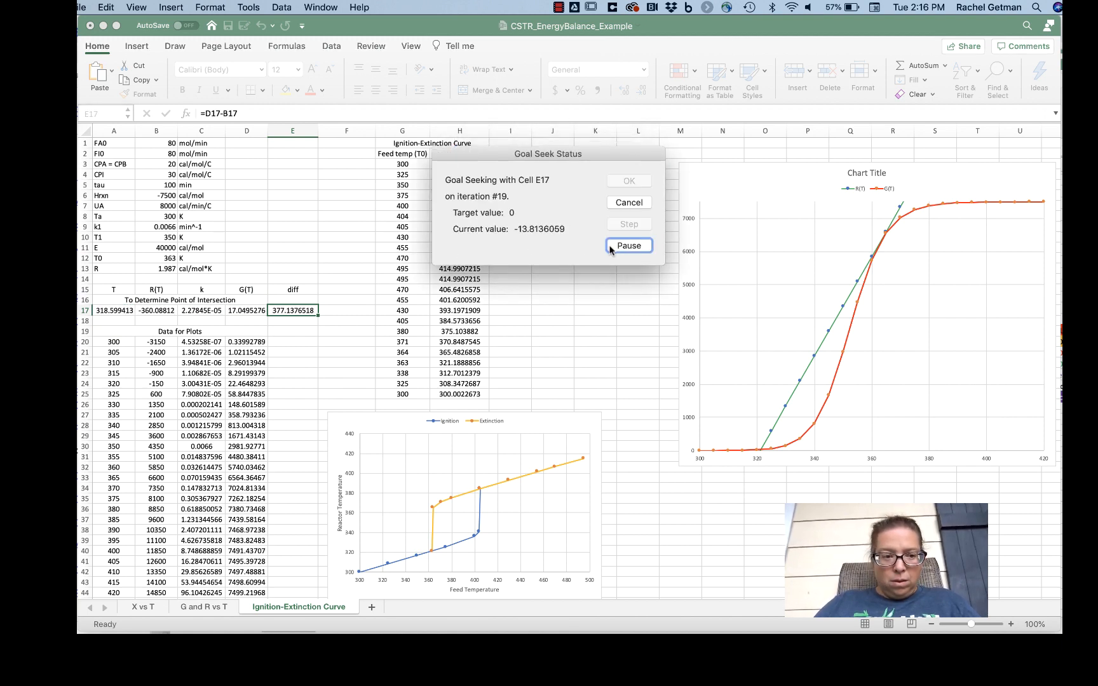
pyautogui.click(642, 183)
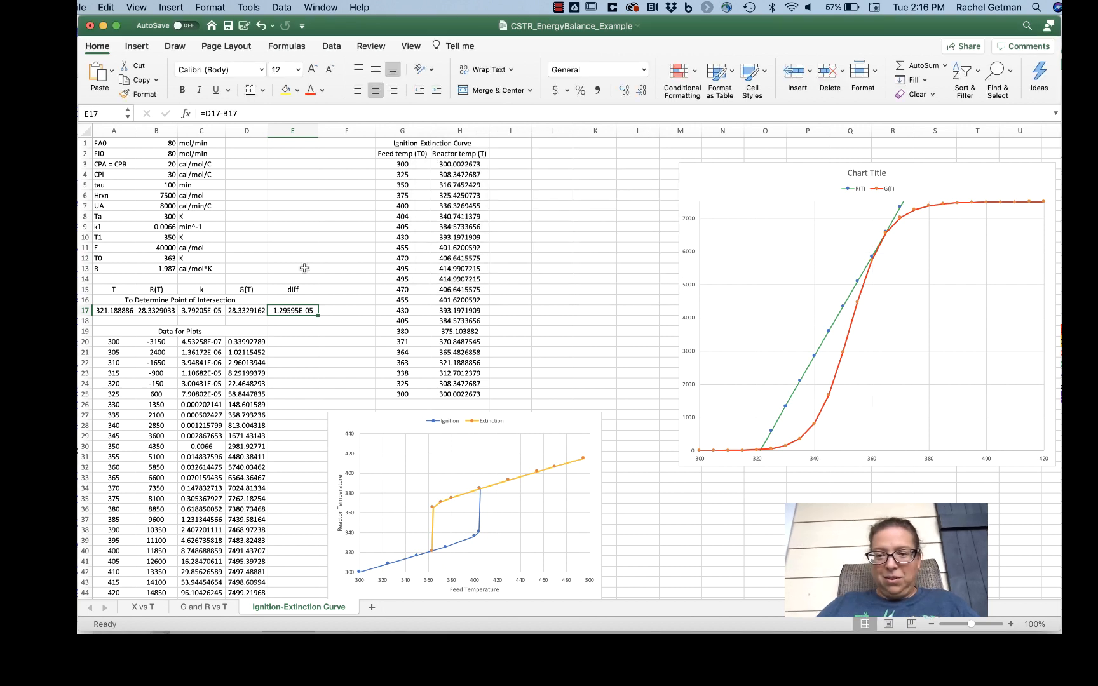
# Step: Reset the reactor temperature guess in A17 to 380 and set the feed temperature T0 in B12 to 364 K
pyautogui.click(124, 309)
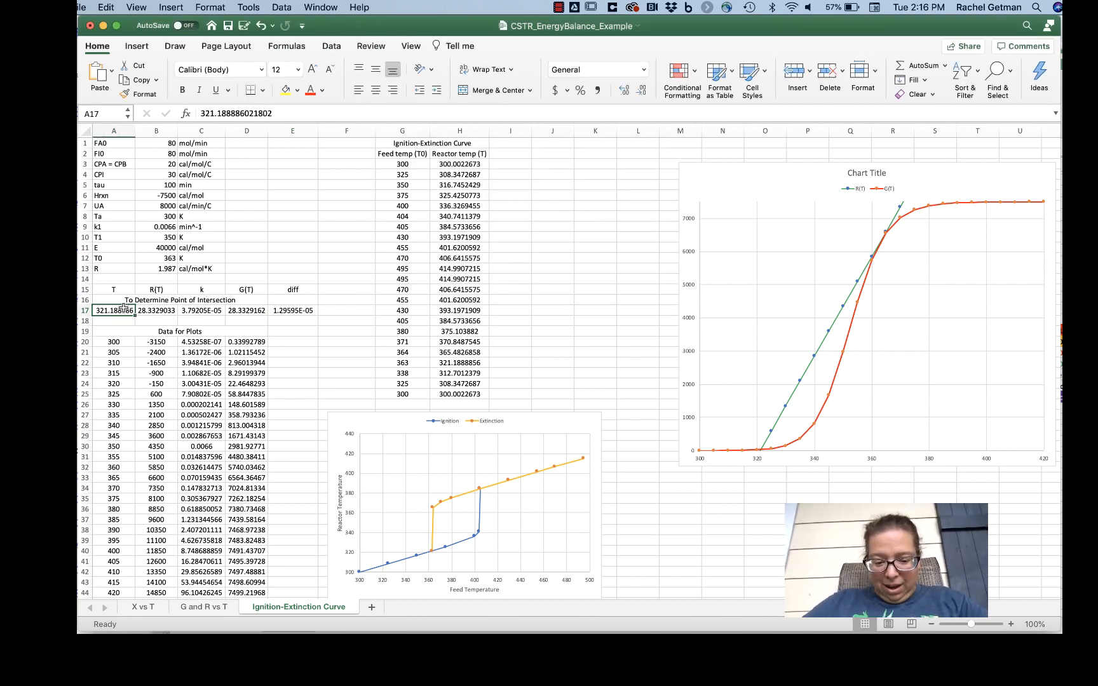
pyautogui.write('380')
pyautogui.press('Return')
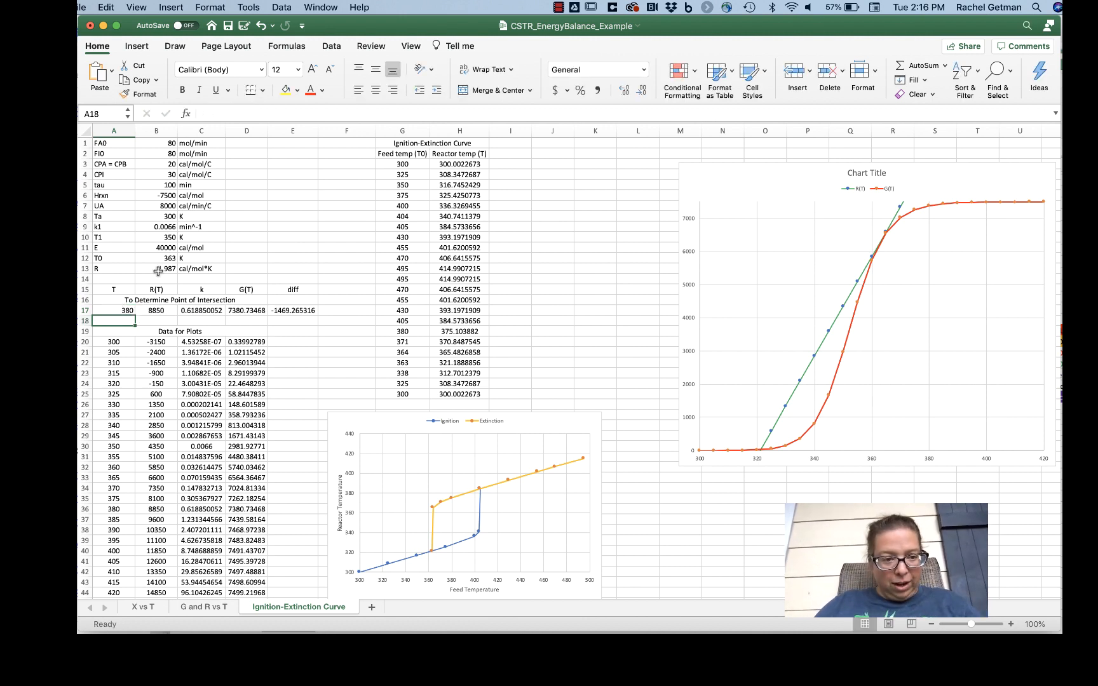
pyautogui.click(163, 257)
pyautogui.write('36')
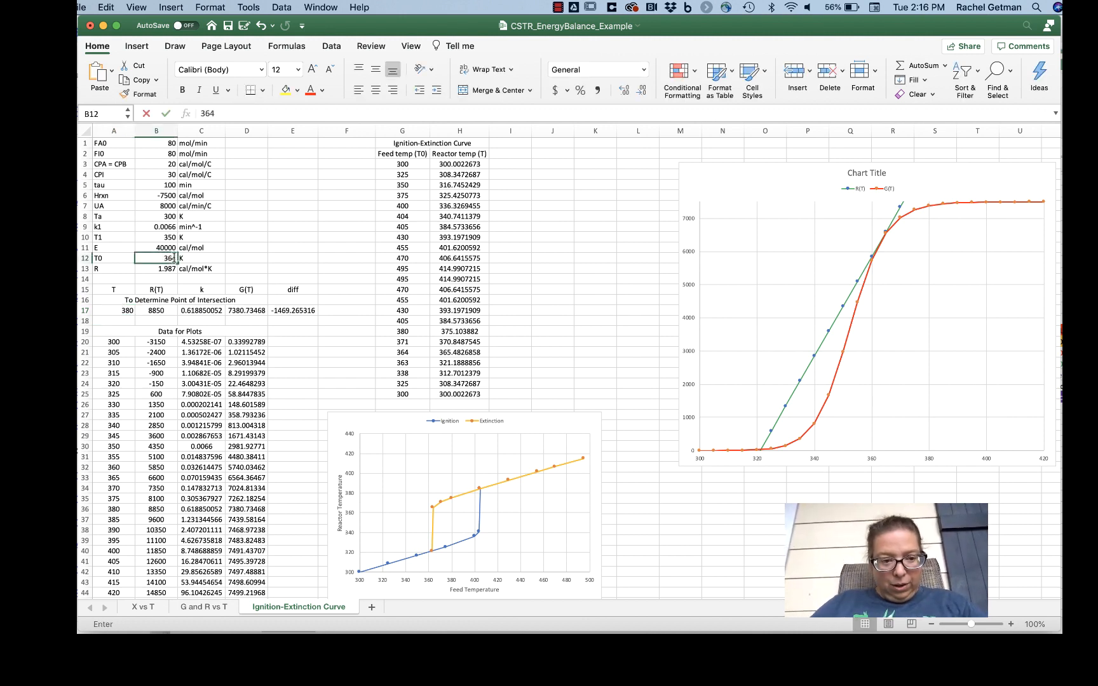
pyautogui.write('4')
pyautogui.press('Return')
# Step: Find the 364 K intersection with Goal Seek, setting the diff cell E17 to 0 by changing A17
pyautogui.click(301, 310)
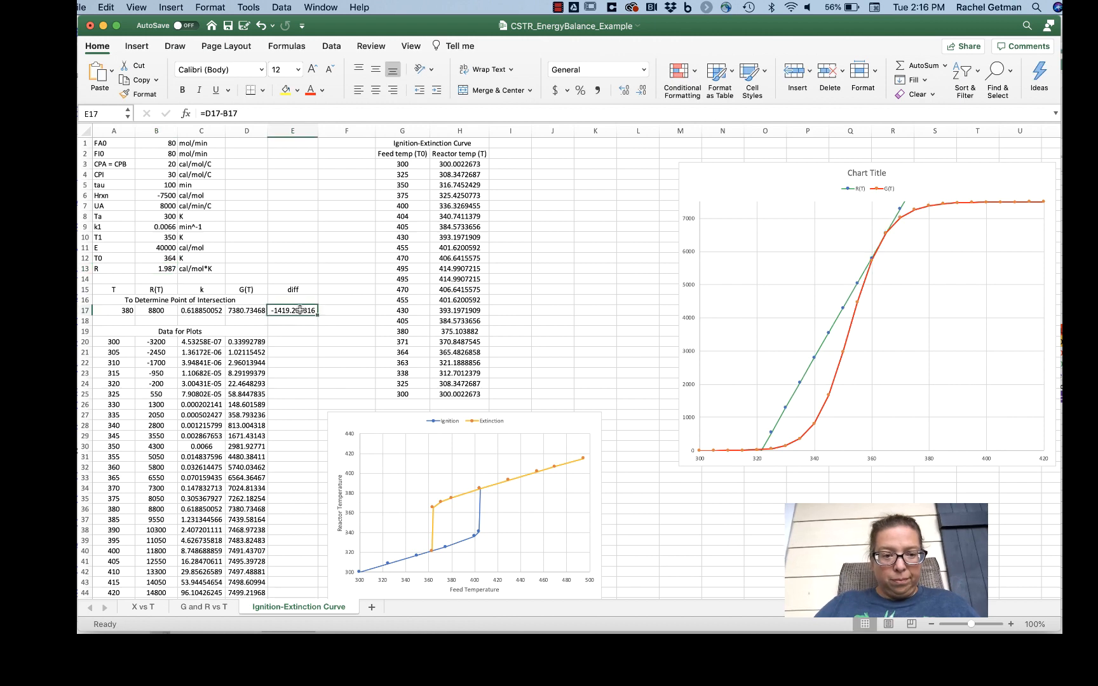
pyautogui.click(248, 8)
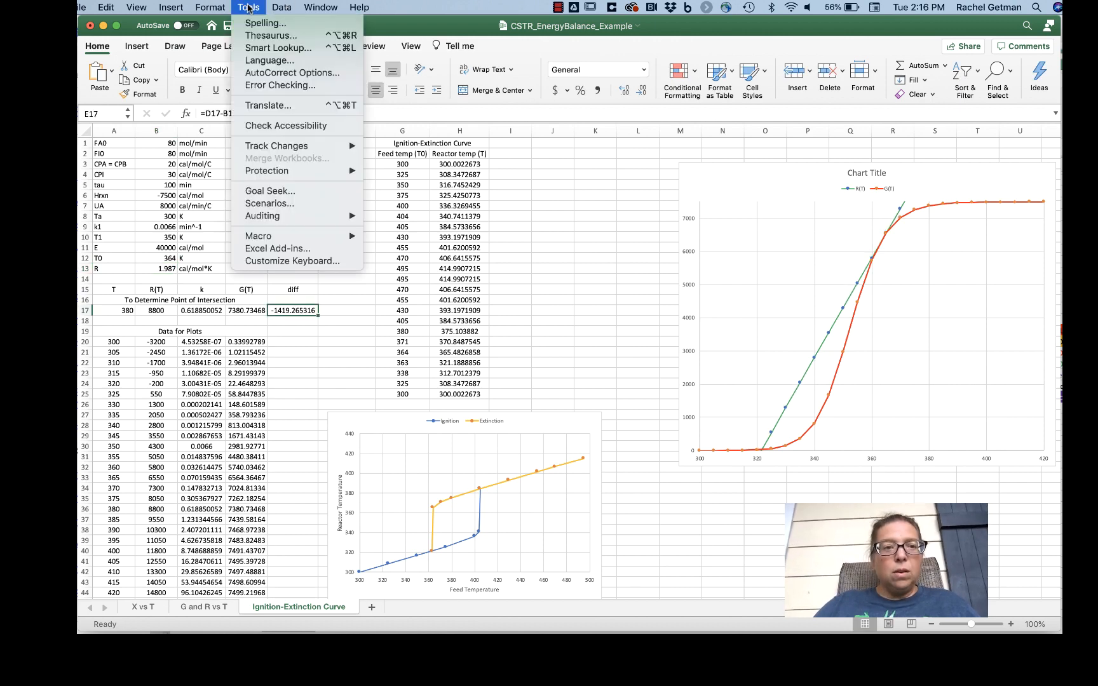
pyautogui.click(270, 191)
pyautogui.click(621, 201)
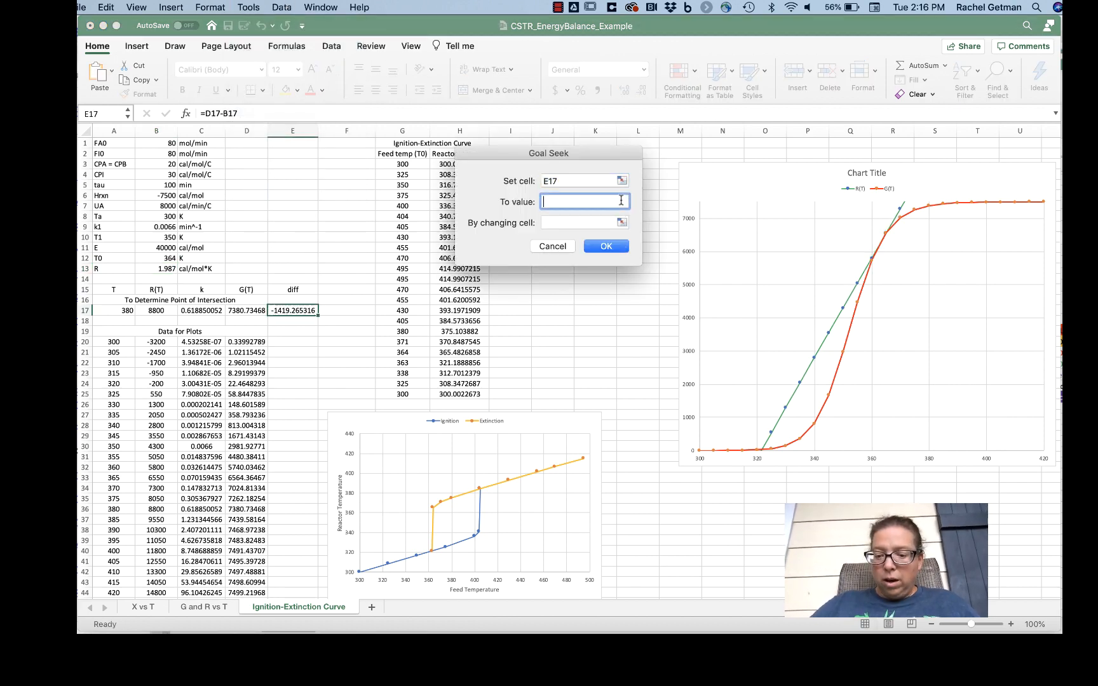
pyautogui.write('0')
pyautogui.click(622, 221)
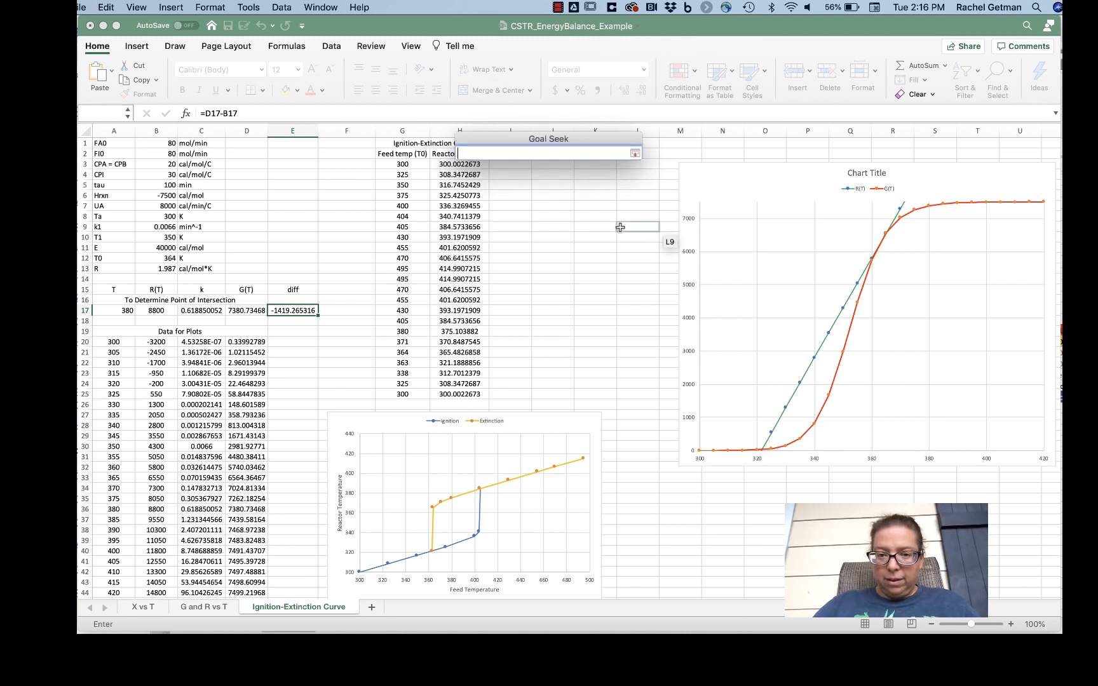
pyautogui.click(122, 310)
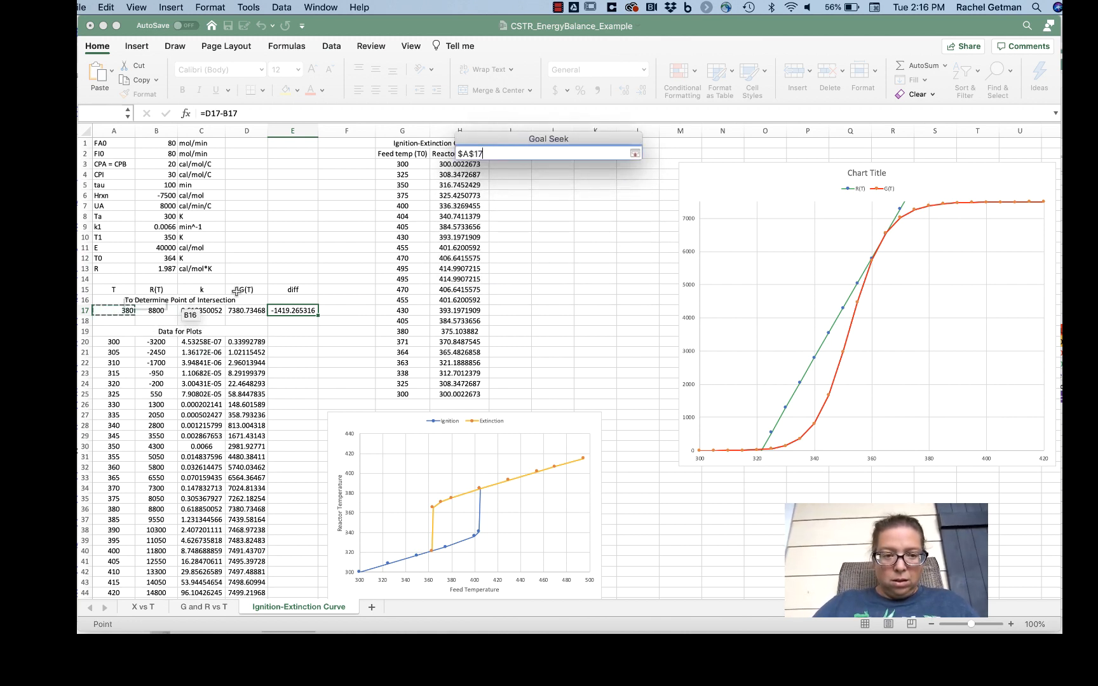
pyautogui.click(635, 154)
pyautogui.click(620, 247)
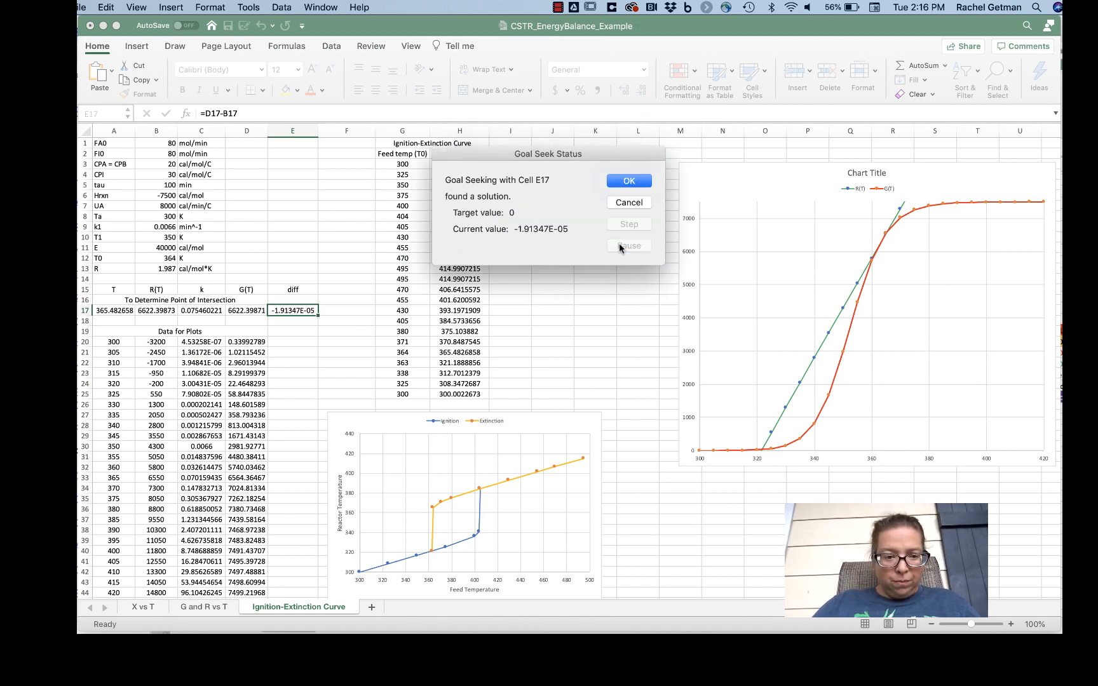
pyautogui.click(629, 182)
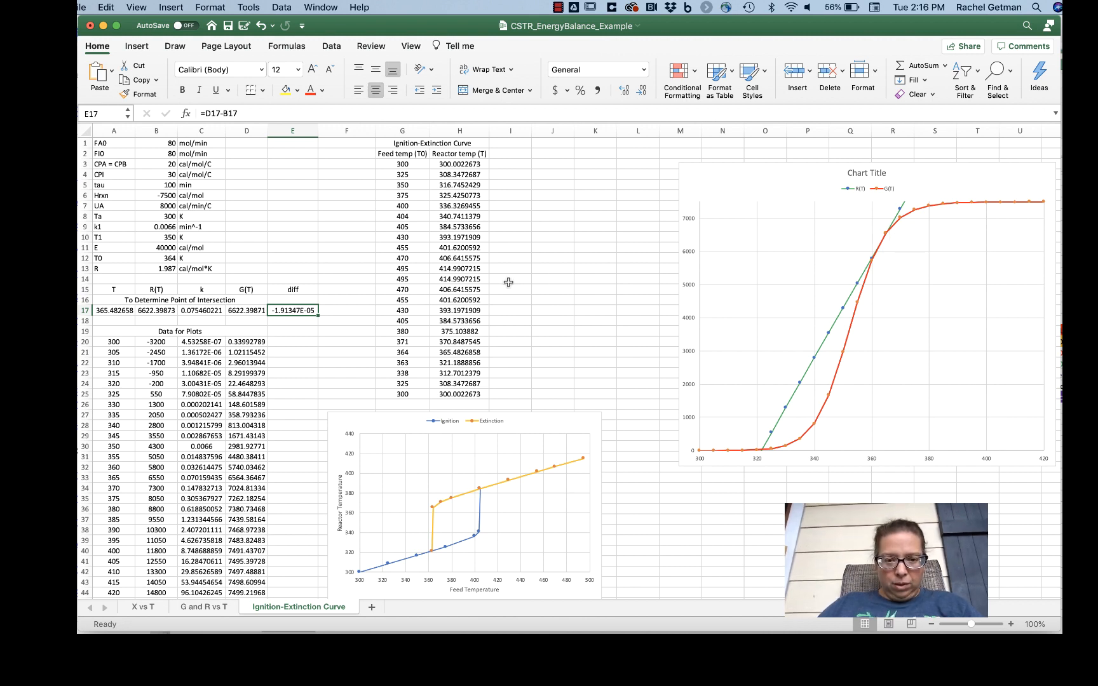
# Step: Compare the 364 K and 363 K feed temperature rows of the ignition-extinction table with the solved T in A17
pyautogui.click(412, 352)
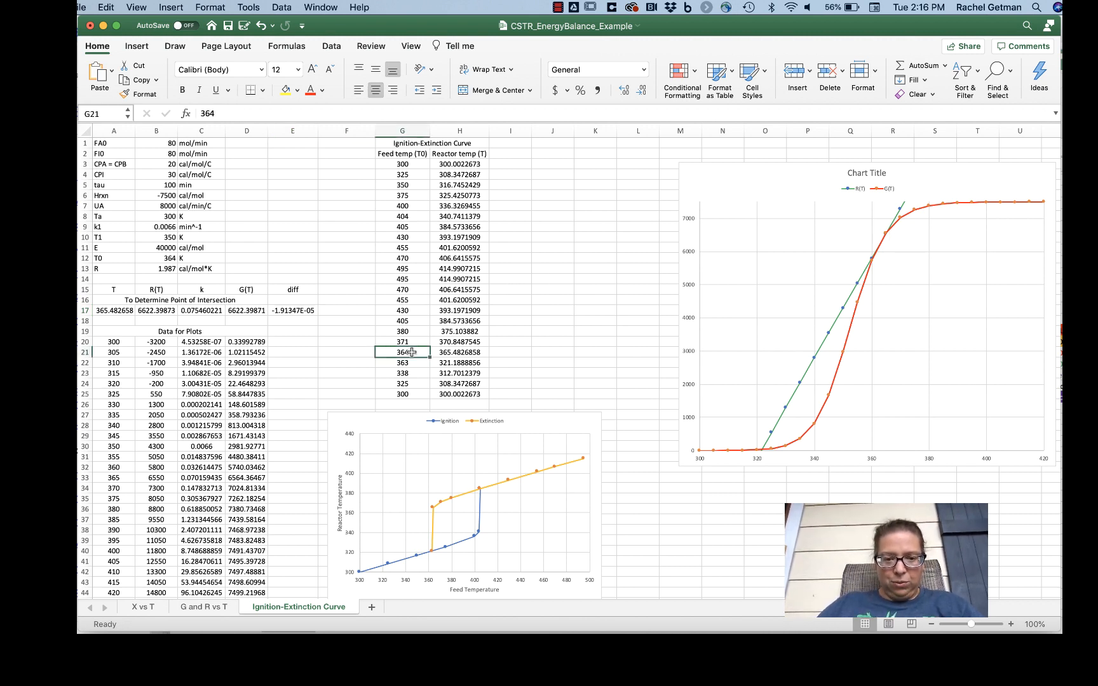
pyautogui.press('Right')
pyautogui.press('Left')
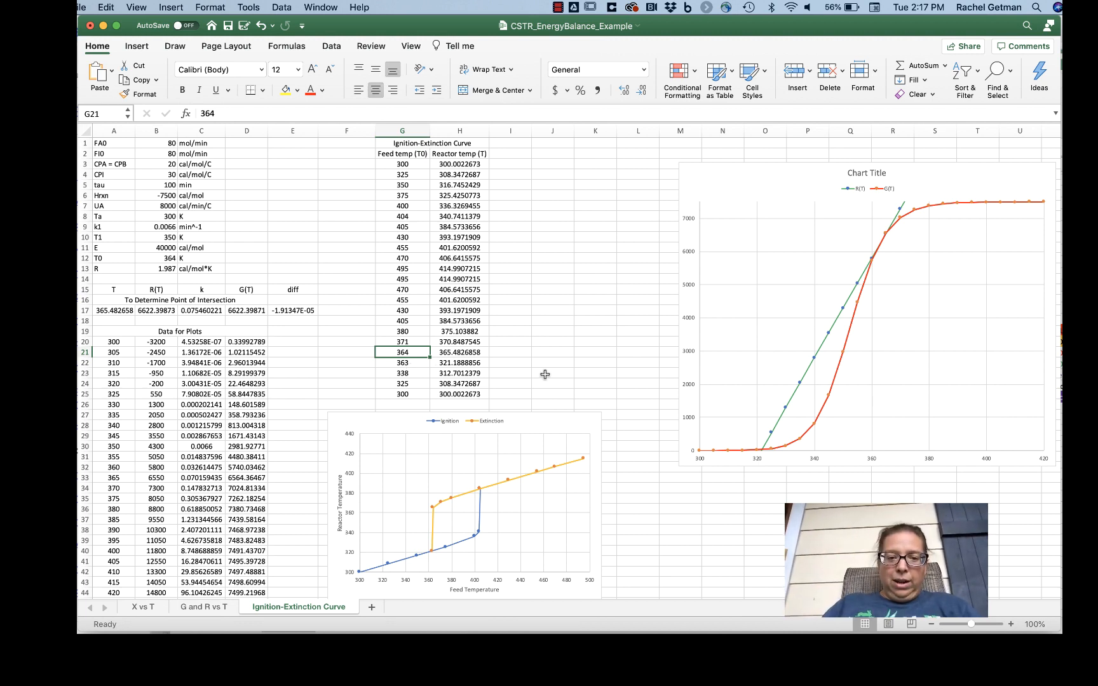
pyautogui.press('Down')
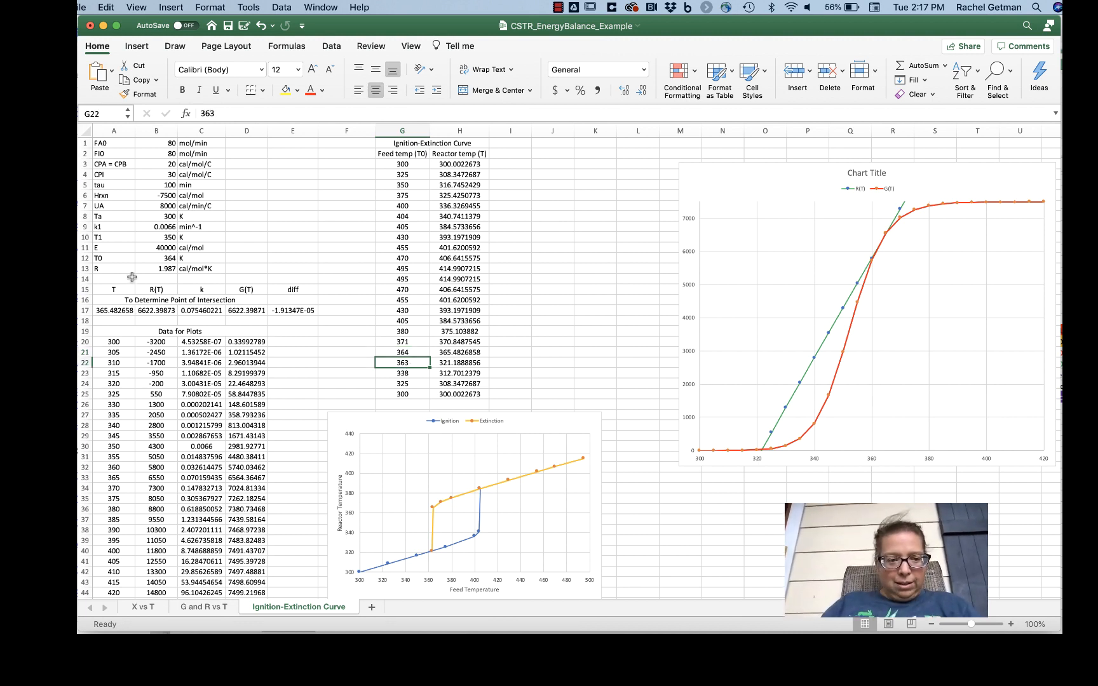
pyautogui.click(120, 309)
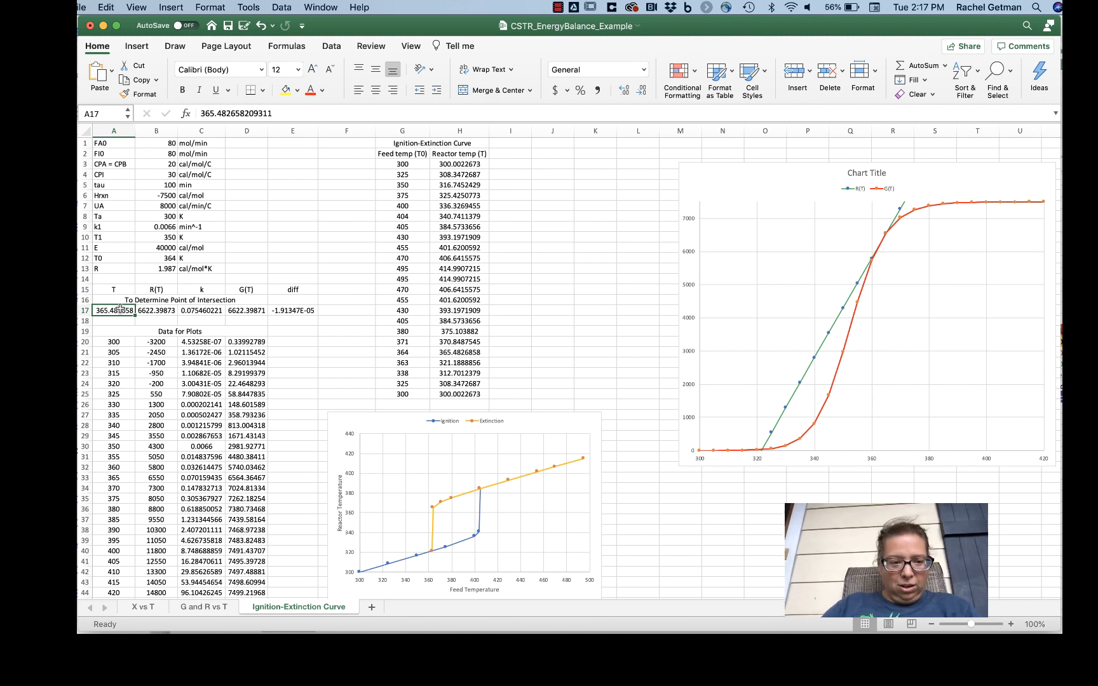
# Step: Set the feed temperature T0 in B12 back to 363 K and select the diff cell E17
pyautogui.click(151, 257)
pyautogui.write('363')
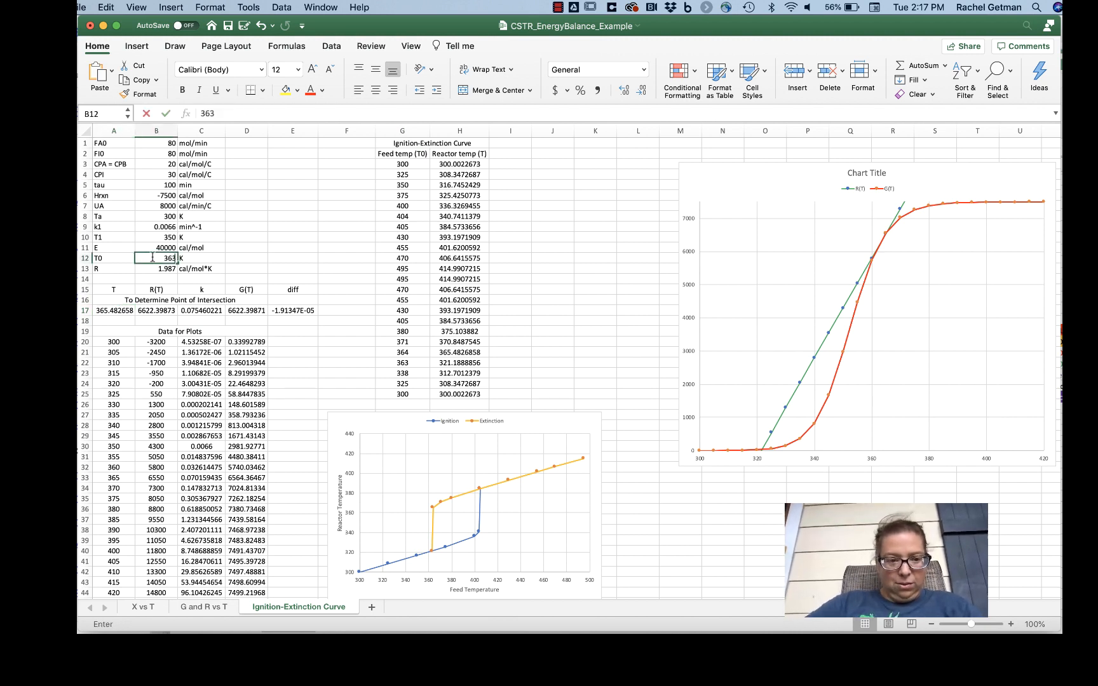
pyautogui.press('Return')
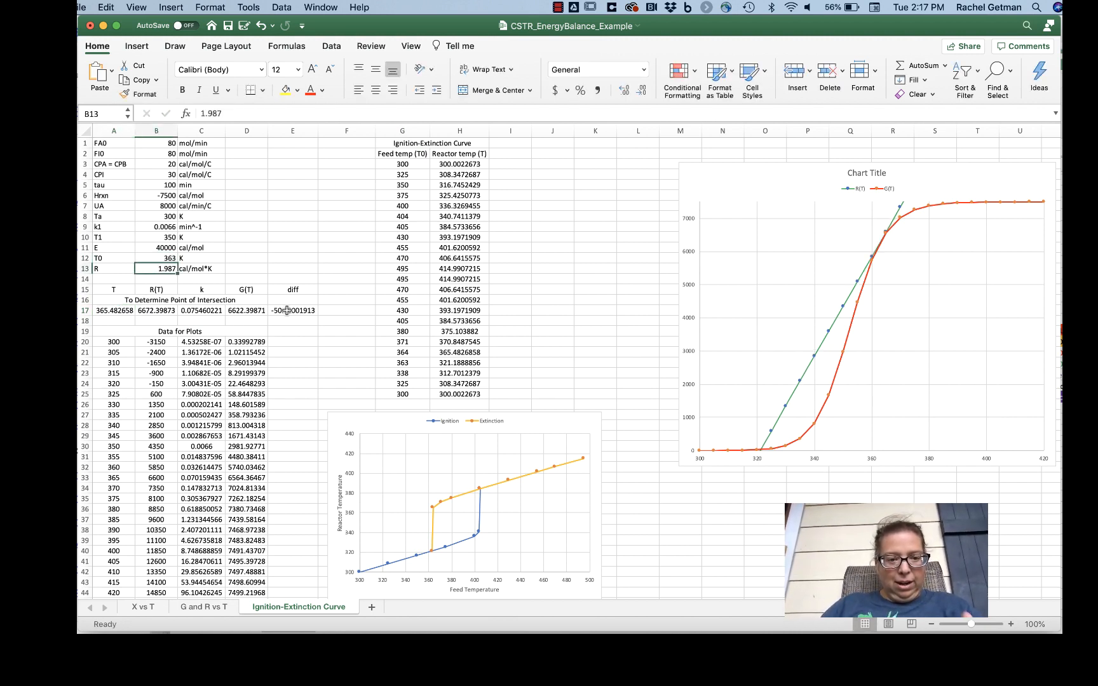
pyautogui.click(287, 310)
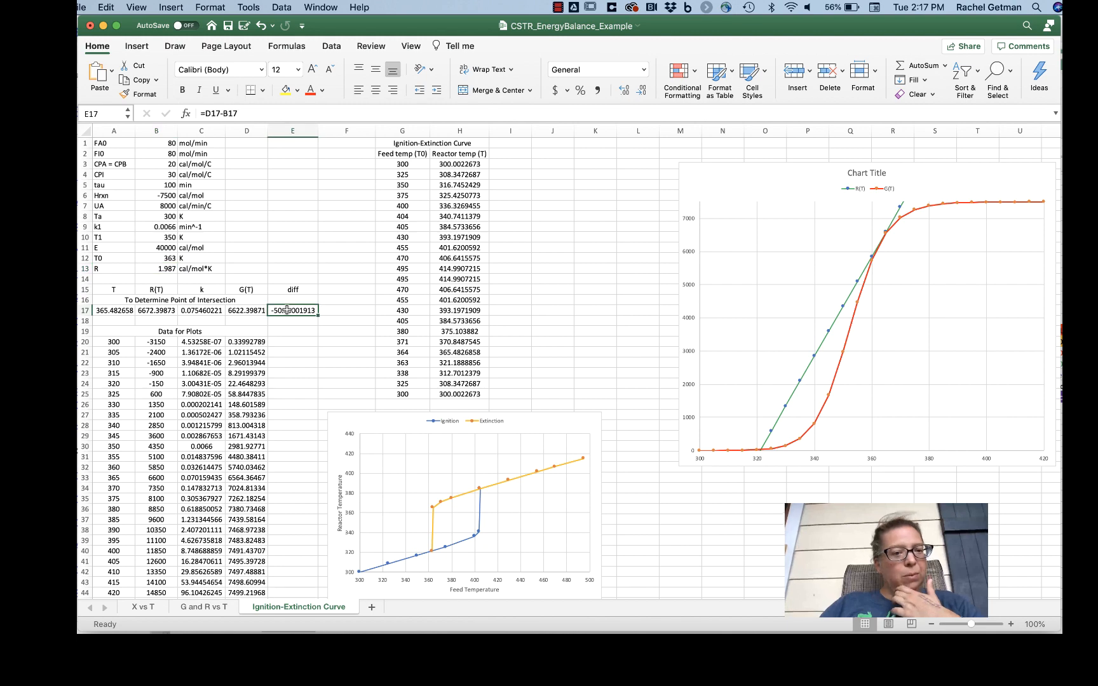
# Step: Find the 363 K intersection with Goal Seek, setting the diff cell E17 to 0 by changing A17
pyautogui.click(249, 7)
pyautogui.click(261, 192)
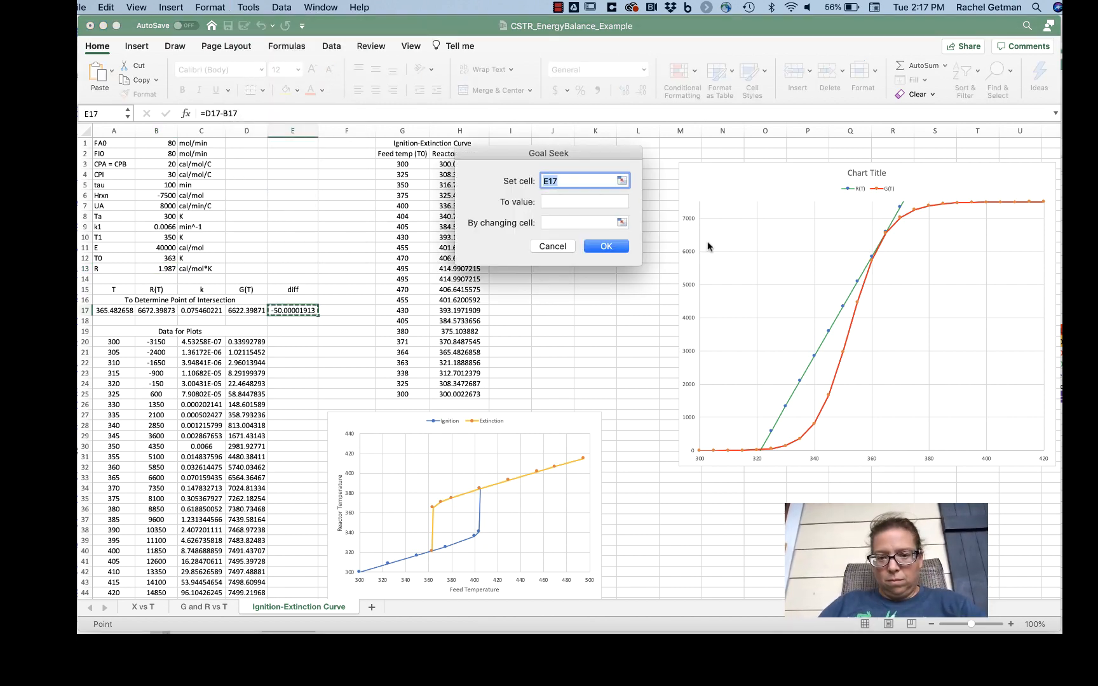
pyautogui.click(620, 201)
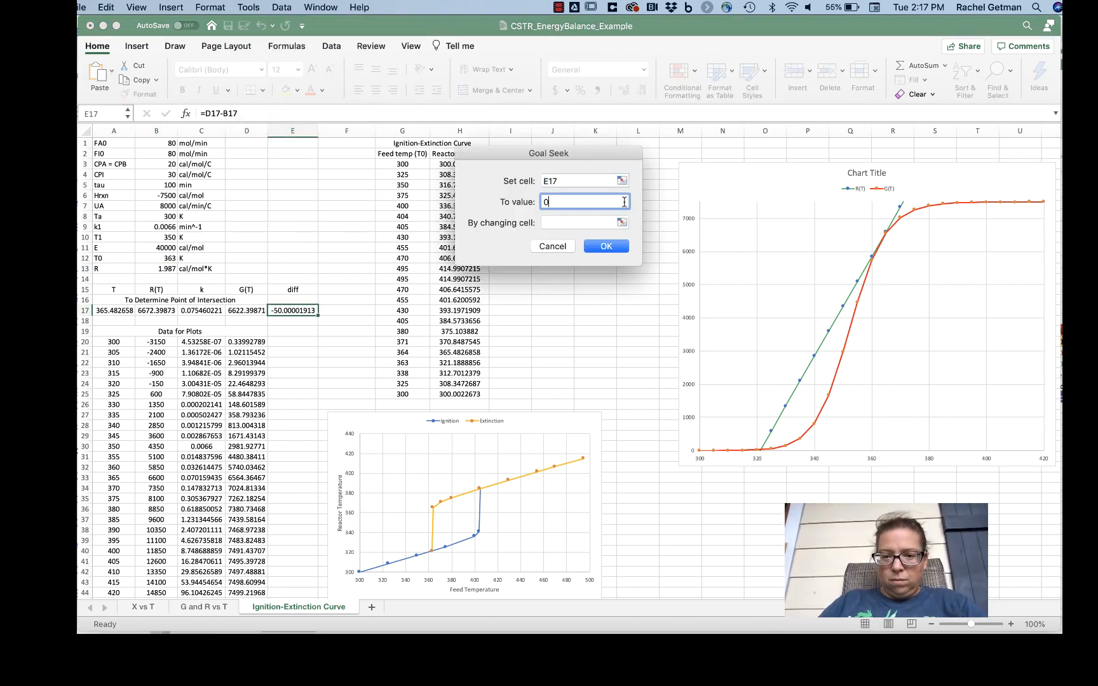
pyautogui.click(622, 222)
pyautogui.click(114, 310)
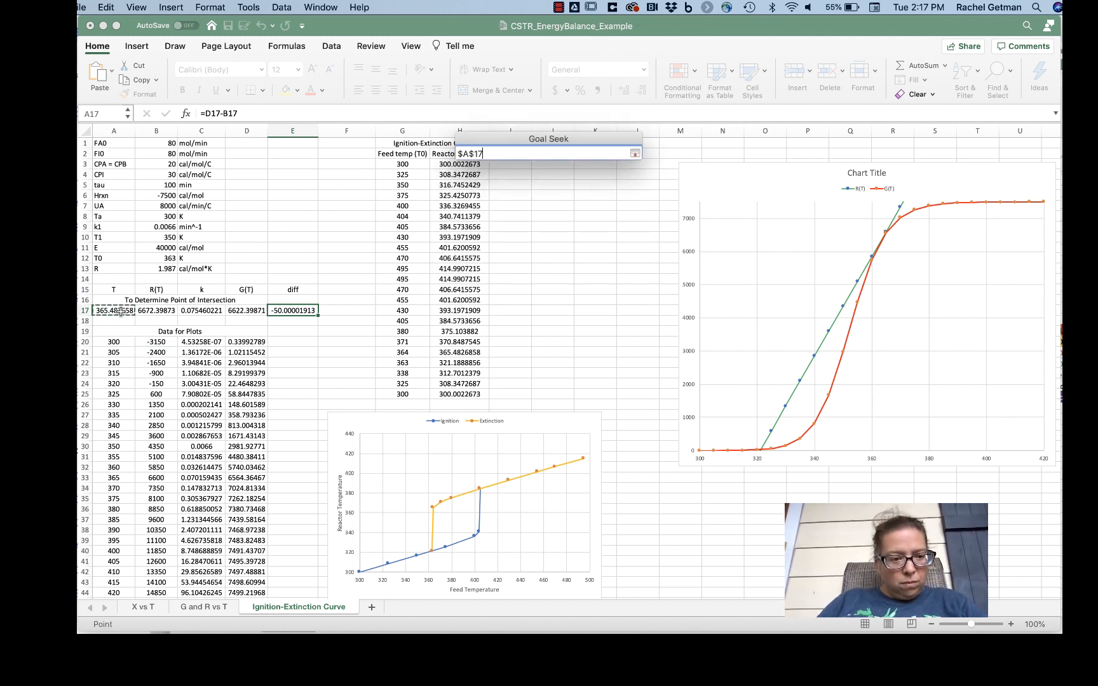
pyautogui.click(634, 154)
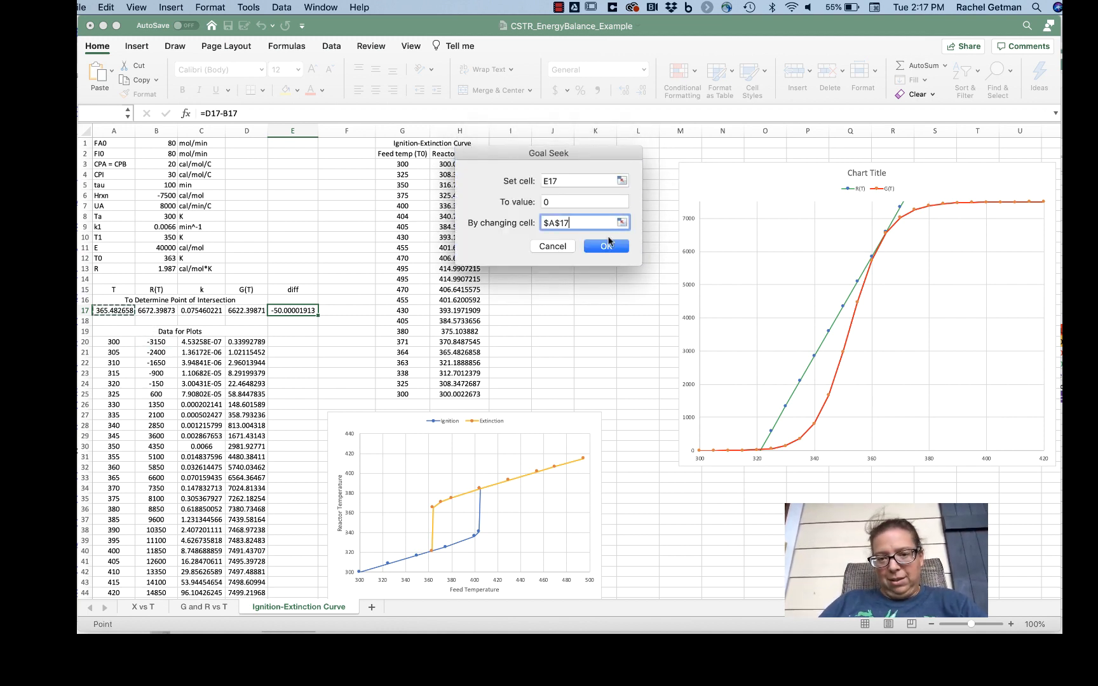
pyautogui.click(608, 249)
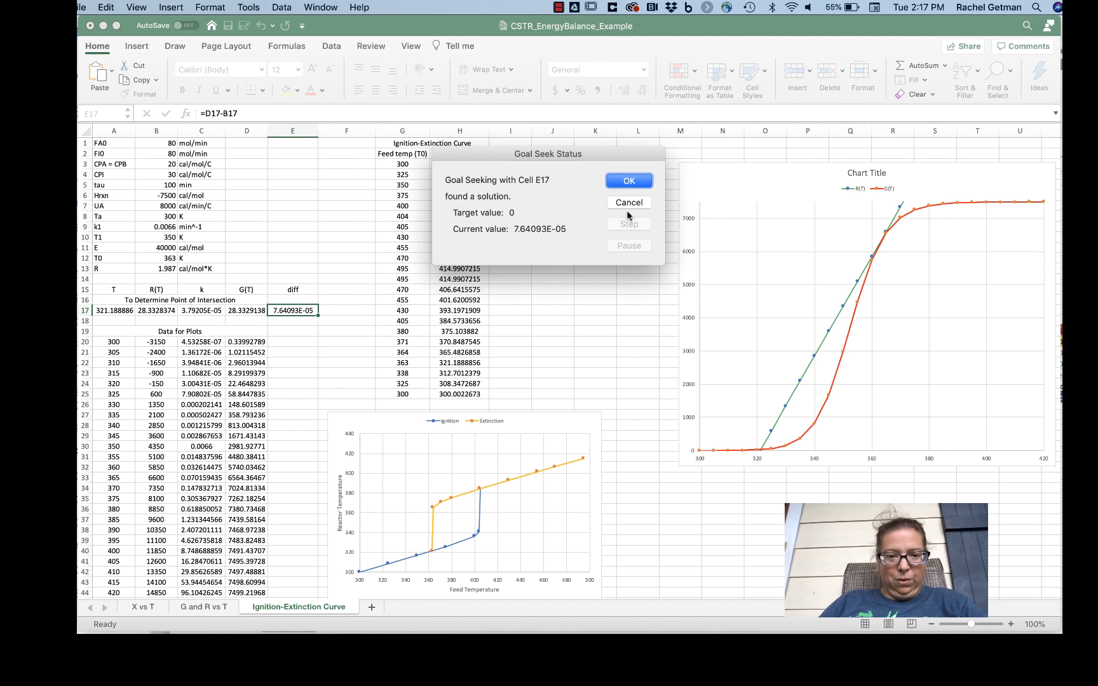
pyautogui.click(629, 182)
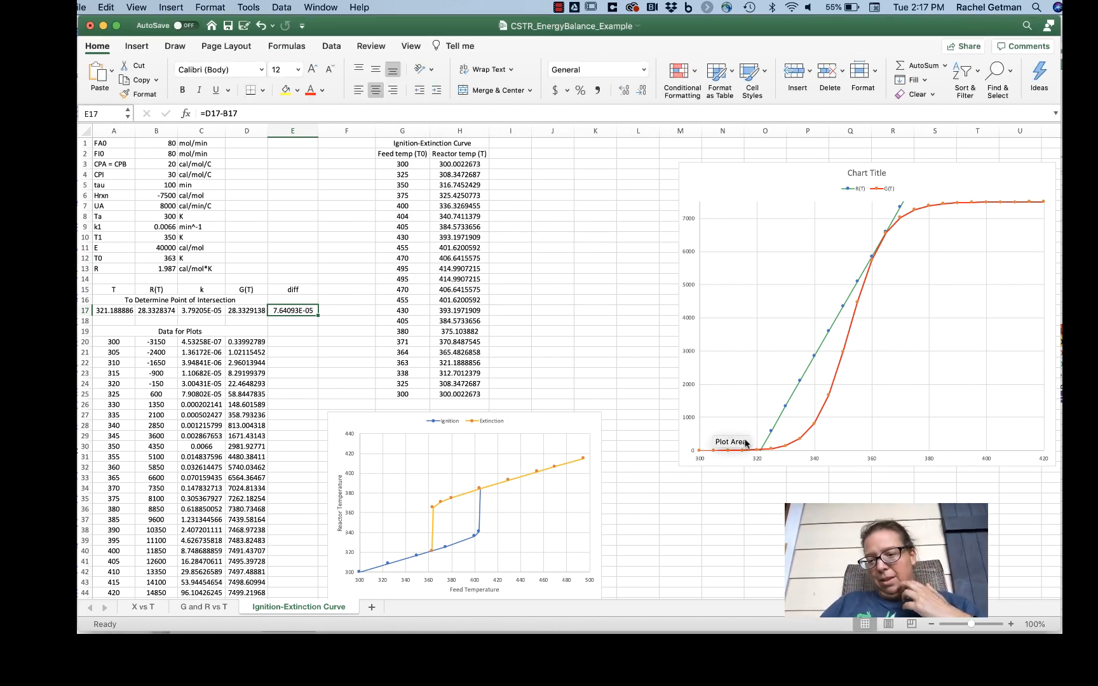
# Step: Compare the solved 363 K reactor temperature with H22 and examine the Extinction and Ignition series on the ignition-extinction chart
pyautogui.moveTo(766, 452)
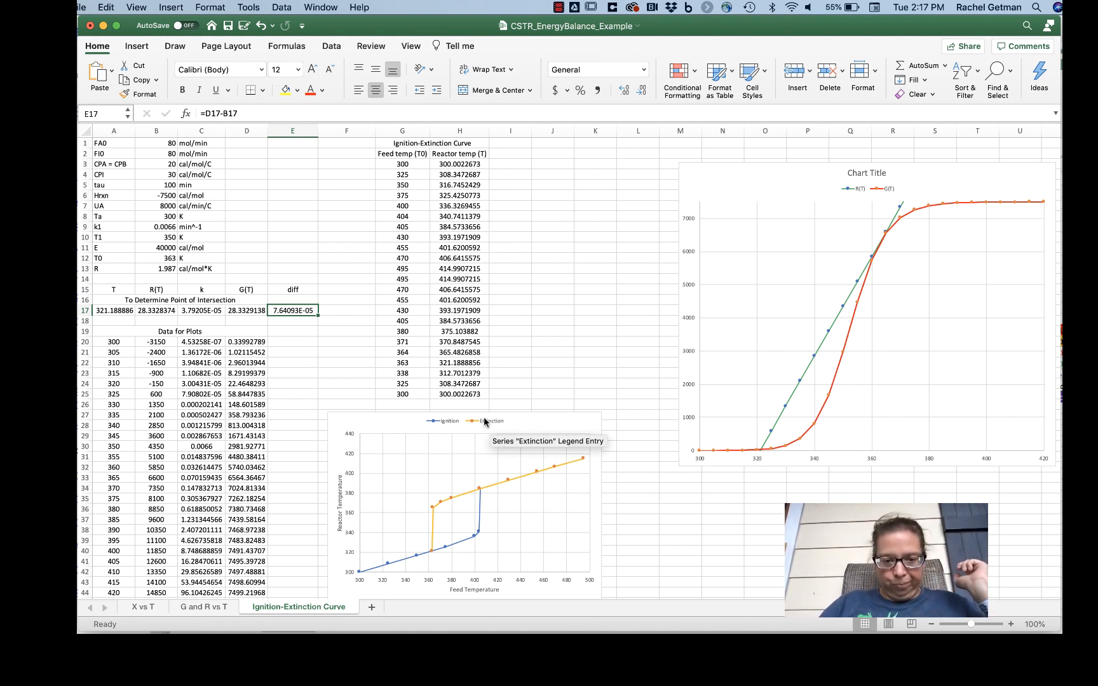
pyautogui.click(462, 363)
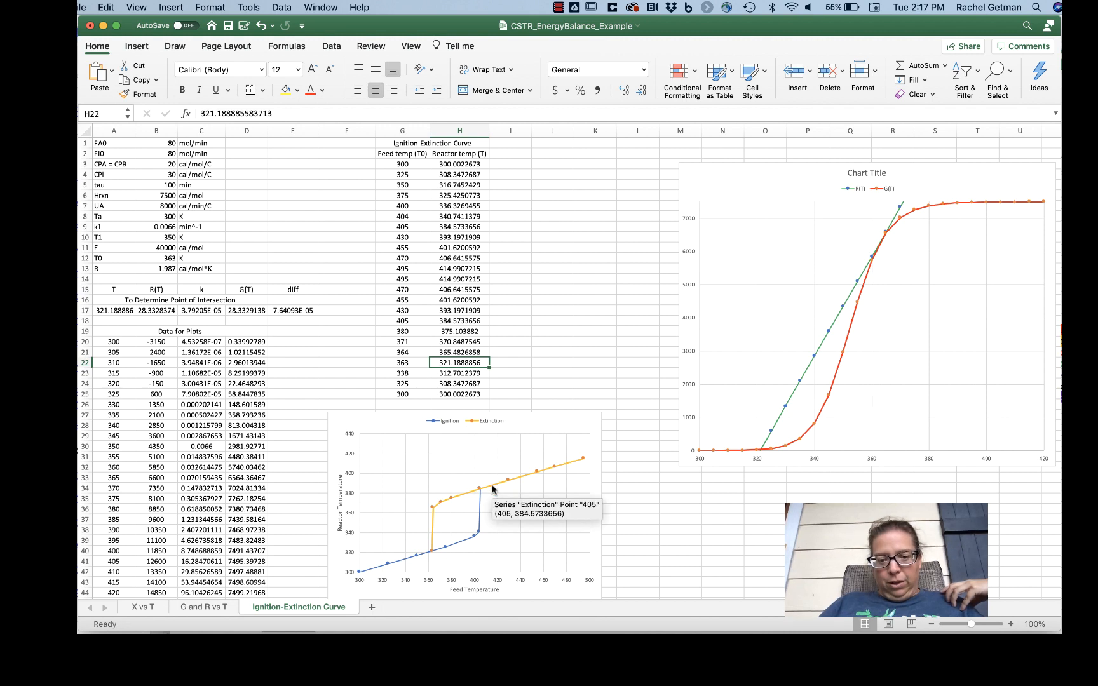
pyautogui.click(535, 471)
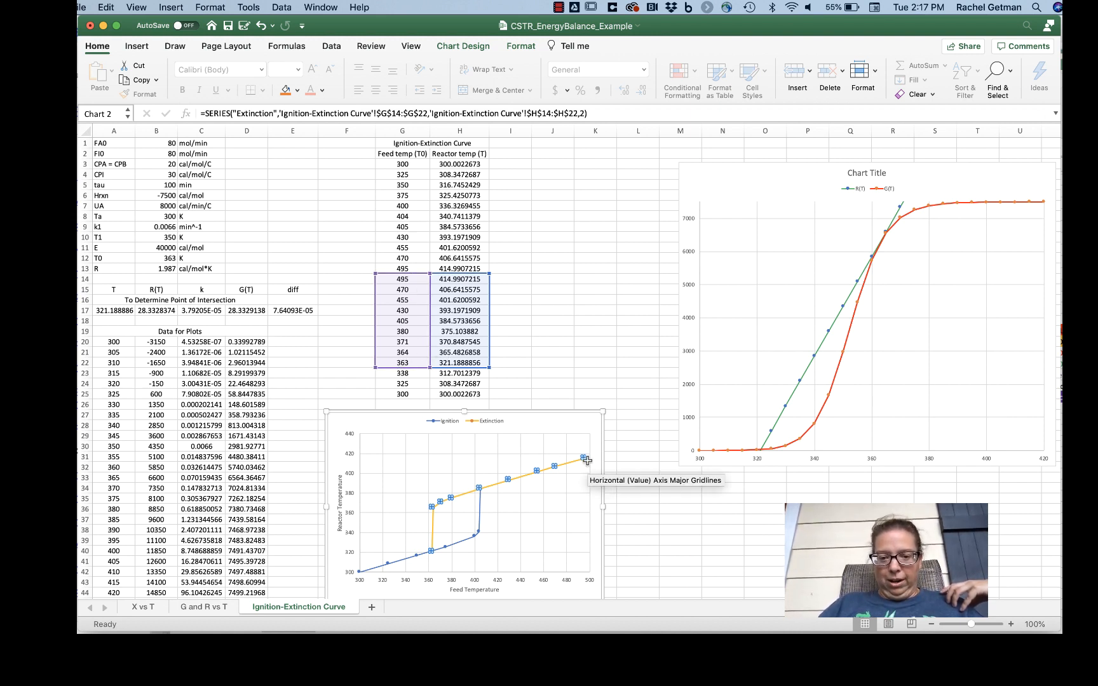
pyautogui.click(455, 545)
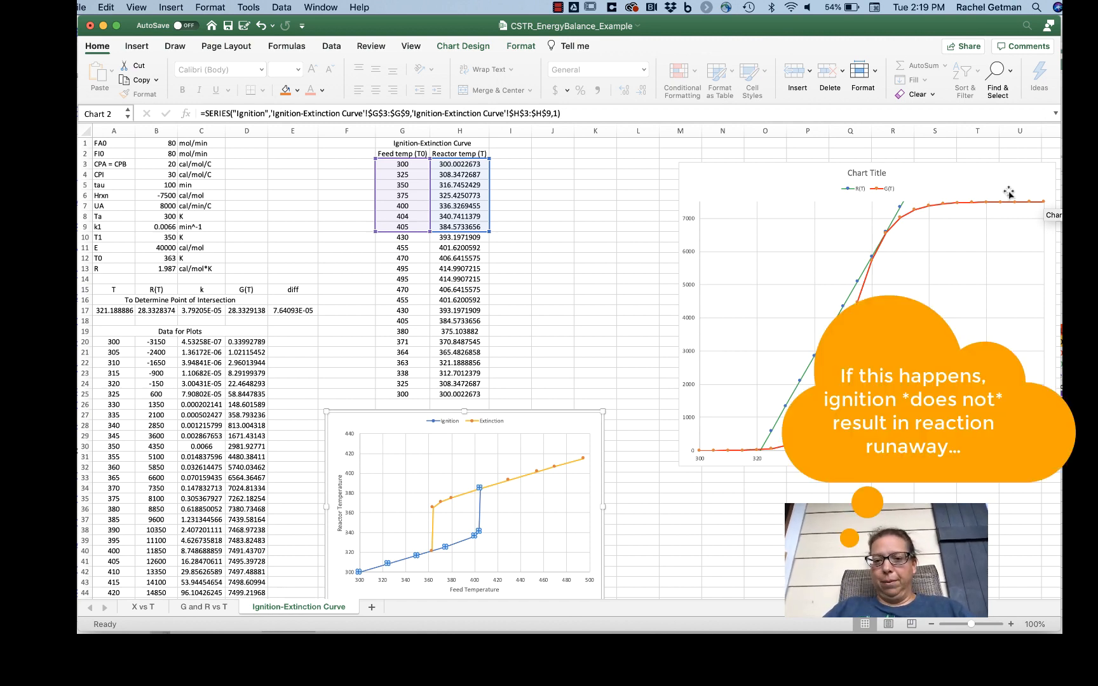
pyautogui.click(550, 469)
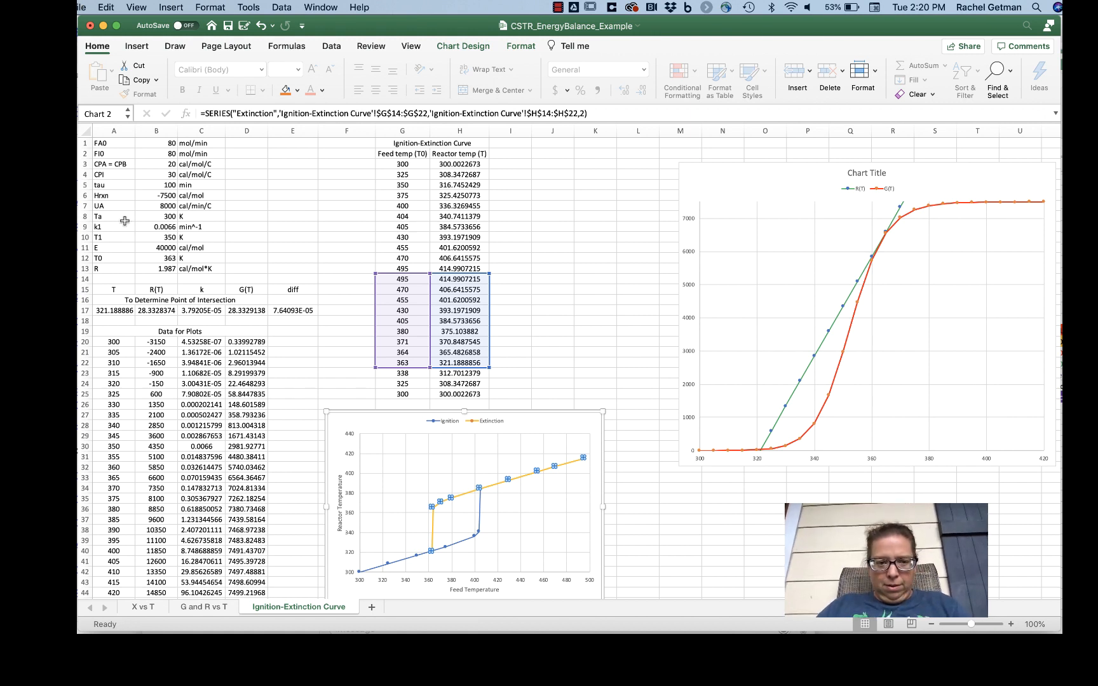
# Step: Set the feed temperature T0 in B12 to 370 K and inspect the R(T)–G(T) intersections on the chart
pyautogui.click(141, 260)
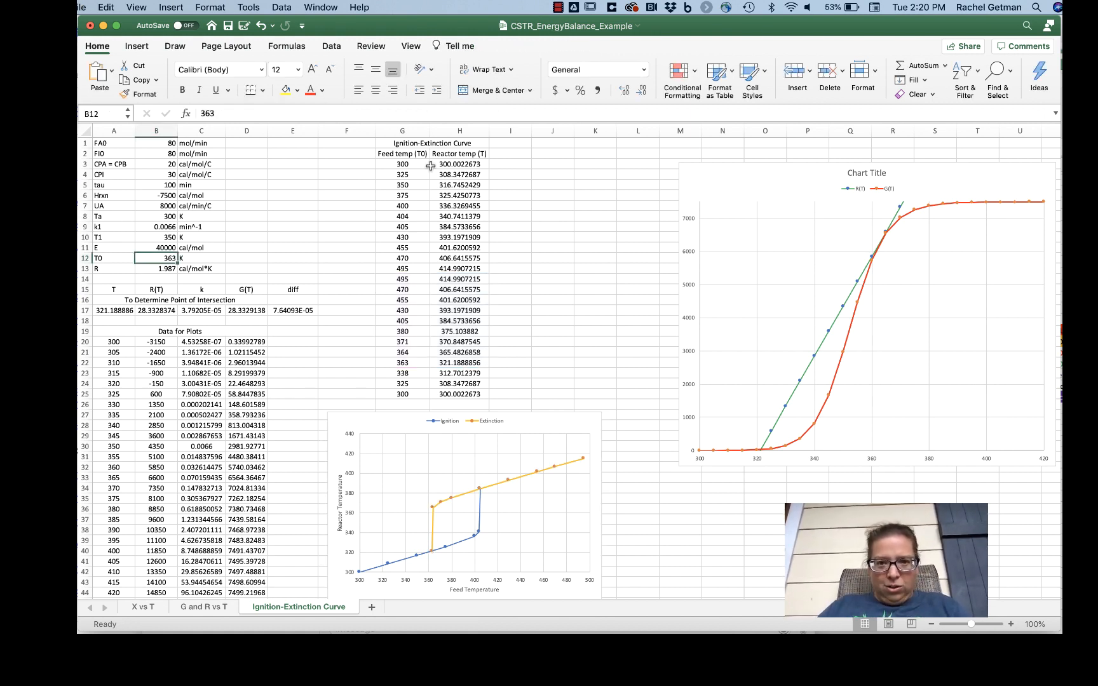
pyautogui.write('370')
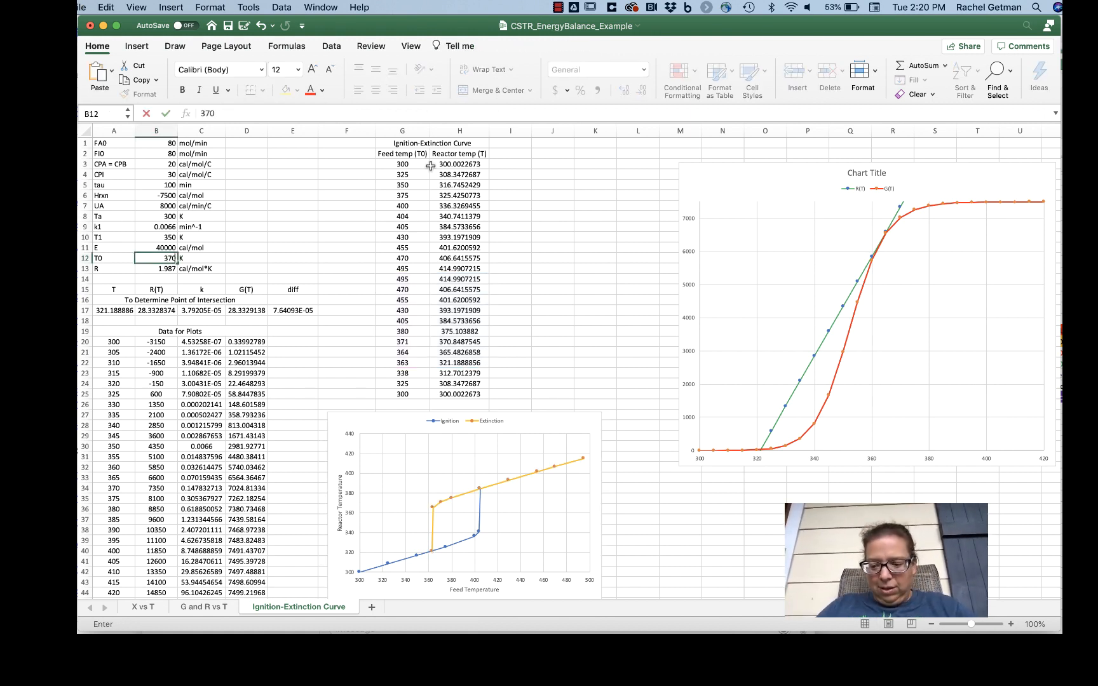
pyautogui.press('Return')
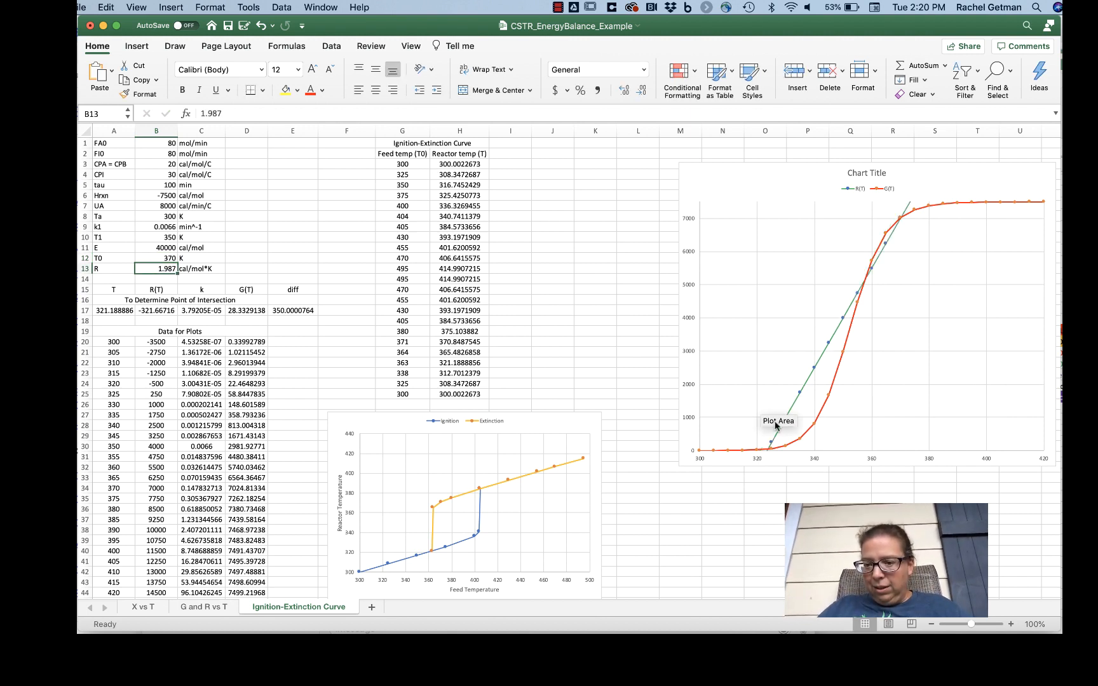
pyautogui.moveTo(801, 390)
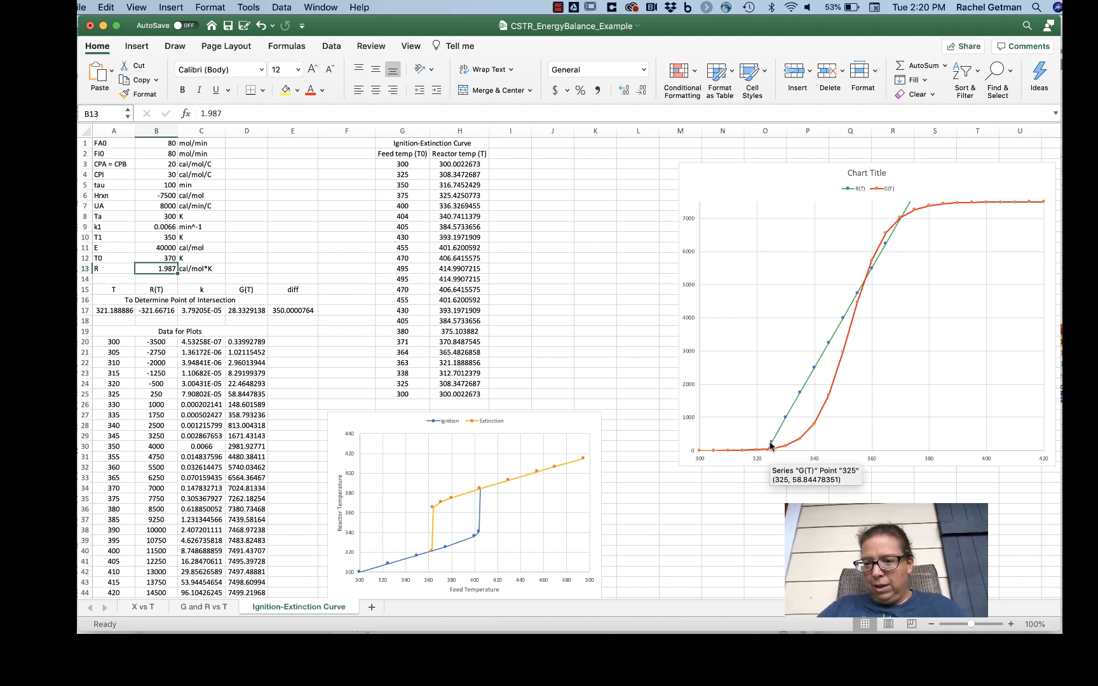
pyautogui.moveTo(908, 220)
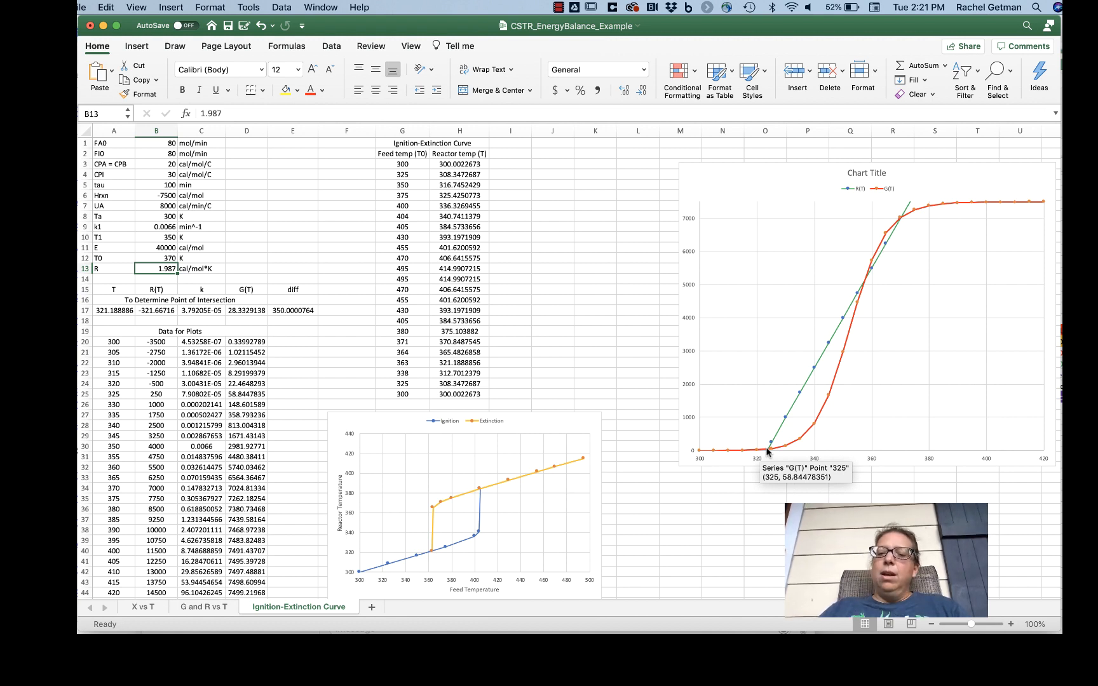
# Step: Set the feed temperature T0 in B12 to 380 K and check the lower and upper R(T)–G(T) intersections
pyautogui.click(161, 257)
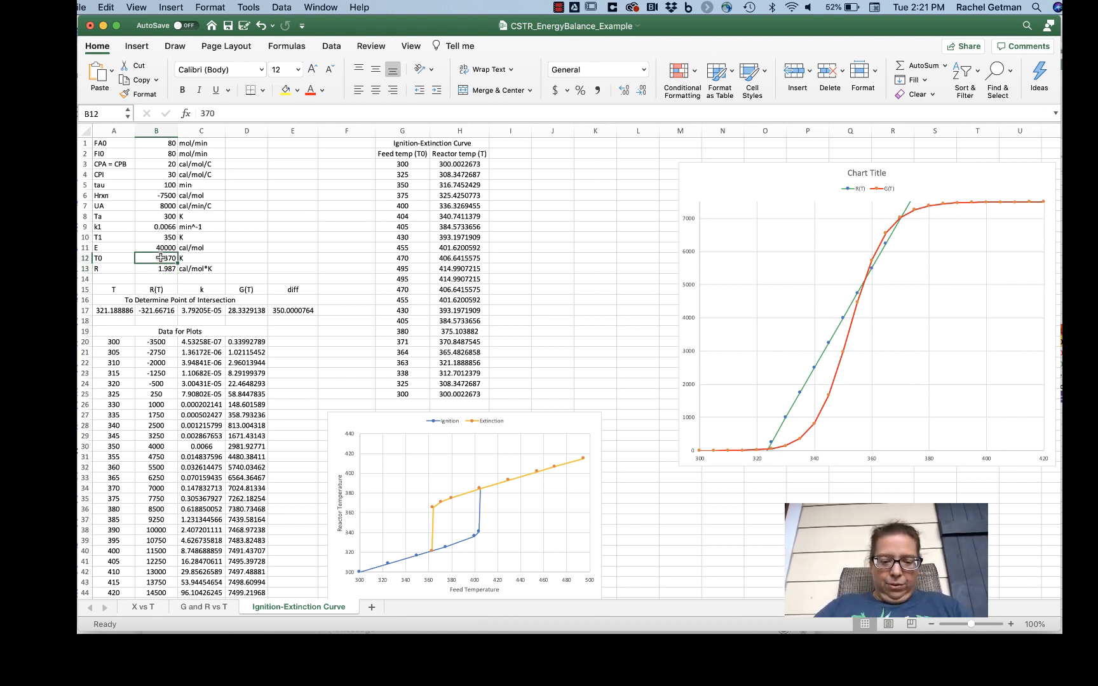
pyautogui.write('380')
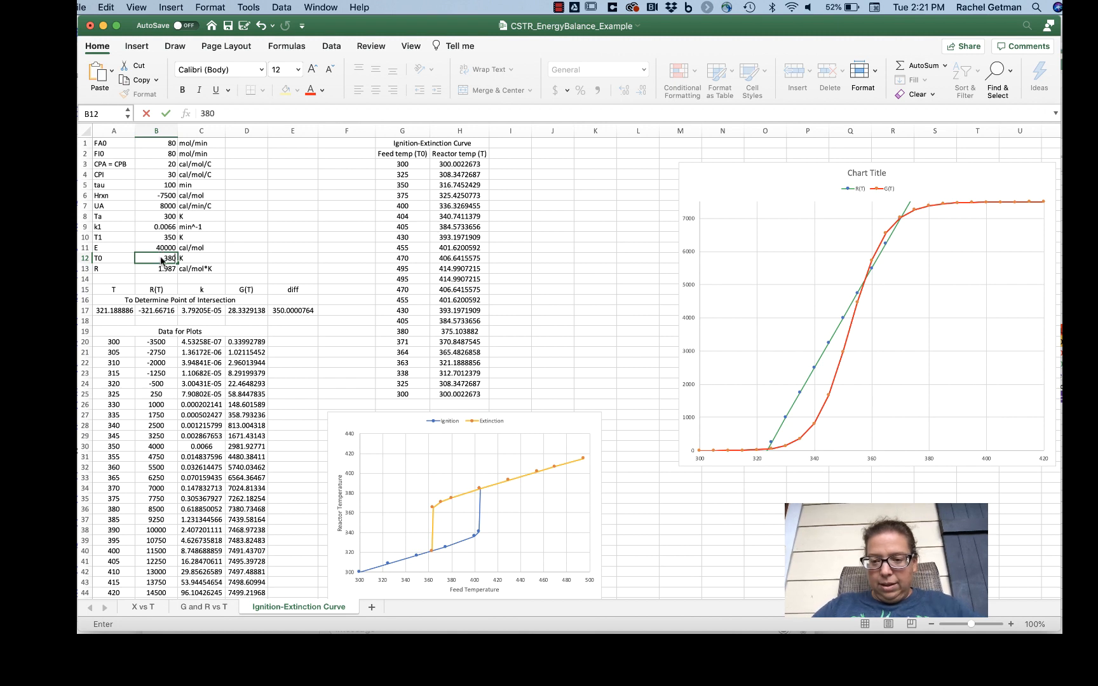
pyautogui.press('Return')
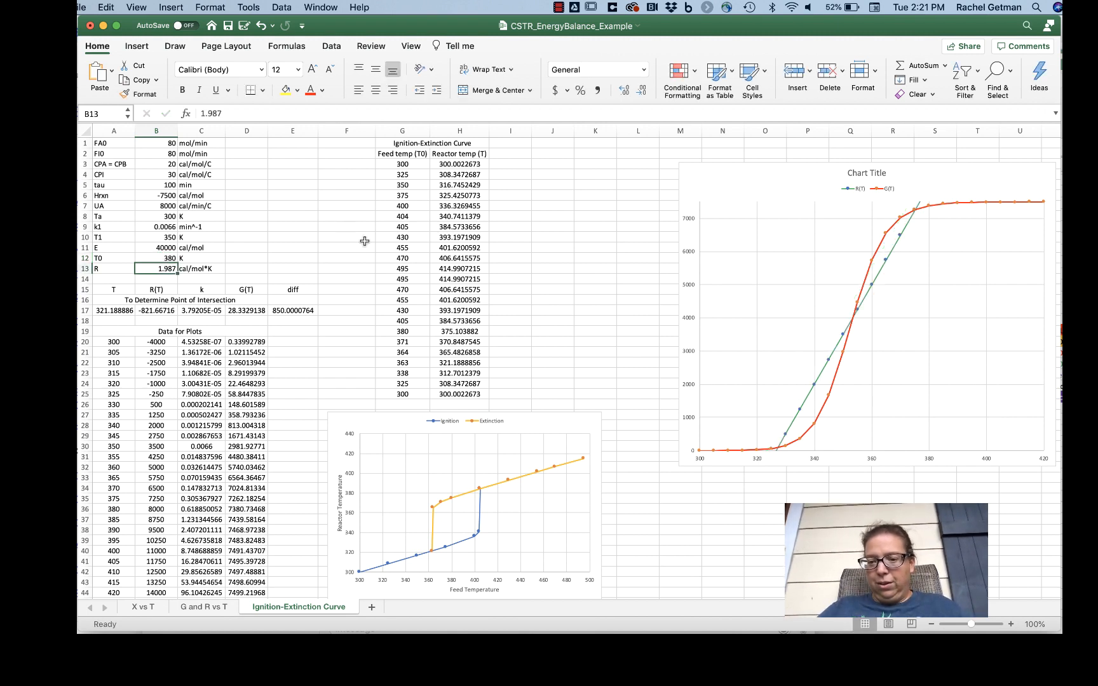
pyautogui.moveTo(761, 451)
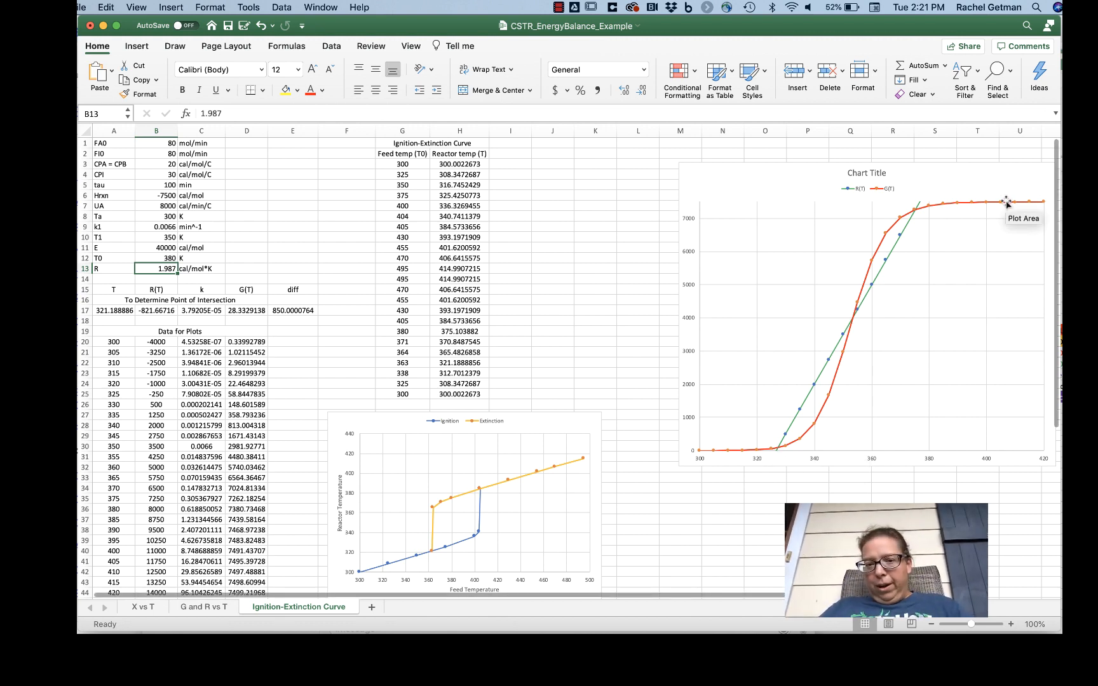
# Step: Try feed temperatures T0 of 450 K and 430 K in B12 to shift the R(T) line past ignition
pyautogui.press('Up')
pyautogui.write('450')
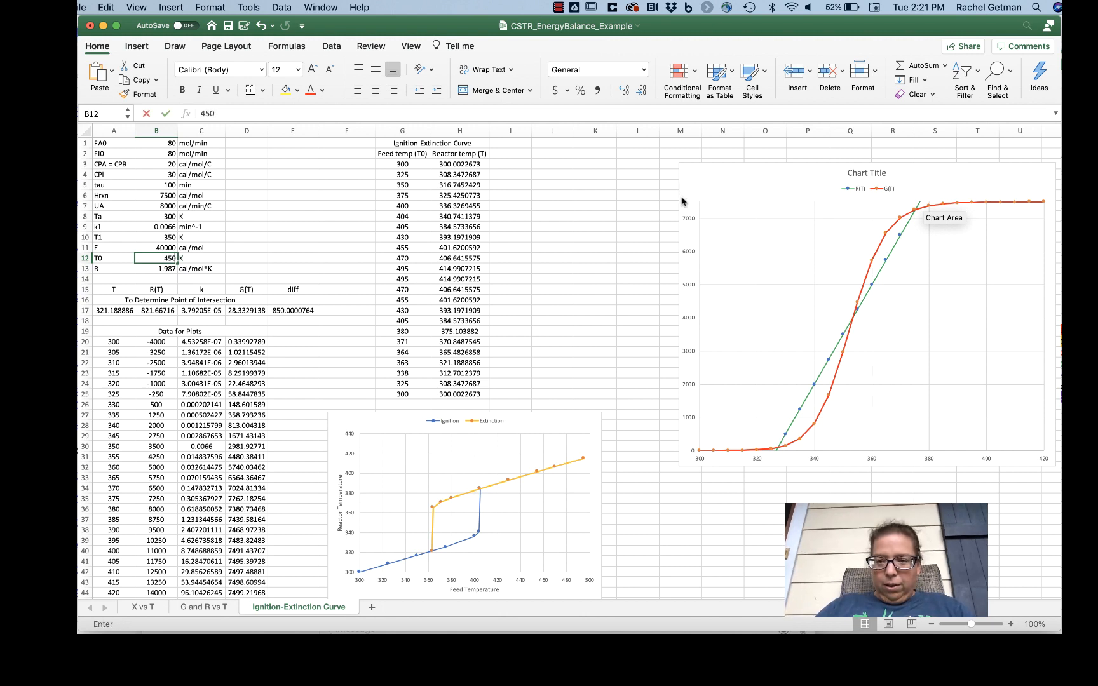
pyautogui.press('Return')
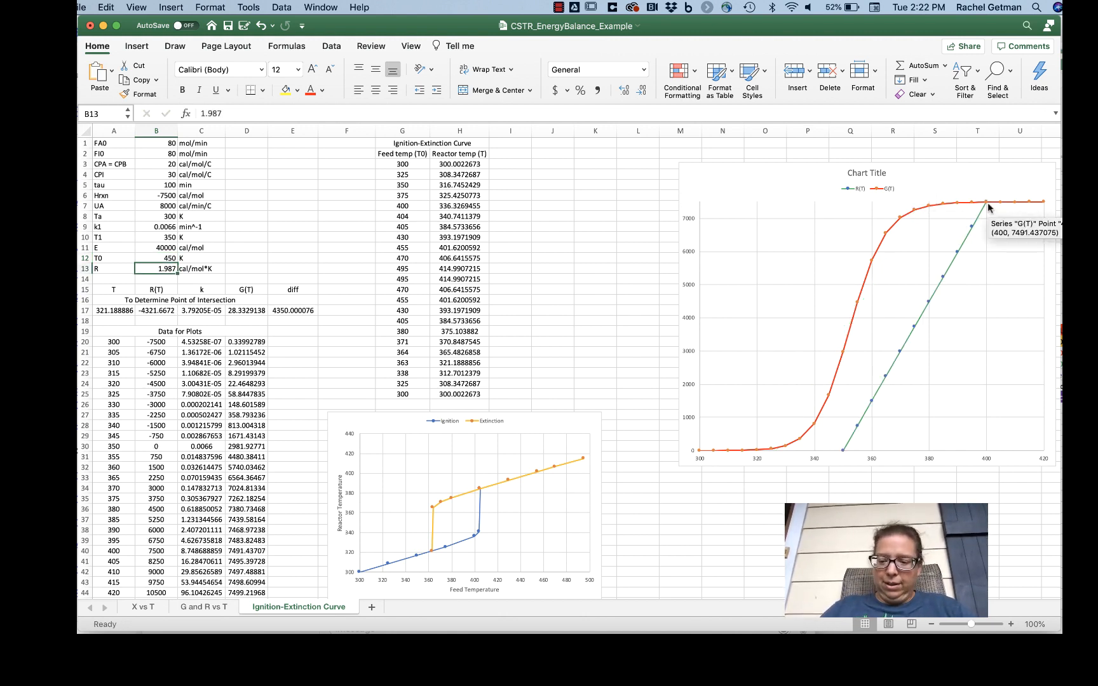
pyautogui.press('Up')
pyautogui.write('430')
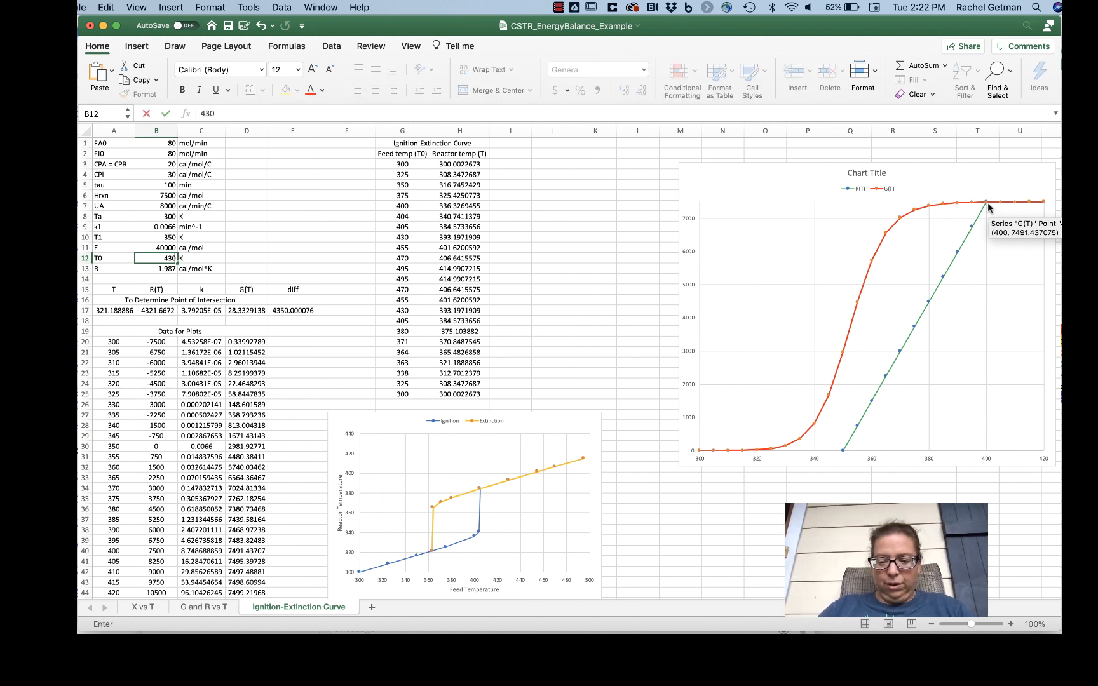
pyautogui.press('Return')
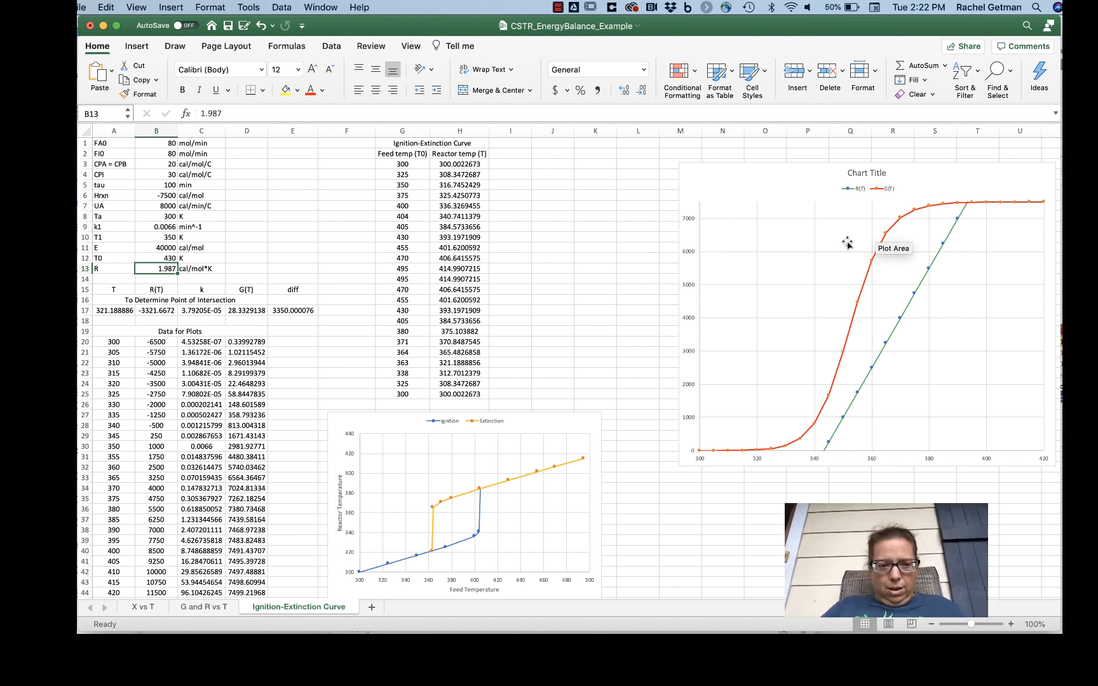
# Step: Try feed temperatures T0 of 404 K and 405 K in B12 to compare the R(T)–G(T) curves around the ignition point
pyautogui.press('Up')
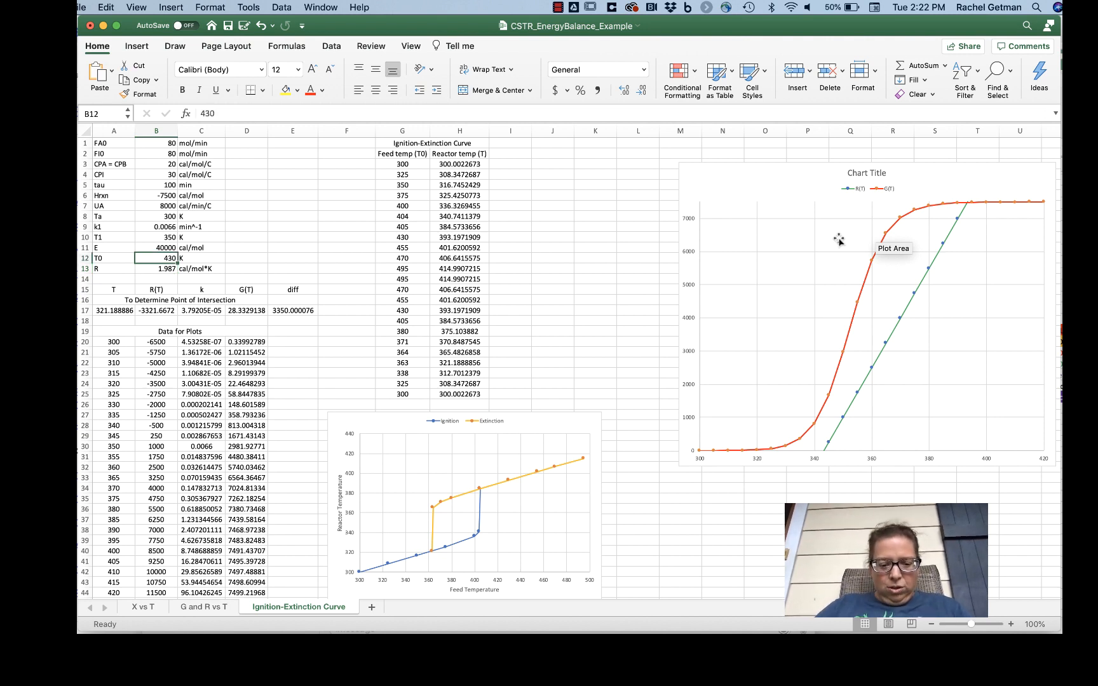
pyautogui.write('404')
pyautogui.press('Return')
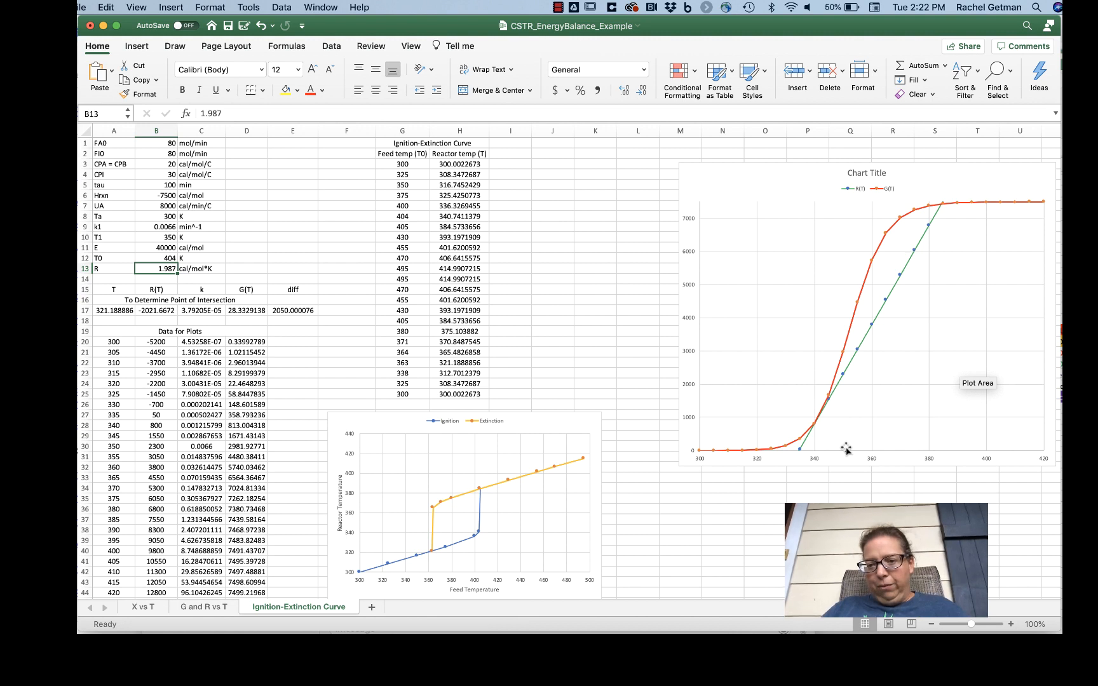
pyautogui.moveTo(820, 418)
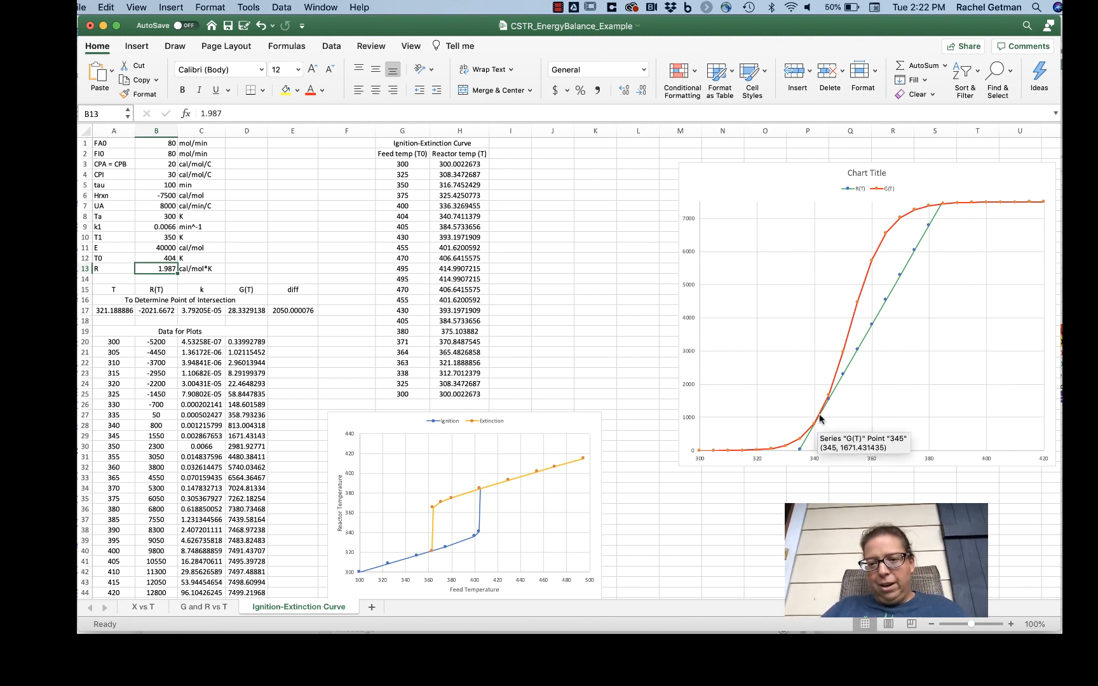
pyautogui.press('Up')
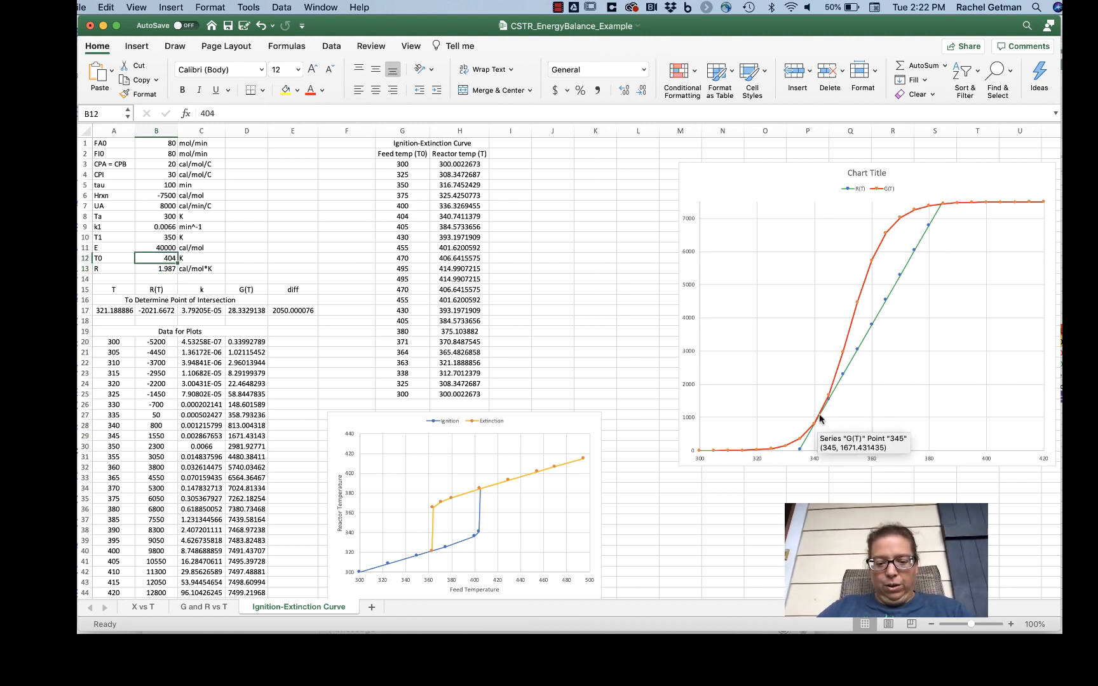
pyautogui.write('405')
pyautogui.press('Return')
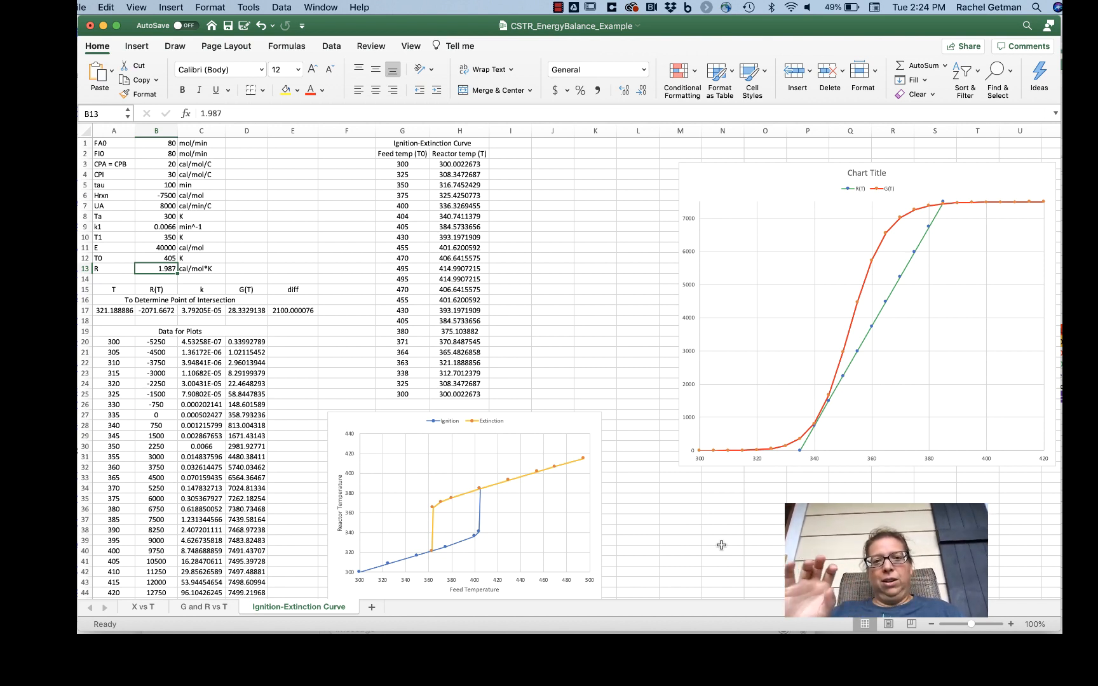
# Step: Highlight the Ignition series on the ignition-extinction chart and return the feed temperature T0 in B12 to 380 K
pyautogui.click(464, 541)
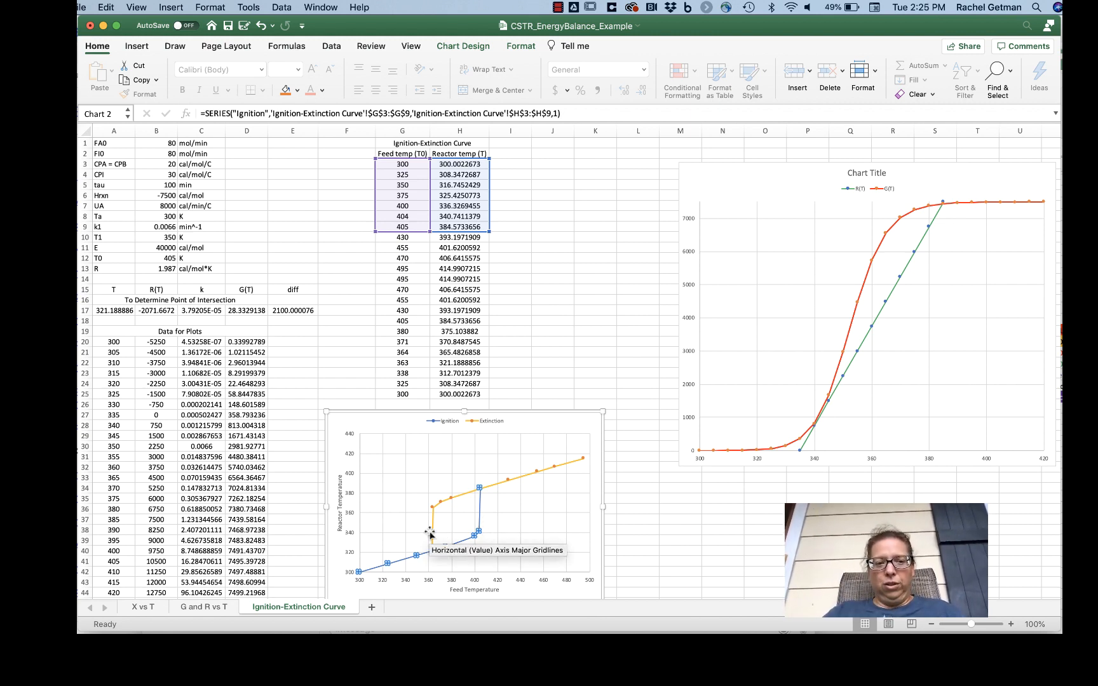
pyautogui.click(168, 258)
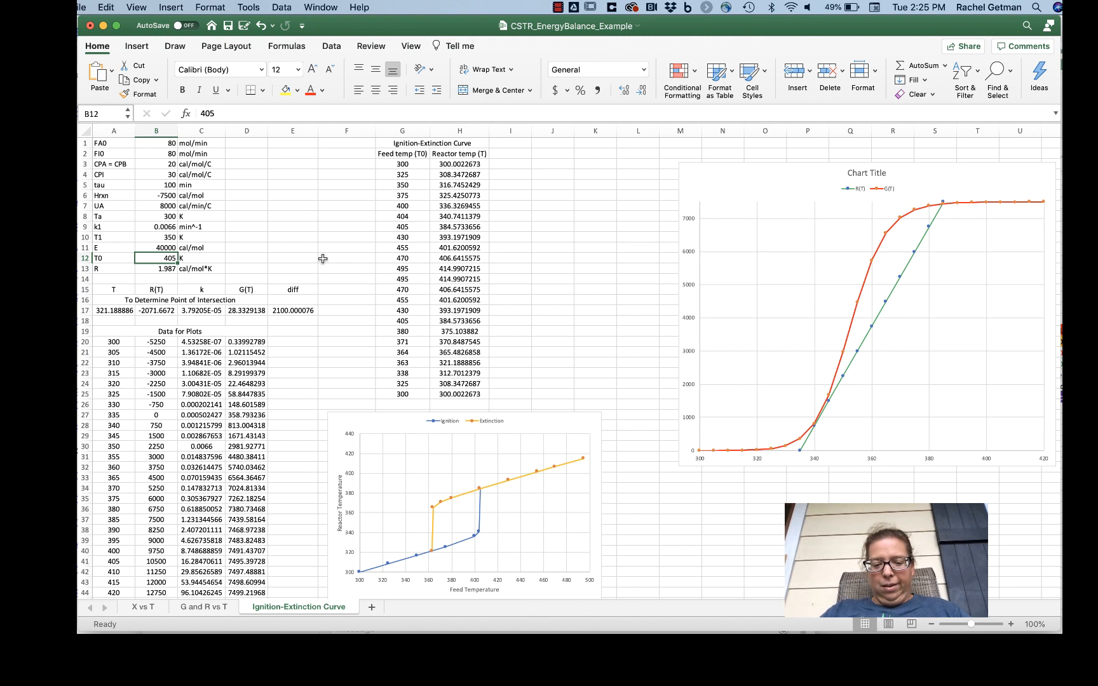
pyautogui.write('380')
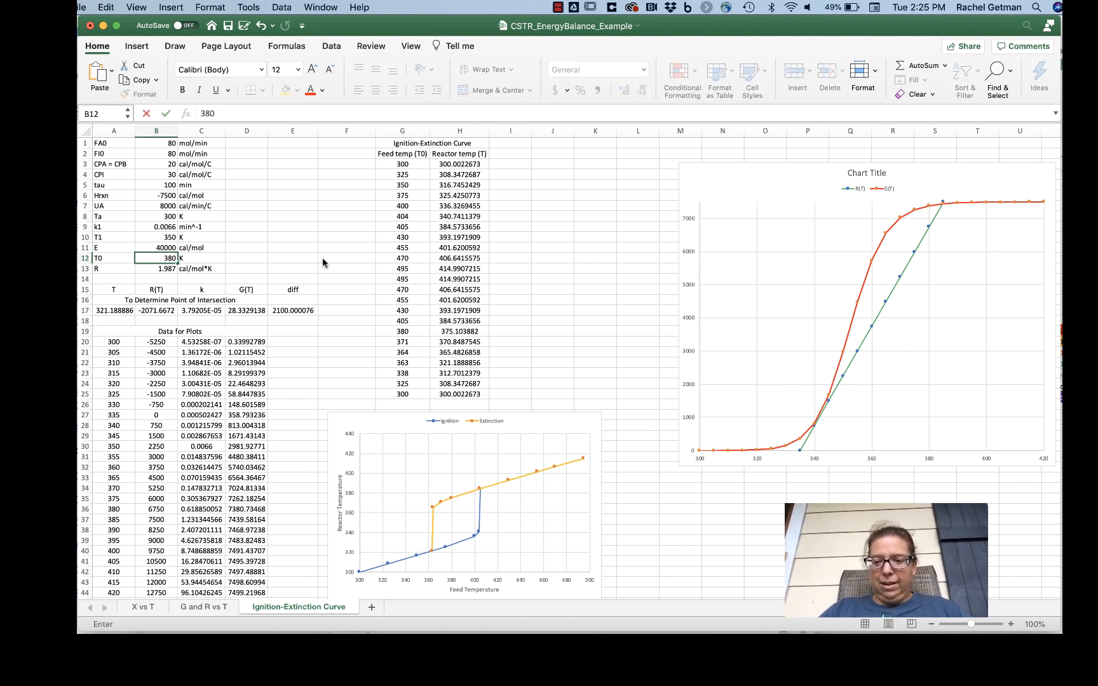
pyautogui.press('Return')
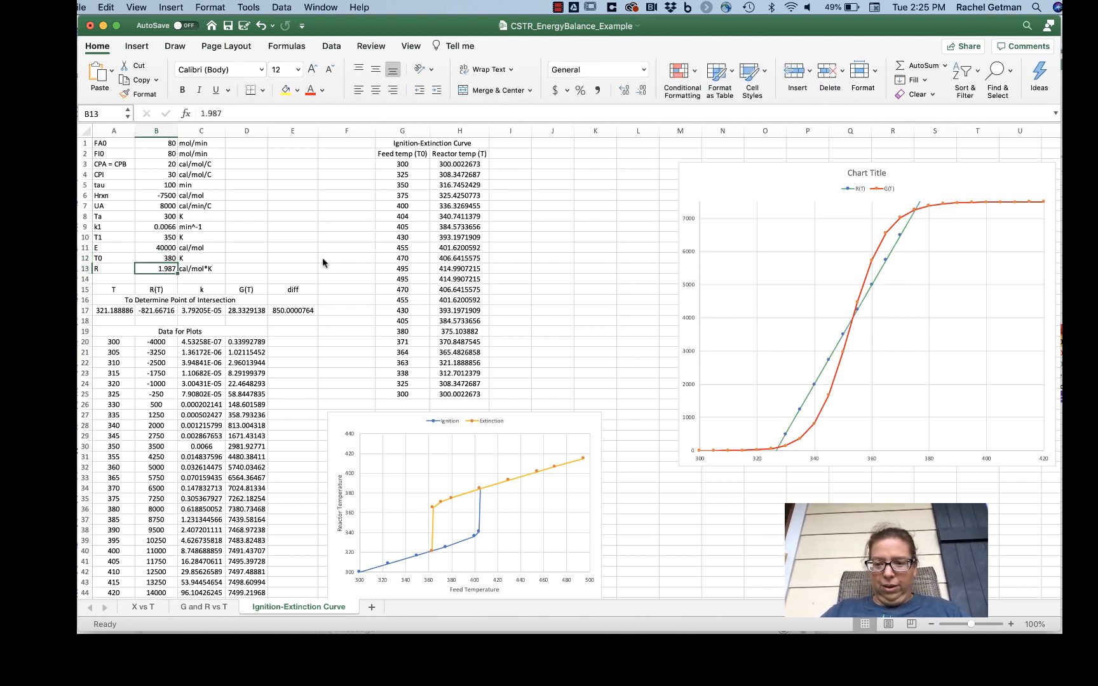
# Step: Set the feed temperature T0 in B12 to 390 K and inspect the lower and upper R(T)–G(T) intersections
pyautogui.press('Up')
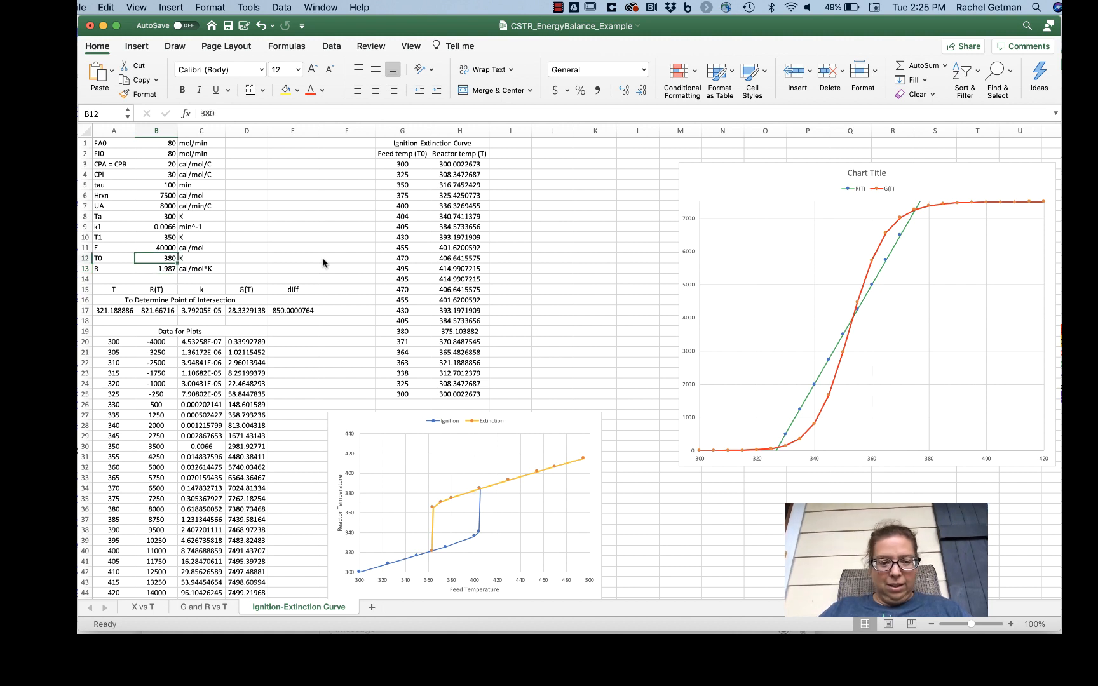
pyautogui.write('390')
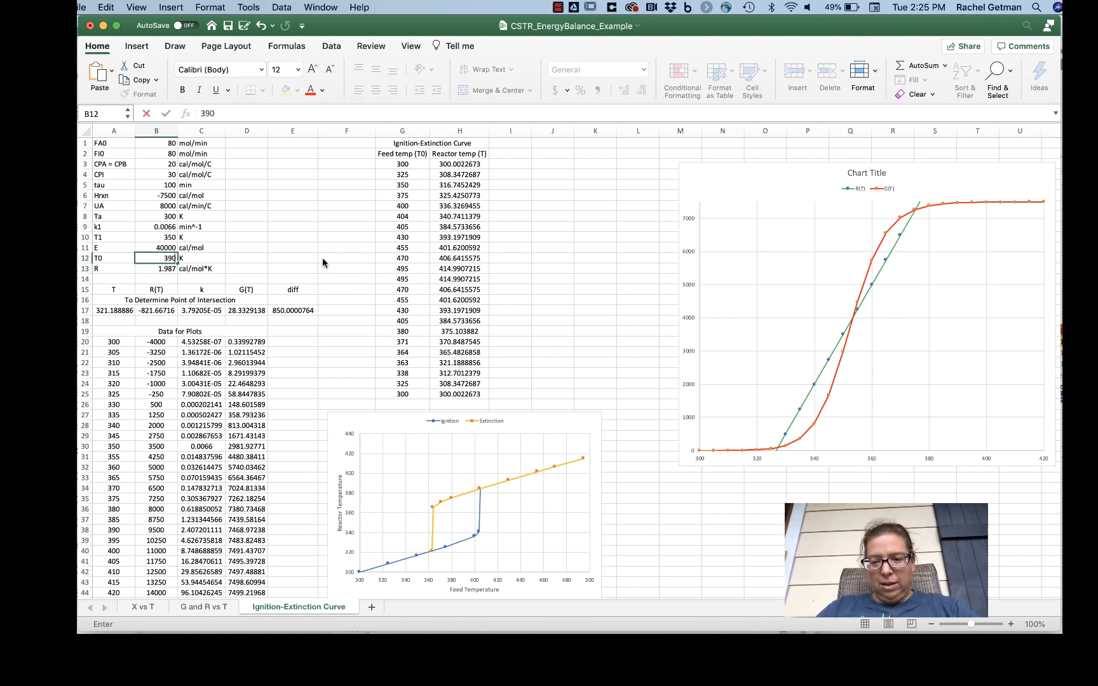
pyautogui.press('Return')
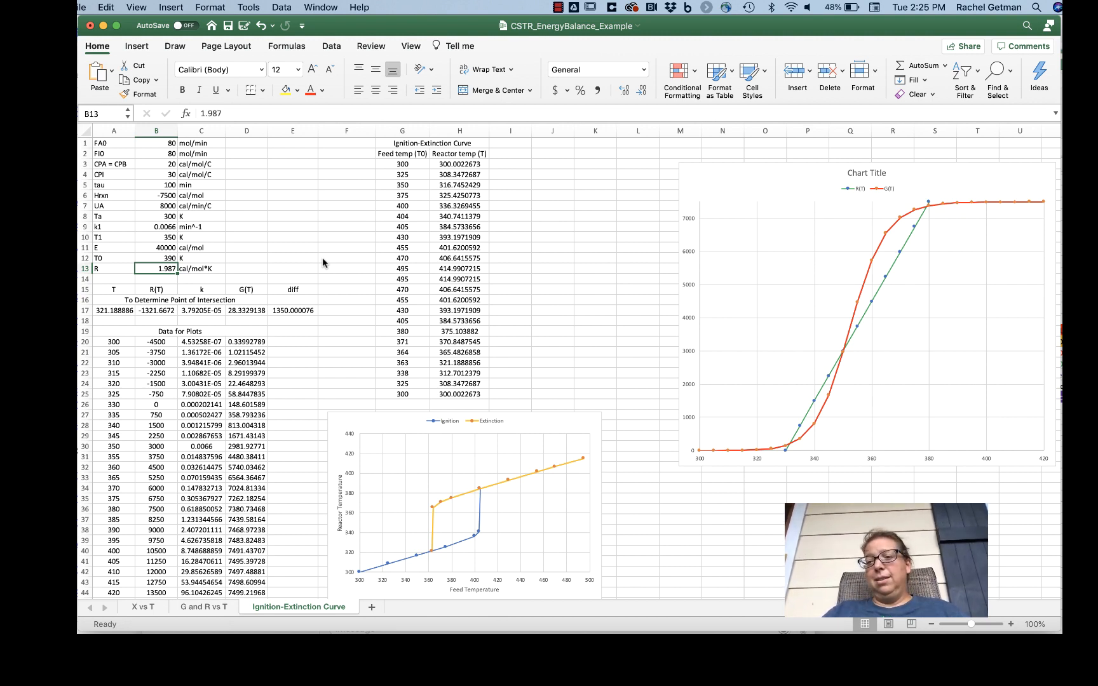
pyautogui.moveTo(756, 451)
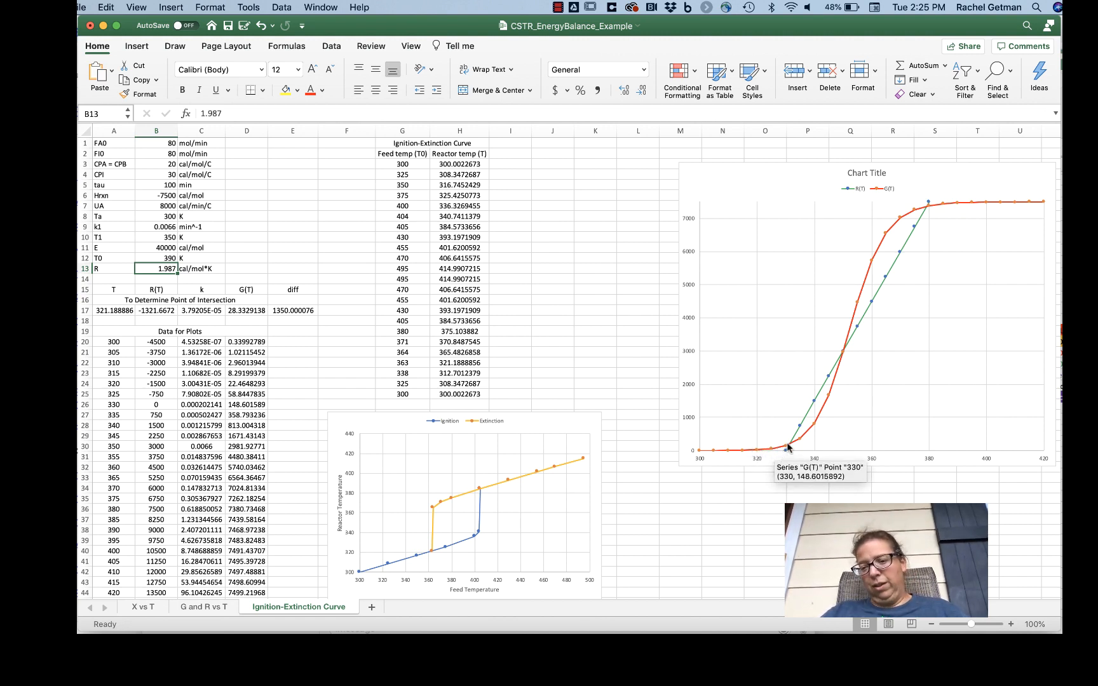
pyautogui.moveTo(940, 209)
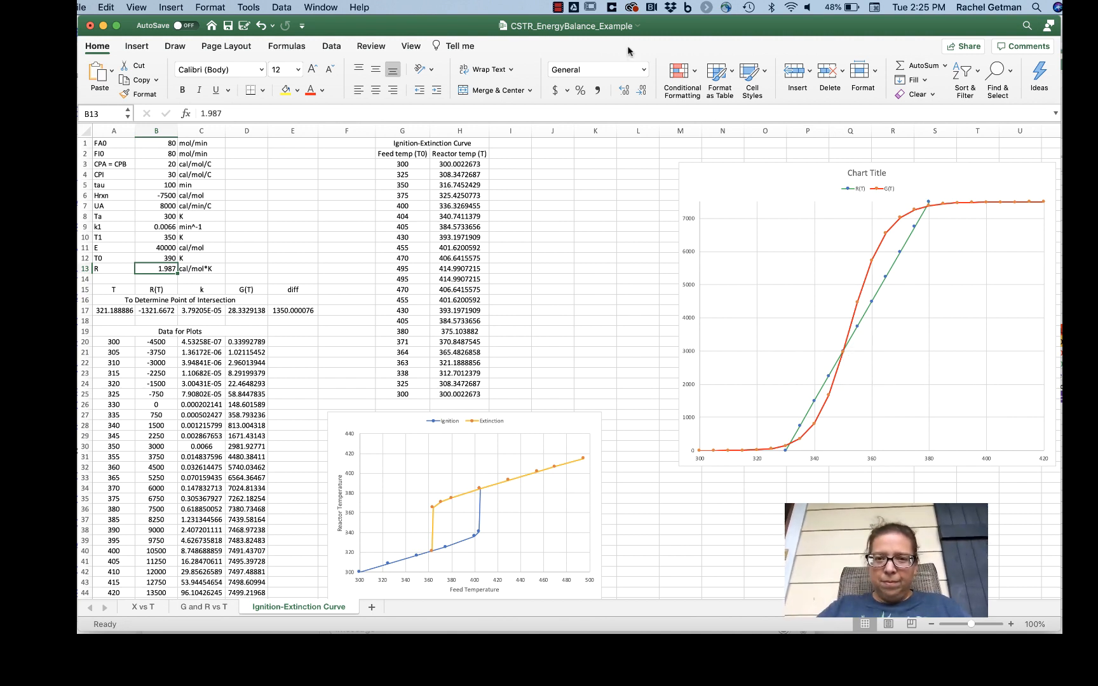
pyautogui.click(558, 7)
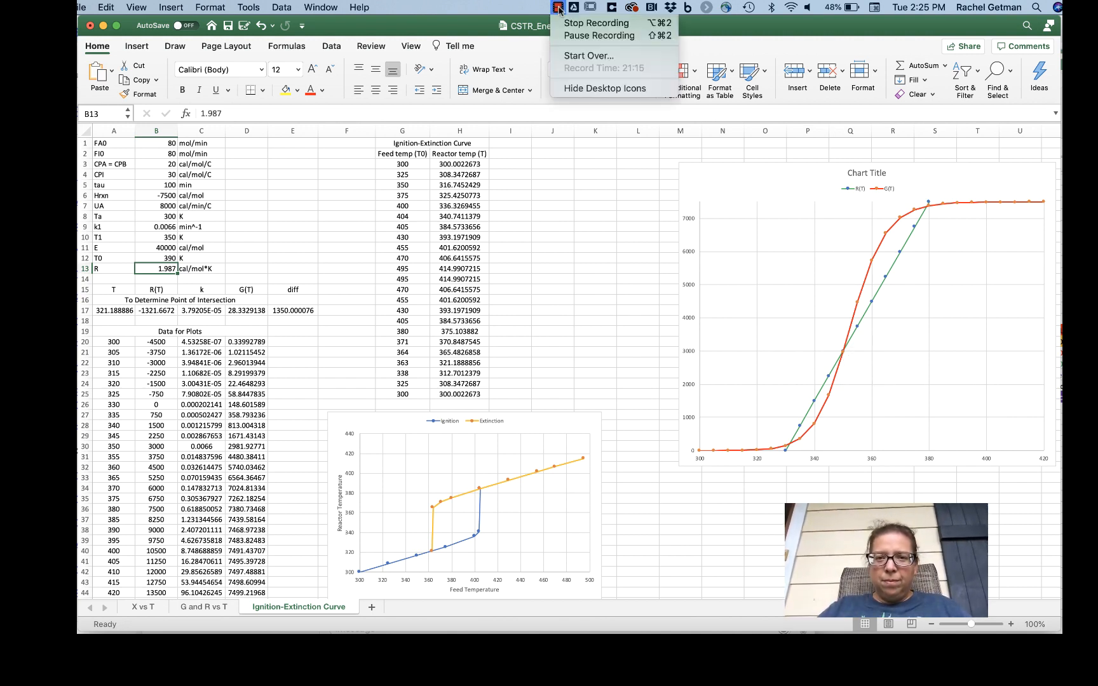
pyautogui.click(560, 24)
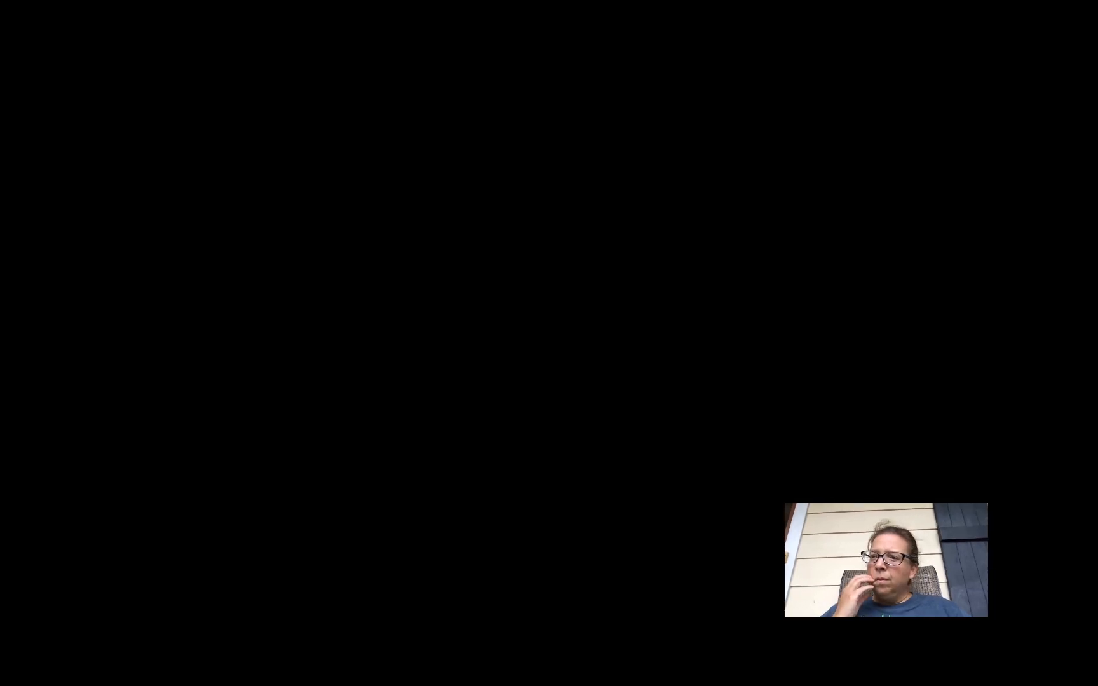